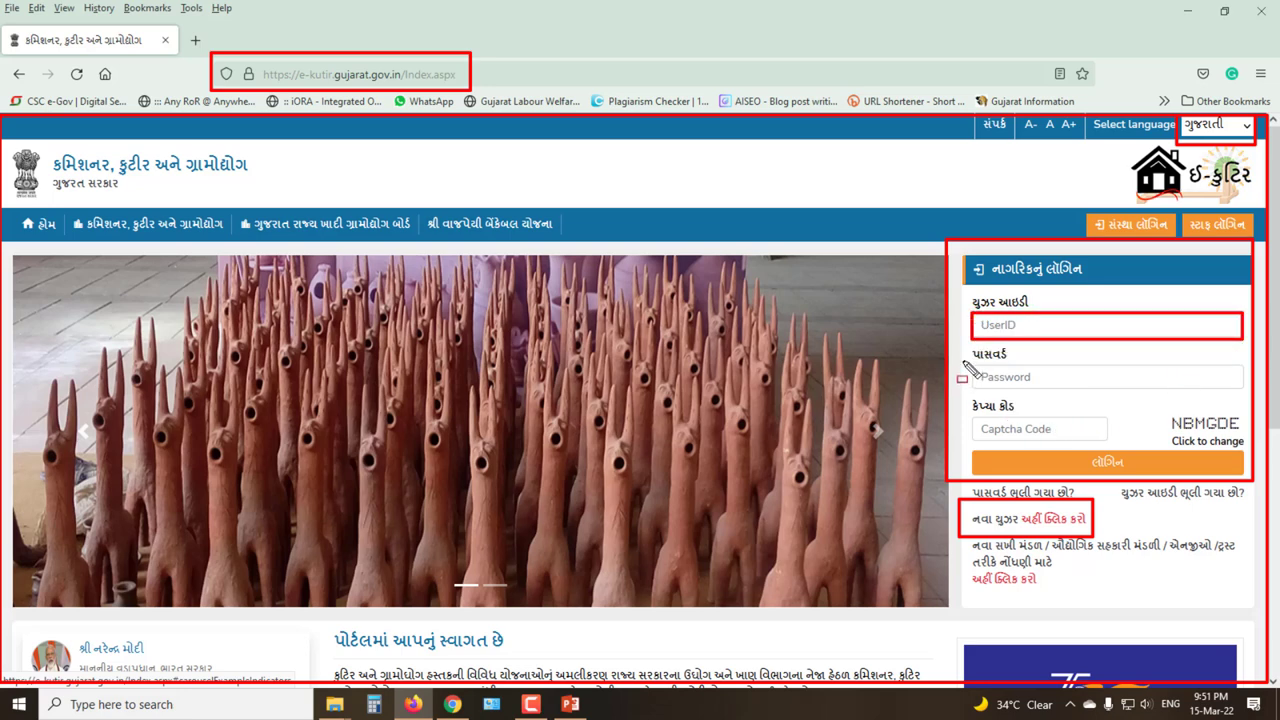
pyautogui.moveTo(963, 361); pyautogui.dragTo(1242, 390)
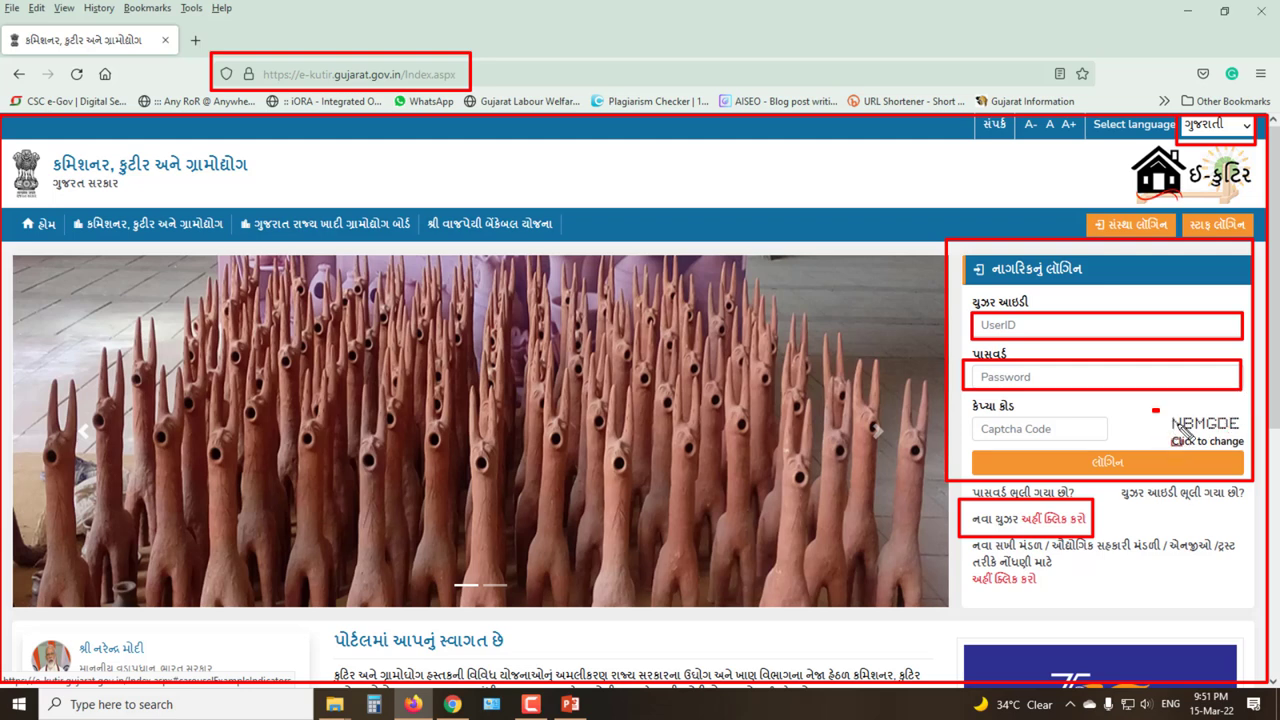
pyautogui.moveTo(1152, 408); pyautogui.dragTo(1243, 446)
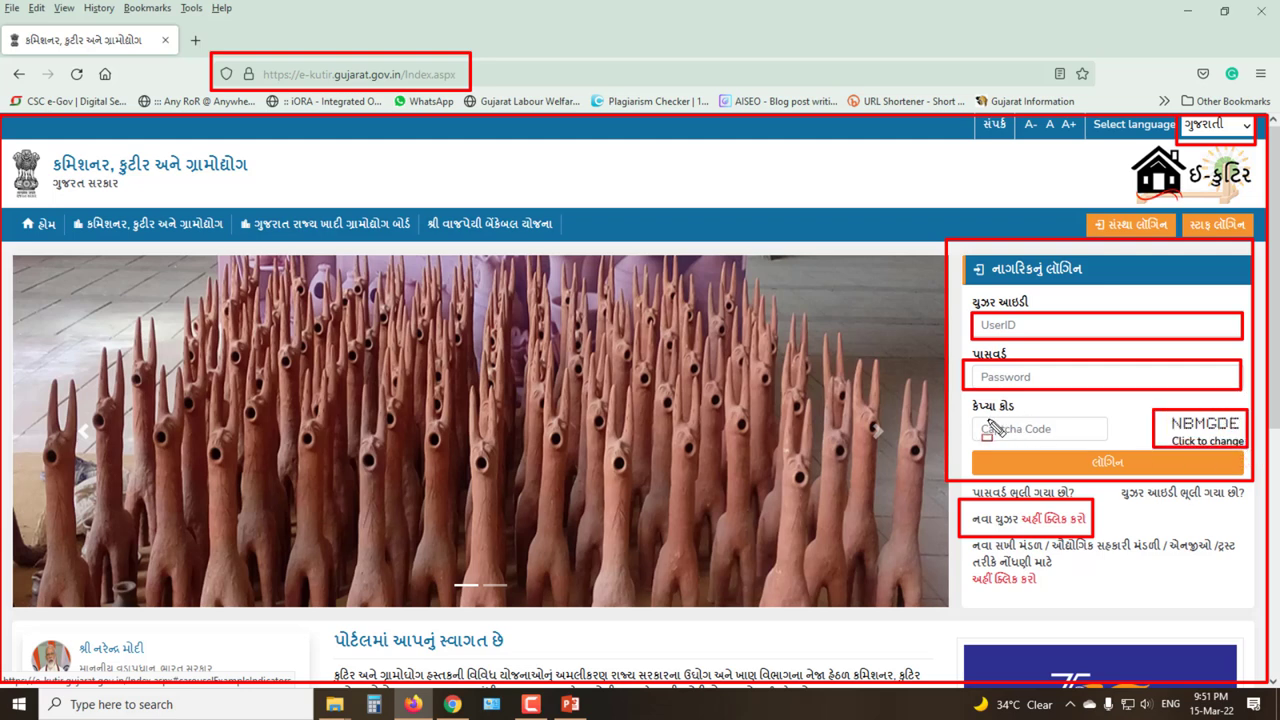
pyautogui.moveTo(968, 415); pyautogui.dragTo(1105, 442)
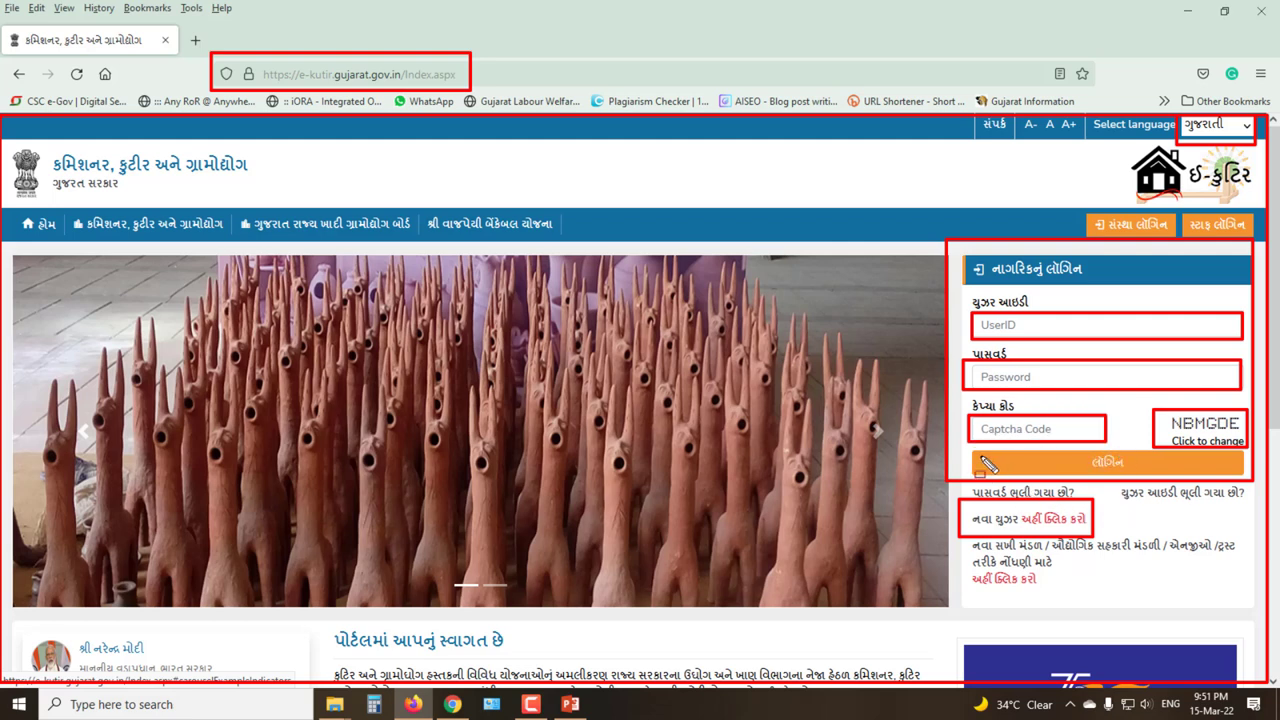
pyautogui.moveTo(968, 449); pyautogui.dragTo(1244, 477)
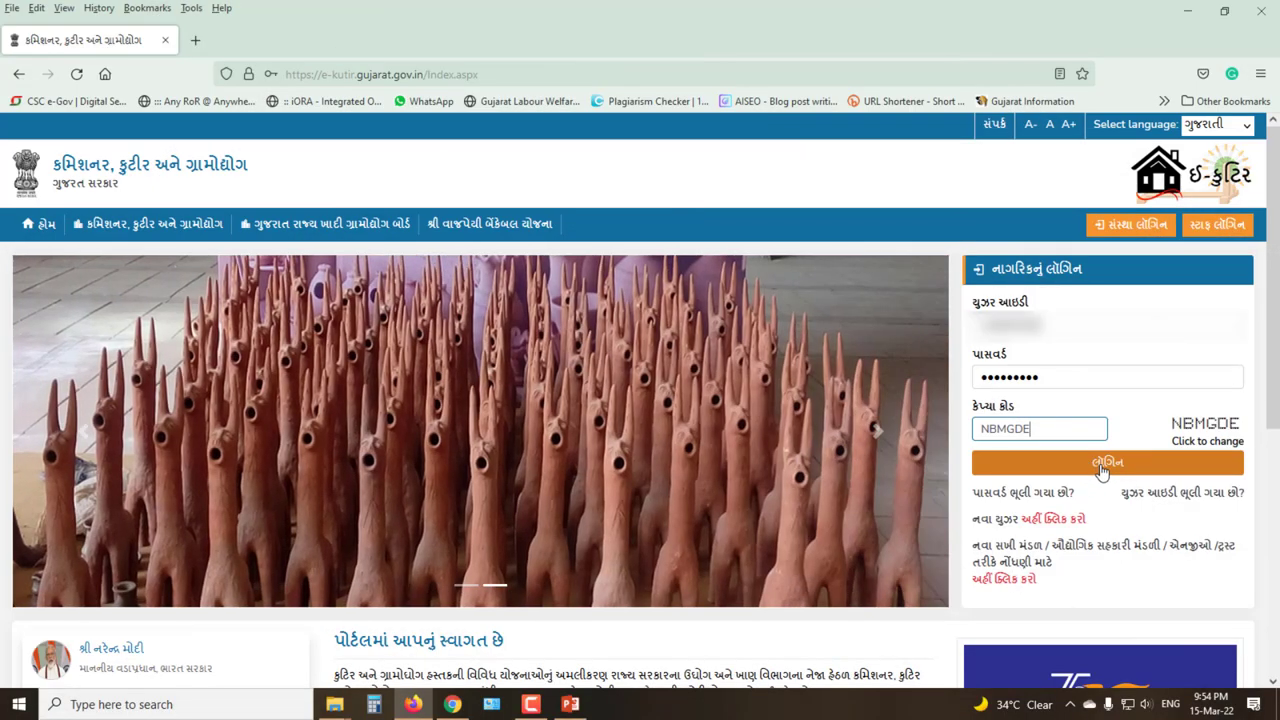
# Submit the completed citizen login form and decline saving the login in the browser
pyautogui.click(1101, 466)
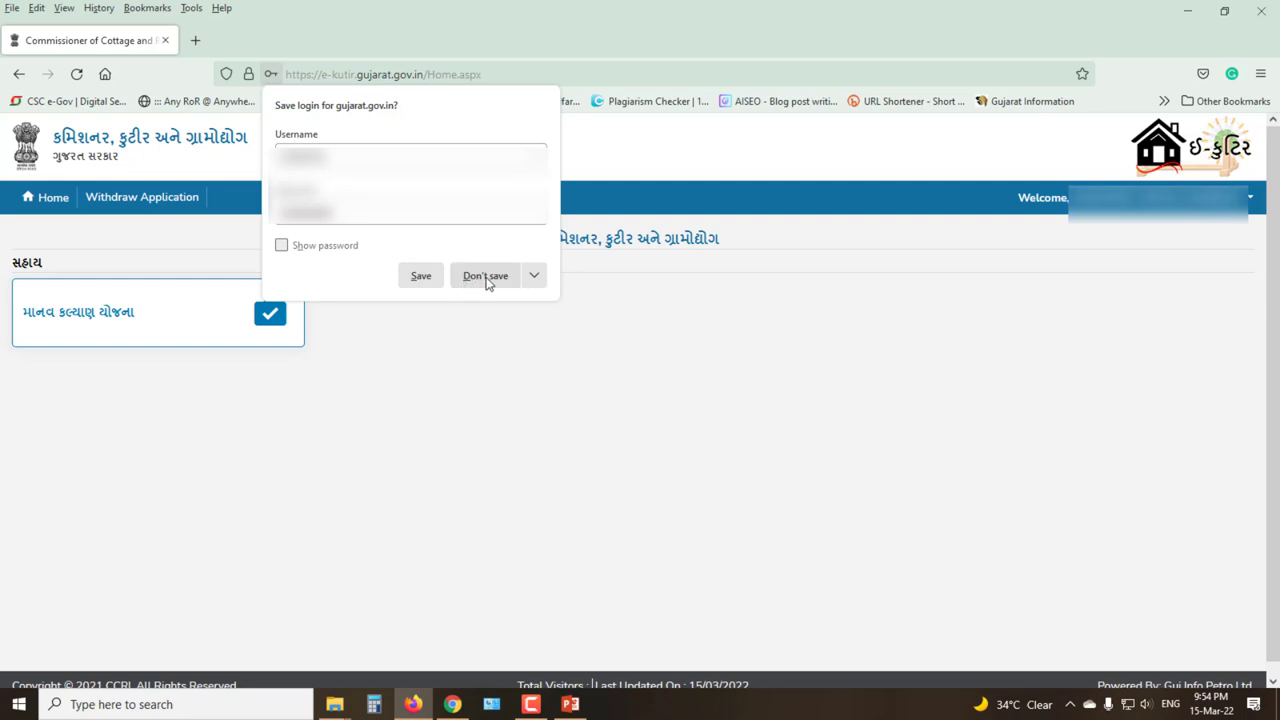
pyautogui.click(487, 276)
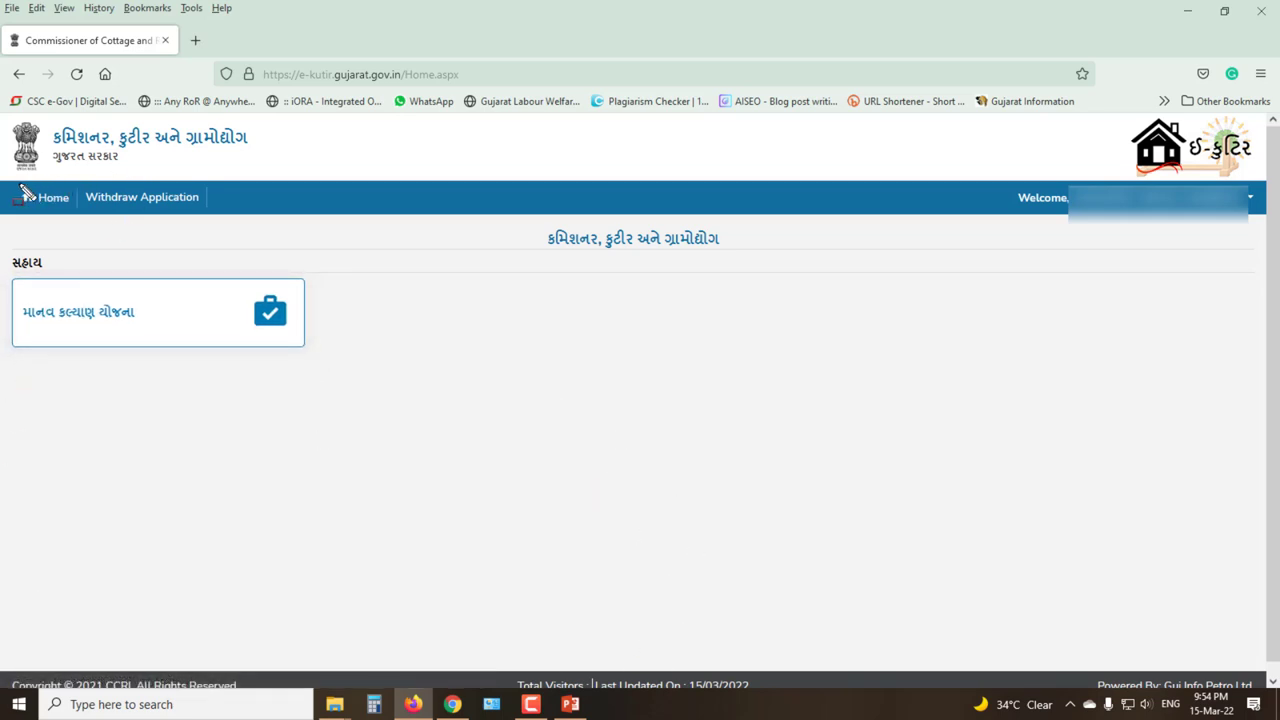
pyautogui.moveTo(3, 183)
pyautogui.mouseDown()
pyautogui.moveTo(77, 213)
pyautogui.moveTo(212, 214)
pyautogui.mouseUp()
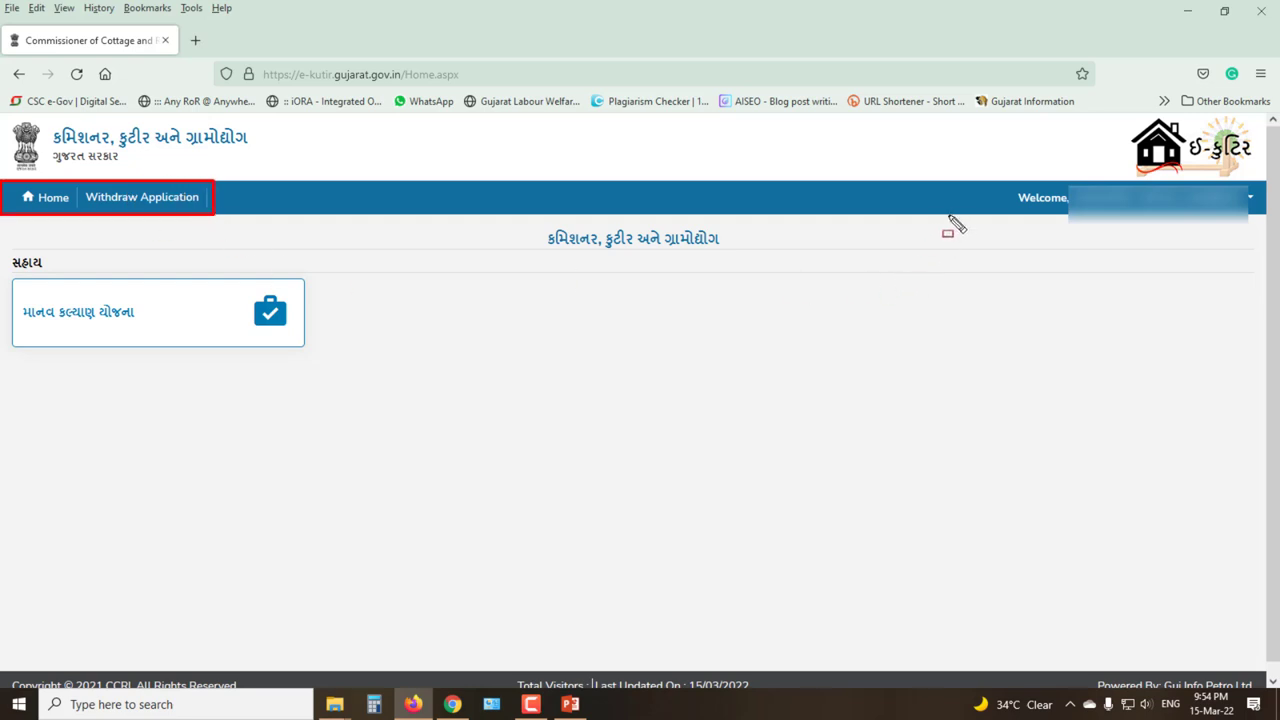
pyautogui.moveTo(979, 184)
pyautogui.mouseDown()
pyautogui.moveTo(1140, 214)
pyautogui.moveTo(1267, 216)
pyautogui.mouseUp()
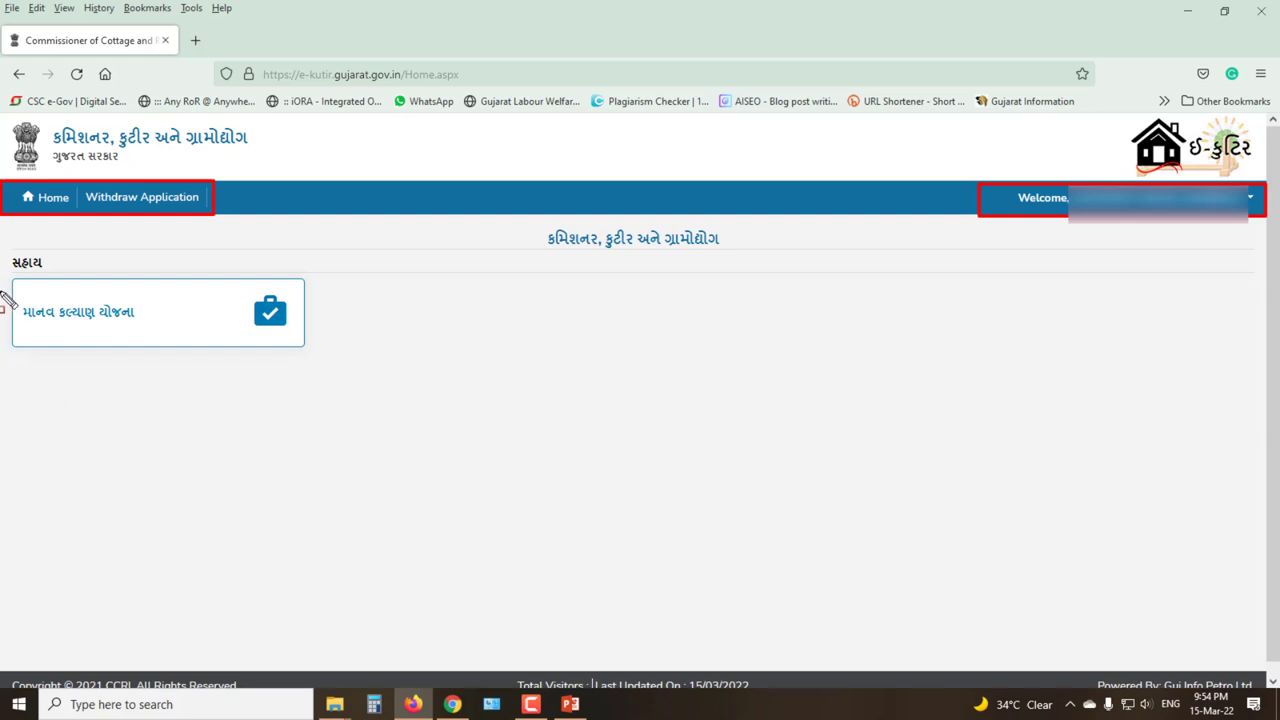
pyautogui.moveTo(3, 273)
pyautogui.mouseDown()
pyautogui.moveTo(241, 373)
pyautogui.moveTo(323, 364)
pyautogui.mouseUp()
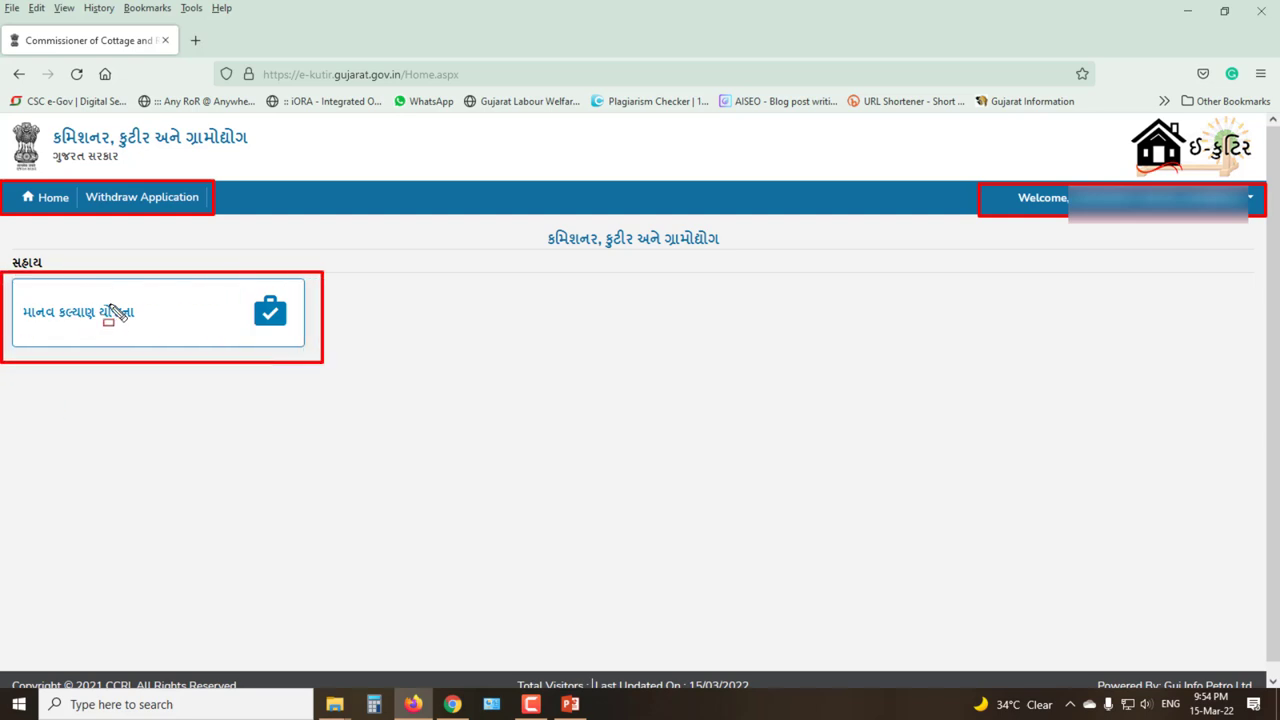
pyautogui.press('Escape')
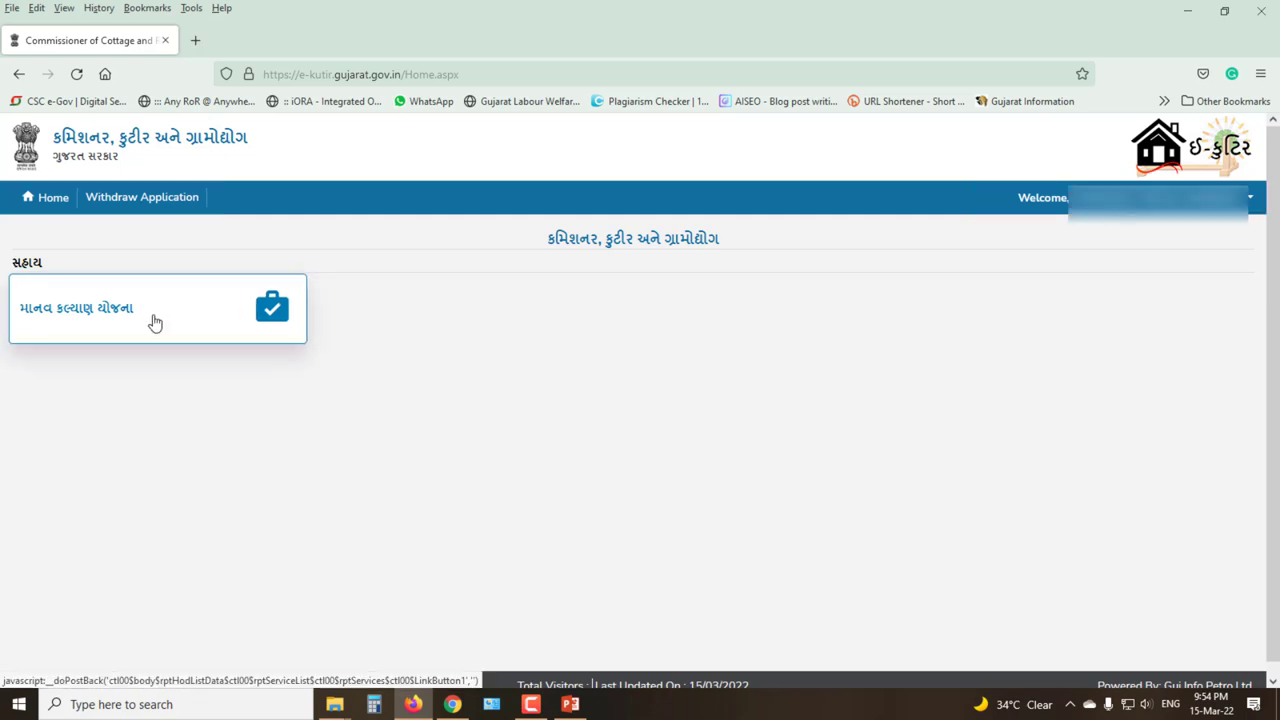
# Open the માનવ કલ્યાણ યોજના scheme, review its toolkit list, and accept the scheme details to start the application
pyautogui.click(154, 320)
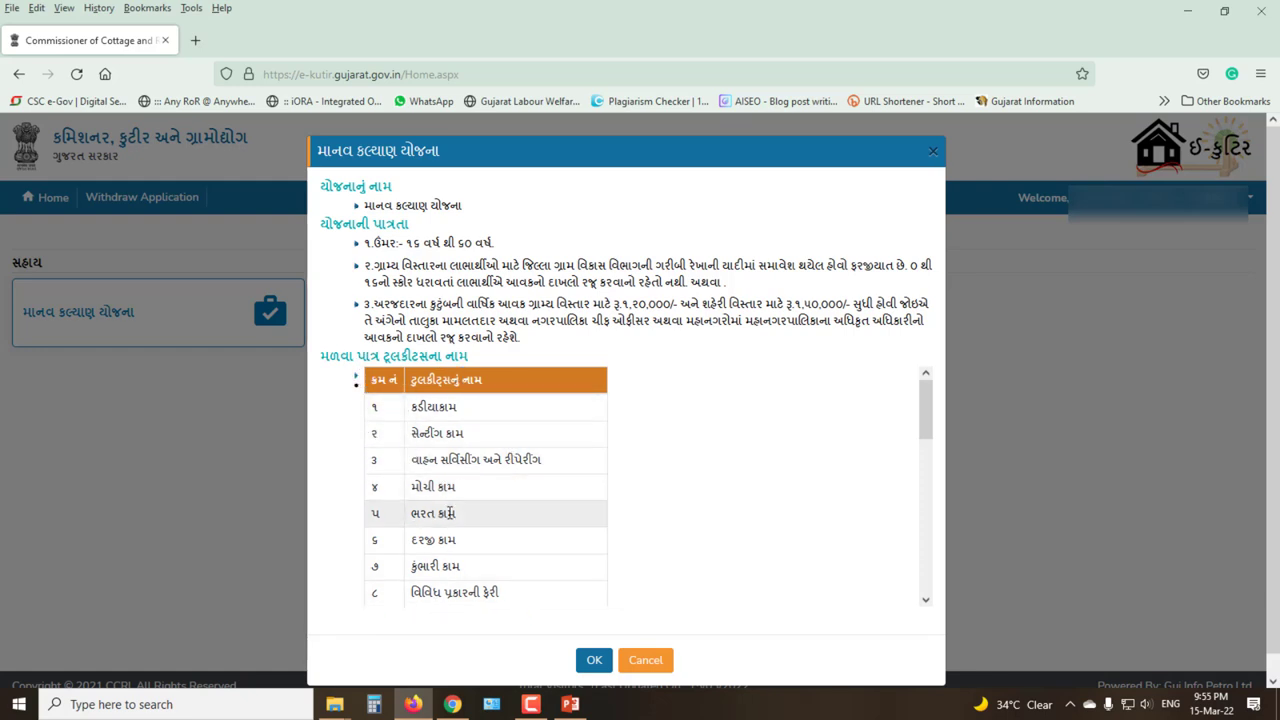
pyautogui.scroll(-3, 503, 514)
pyautogui.scroll(-5, 461, 510)
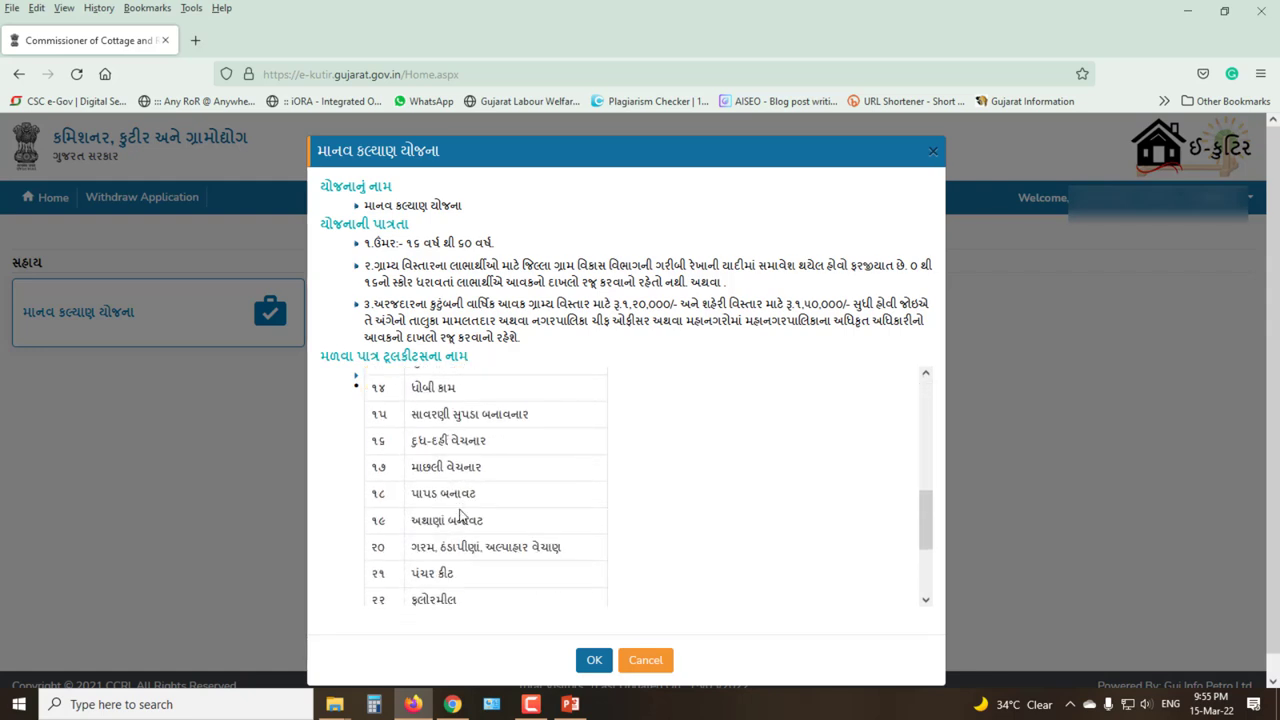
pyautogui.scroll(3, 461, 508)
pyautogui.scroll(4, 461, 508)
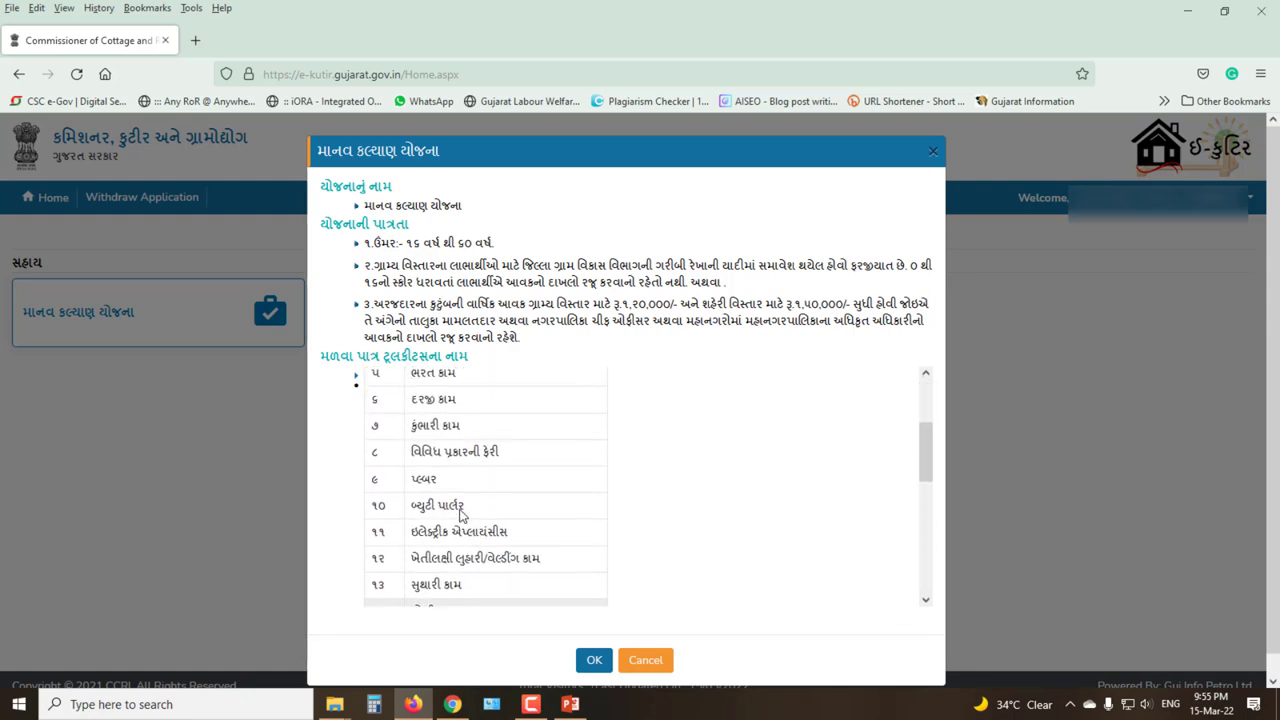
pyautogui.scroll(4, 456, 498)
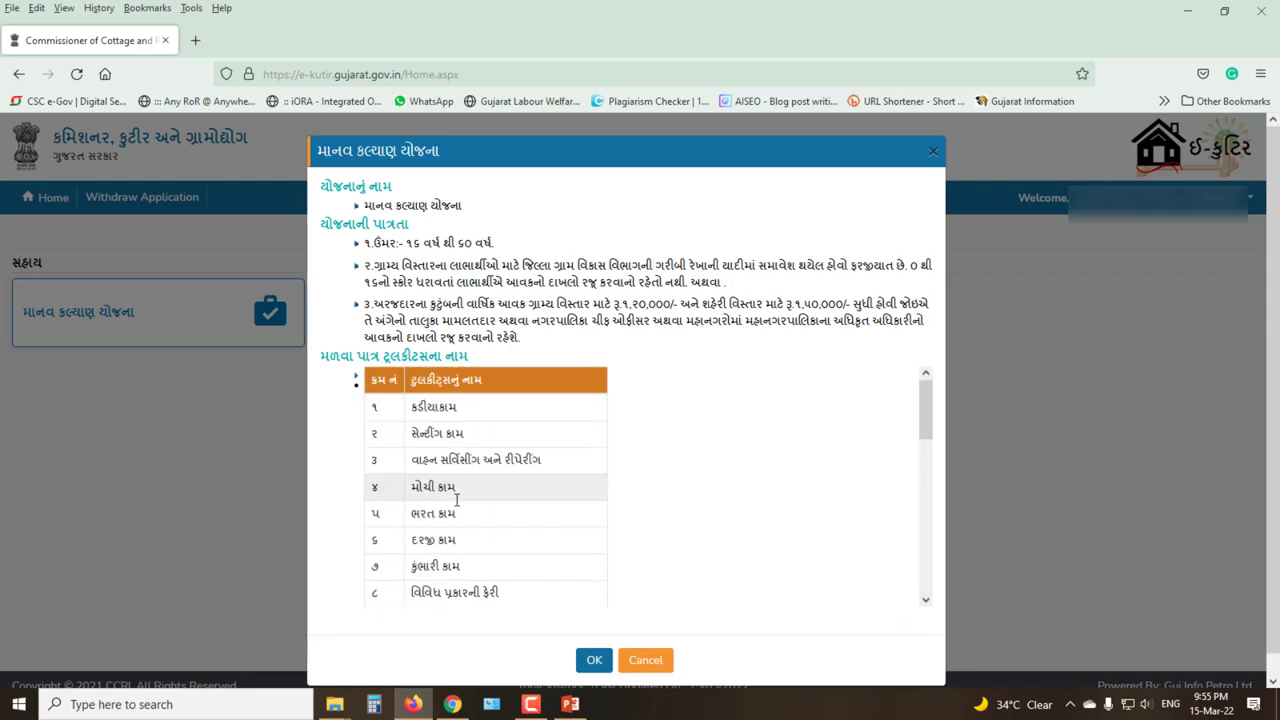
pyautogui.click(594, 661)
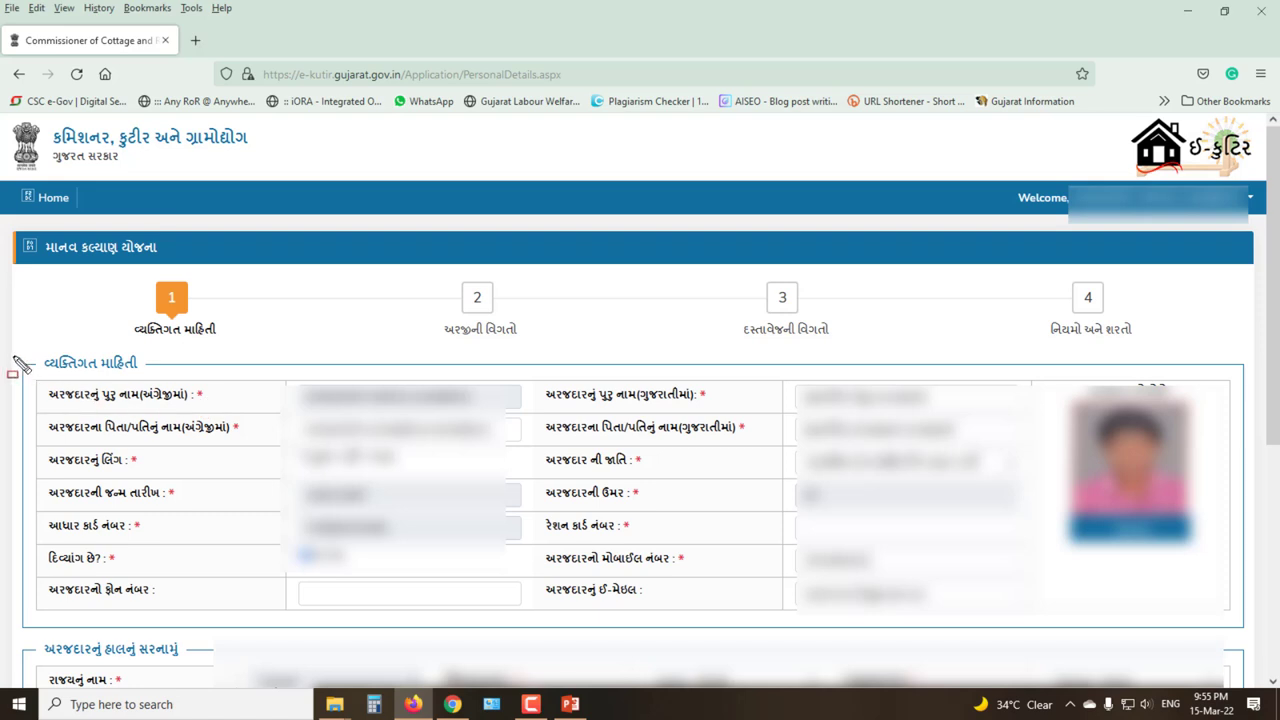
pyautogui.moveTo(8, 351)
pyautogui.mouseDown()
pyautogui.moveTo(58, 412)
pyautogui.moveTo(885, 600)
pyautogui.moveTo(1220, 618)
pyautogui.moveTo(1250, 622)
pyautogui.moveTo(1252, 636)
pyautogui.mouseUp()
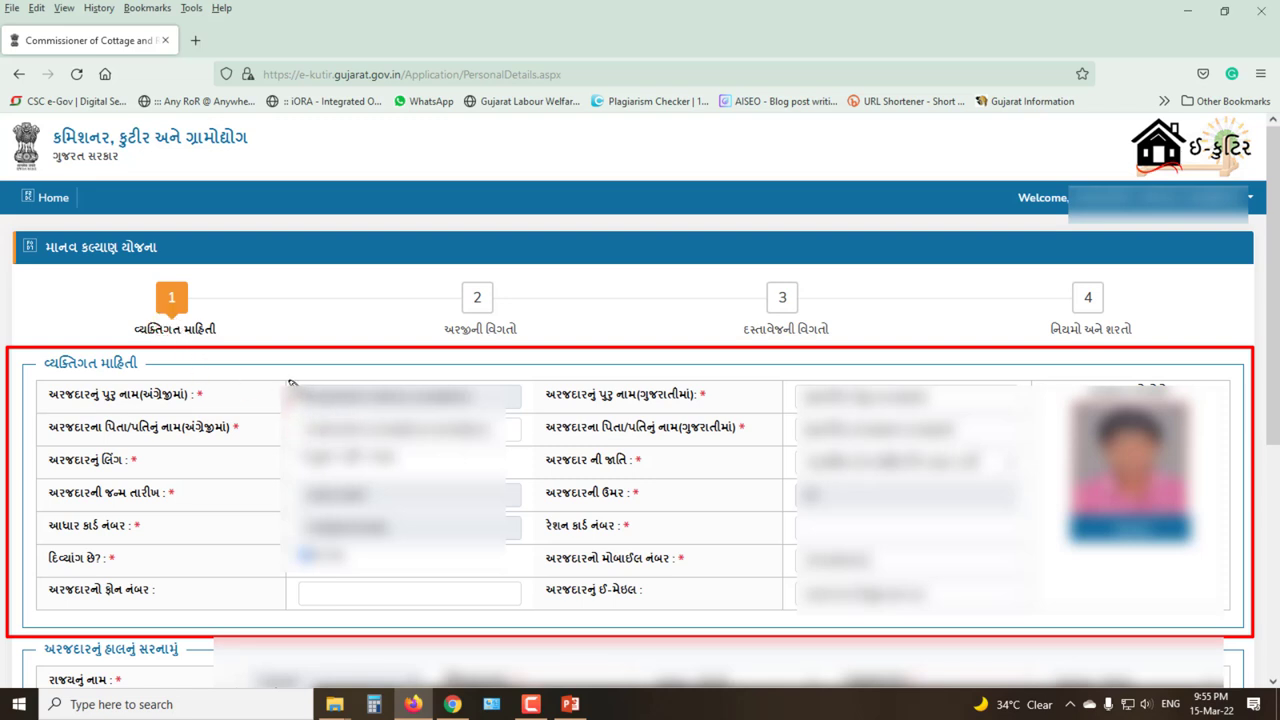
pyautogui.moveTo(290, 382)
pyautogui.mouseDown()
pyautogui.moveTo(362, 410)
pyautogui.moveTo(528, 410)
pyautogui.mouseUp()
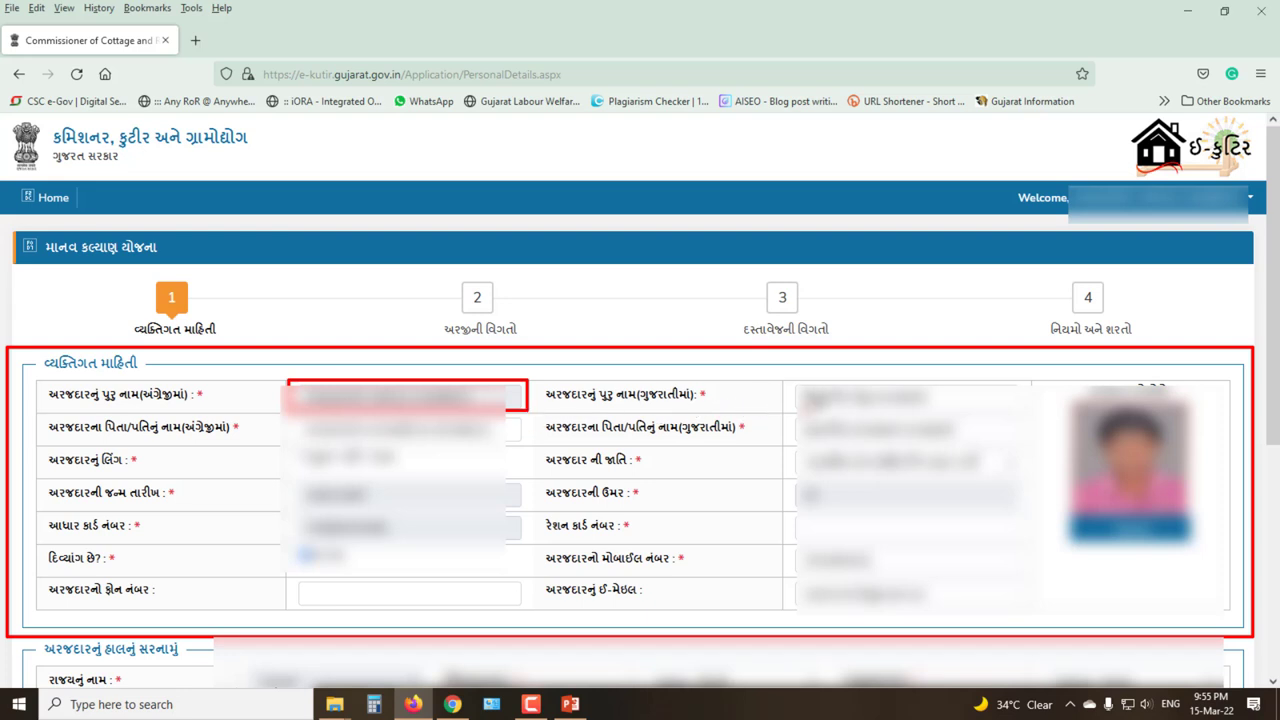
pyautogui.moveTo(789, 386)
pyautogui.mouseDown()
pyautogui.moveTo(830, 412)
pyautogui.moveTo(1028, 416)
pyautogui.mouseUp()
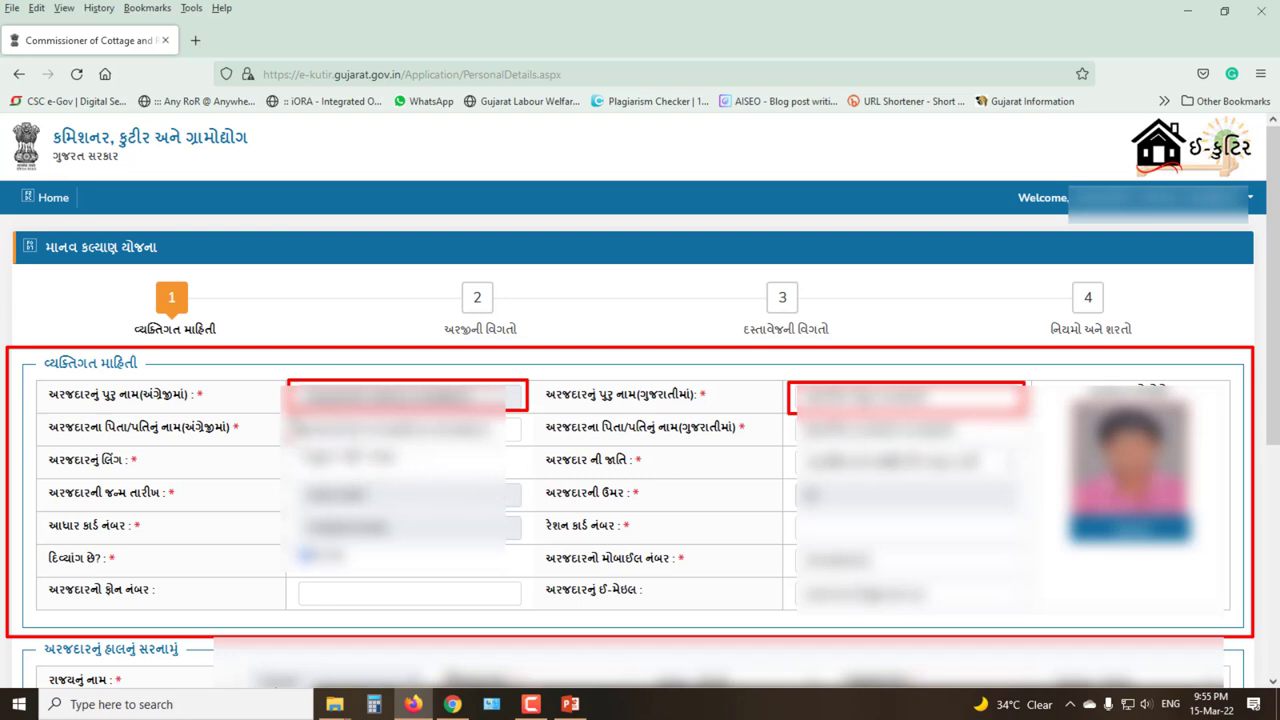
pyautogui.moveTo(285, 412)
pyautogui.mouseDown()
pyautogui.moveTo(517, 457)
pyautogui.moveTo(527, 446)
pyautogui.mouseUp()
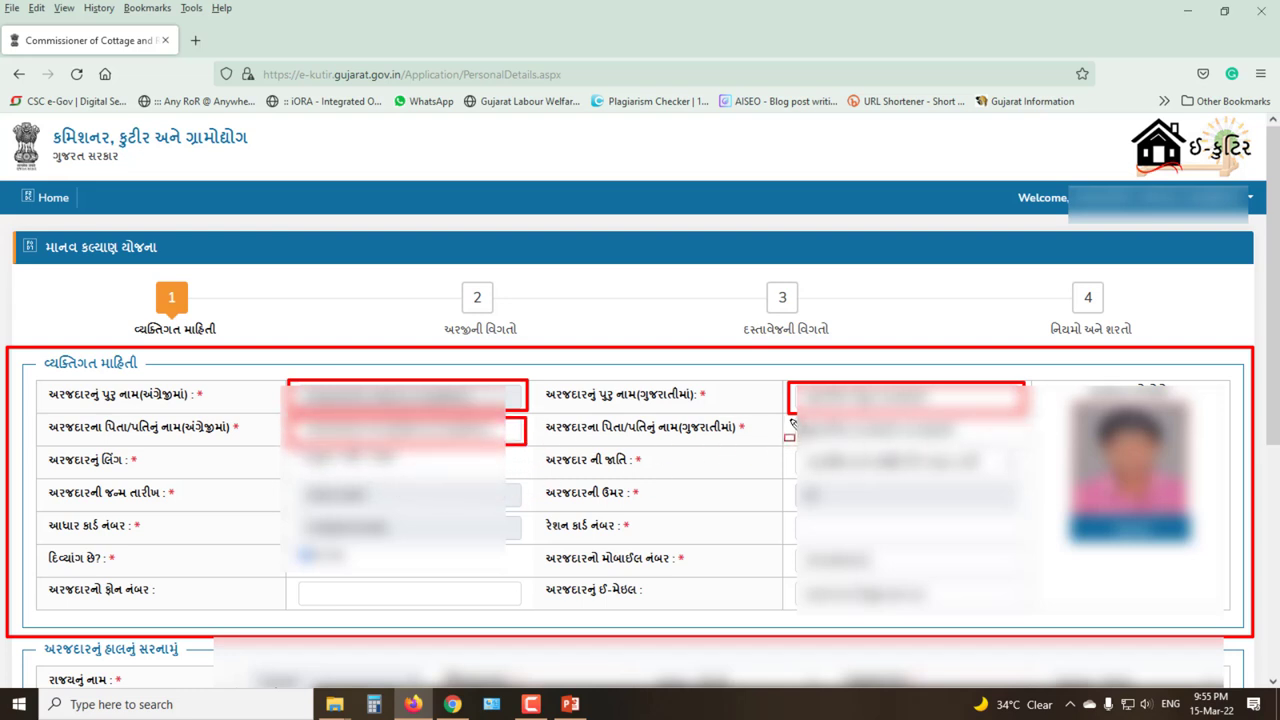
pyautogui.moveTo(789, 430); pyautogui.dragTo(1022, 445)
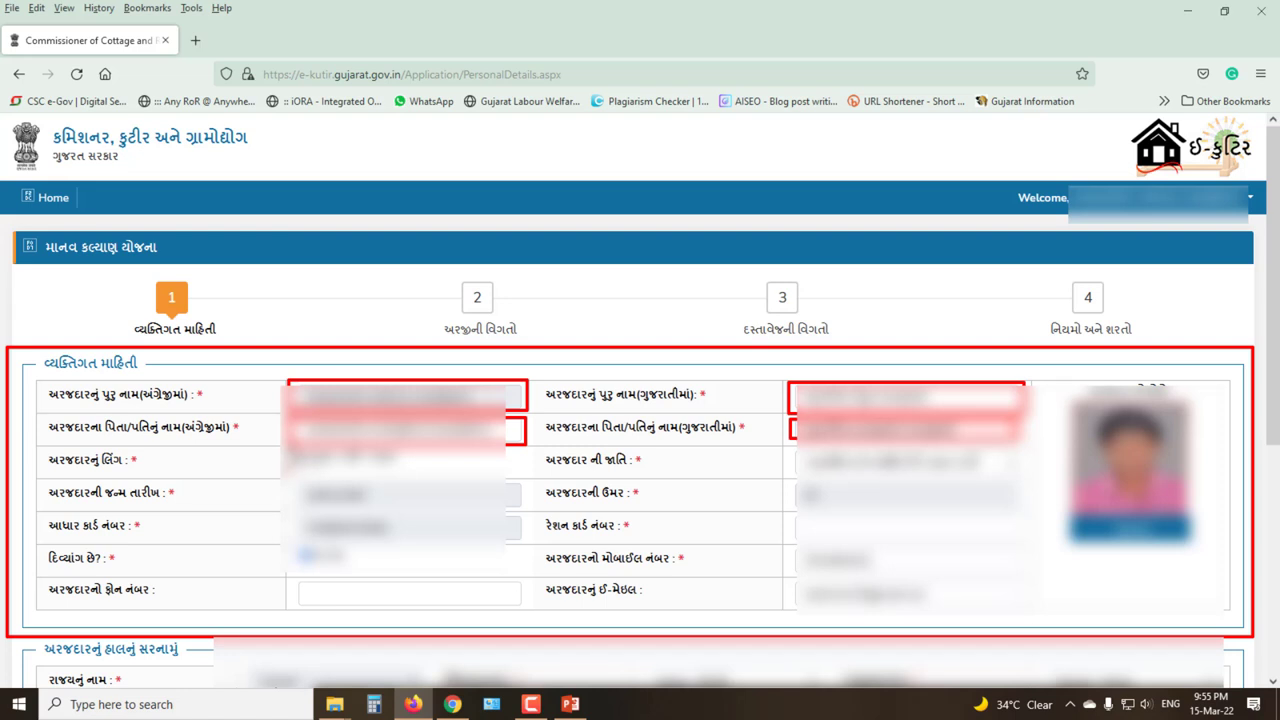
pyautogui.moveTo(292, 452)
pyautogui.mouseDown()
pyautogui.moveTo(360, 476)
pyautogui.moveTo(416, 476)
pyautogui.mouseUp()
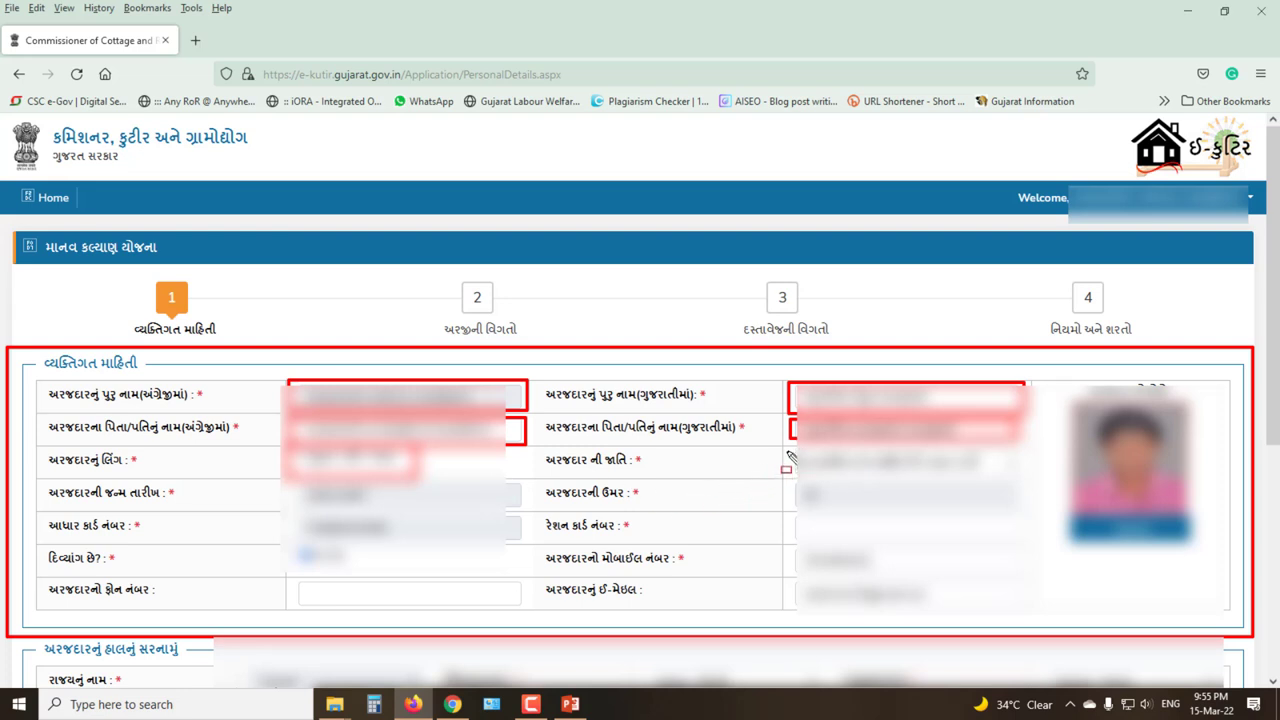
pyautogui.moveTo(788, 452)
pyautogui.mouseDown()
pyautogui.moveTo(1020, 470)
pyautogui.moveTo(1022, 484)
pyautogui.mouseUp()
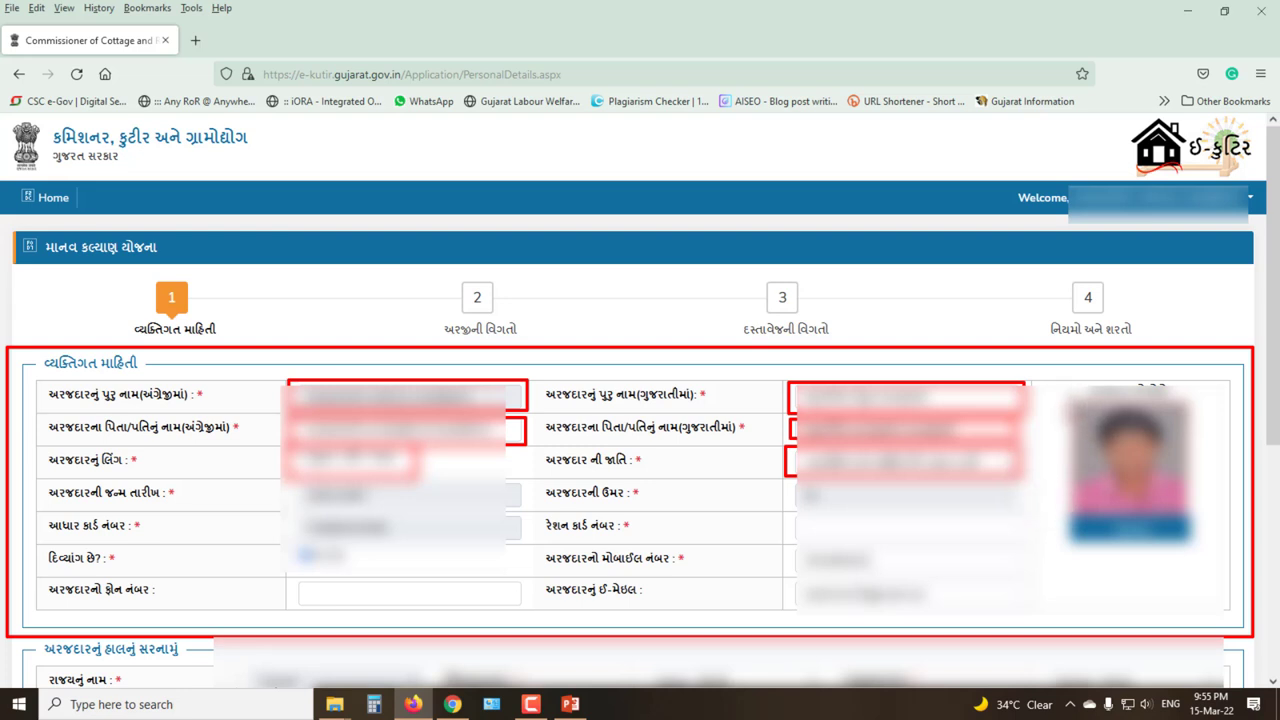
pyautogui.moveTo(1062, 390)
pyautogui.mouseDown()
pyautogui.moveTo(1210, 512)
pyautogui.moveTo(1196, 524)
pyautogui.mouseUp()
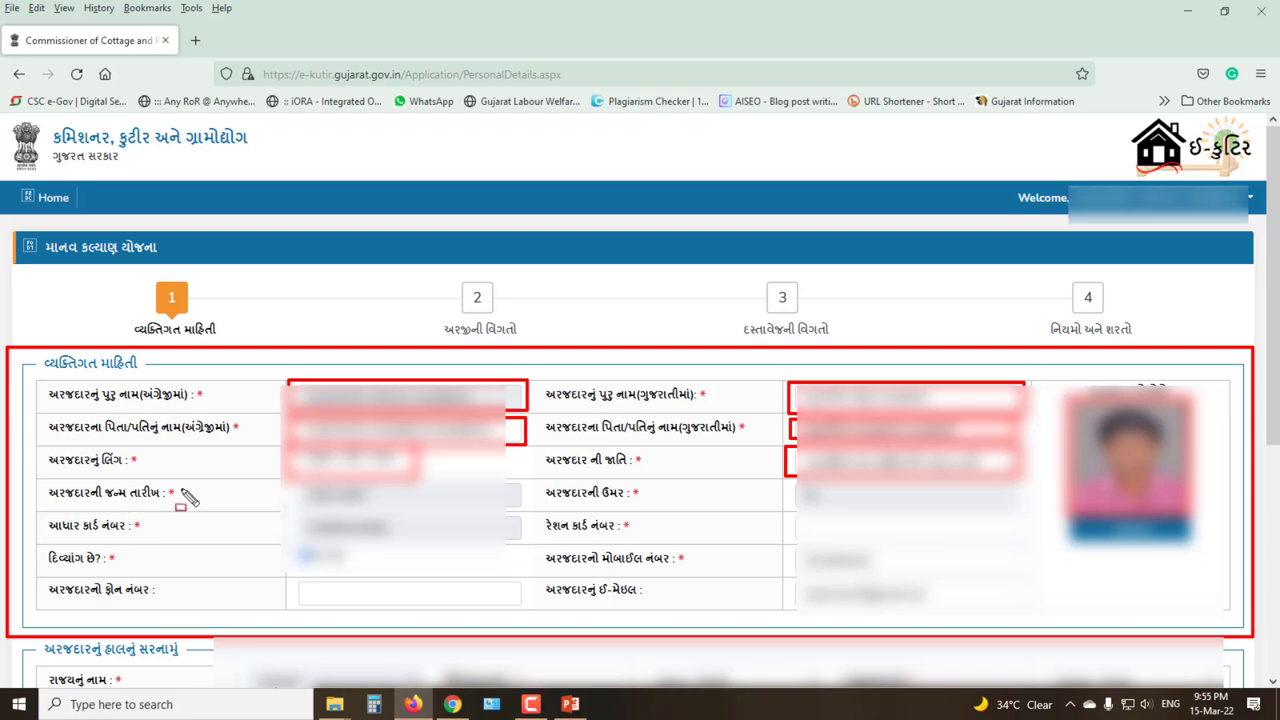
pyautogui.moveTo(283, 484)
pyautogui.mouseDown()
pyautogui.moveTo(300, 500)
pyautogui.moveTo(509, 510)
pyautogui.mouseUp()
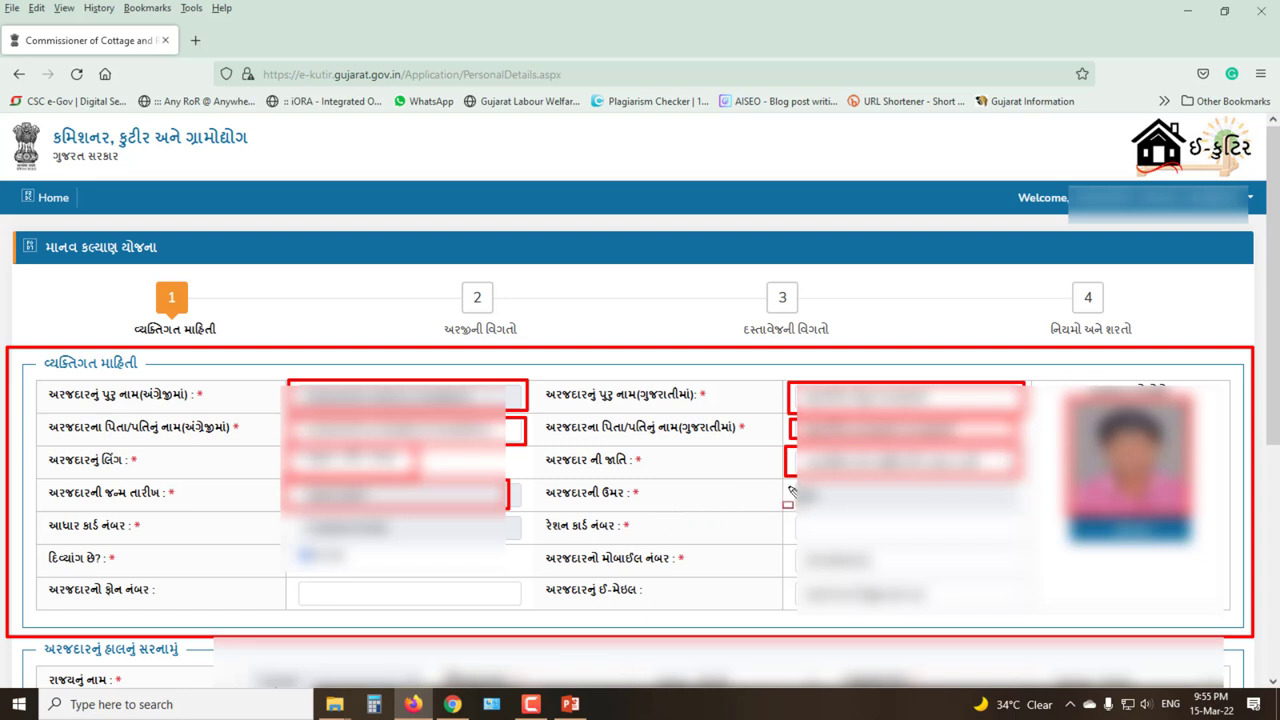
pyautogui.moveTo(786, 484); pyautogui.dragTo(1022, 508)
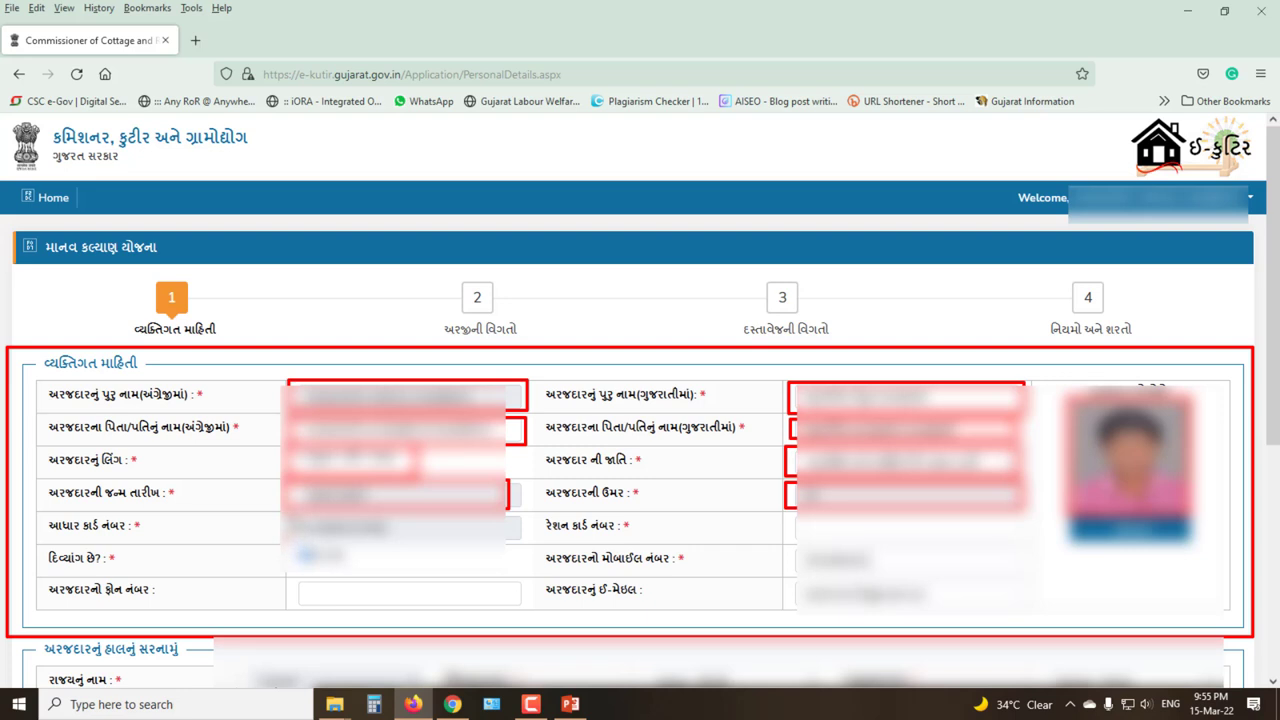
pyautogui.moveTo(281, 514)
pyautogui.mouseDown()
pyautogui.moveTo(365, 548)
pyautogui.moveTo(462, 550)
pyautogui.mouseUp()
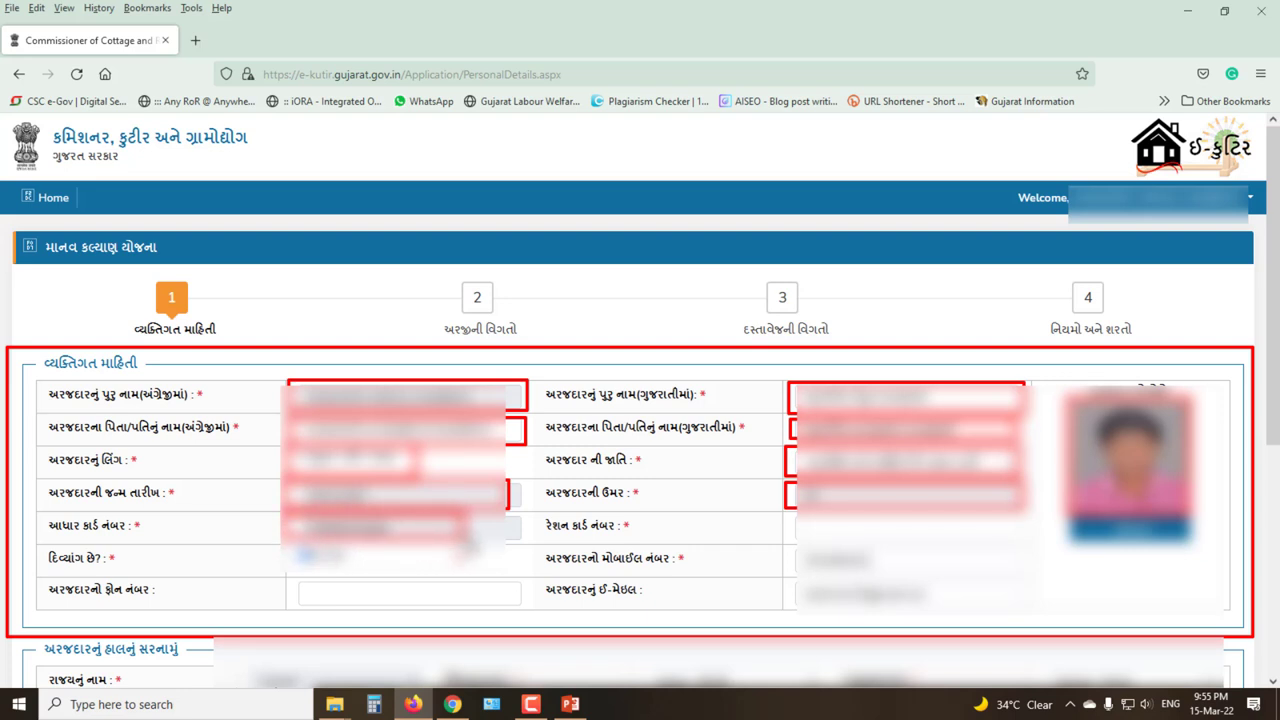
pyautogui.moveTo(791, 530); pyautogui.dragTo(1022, 548)
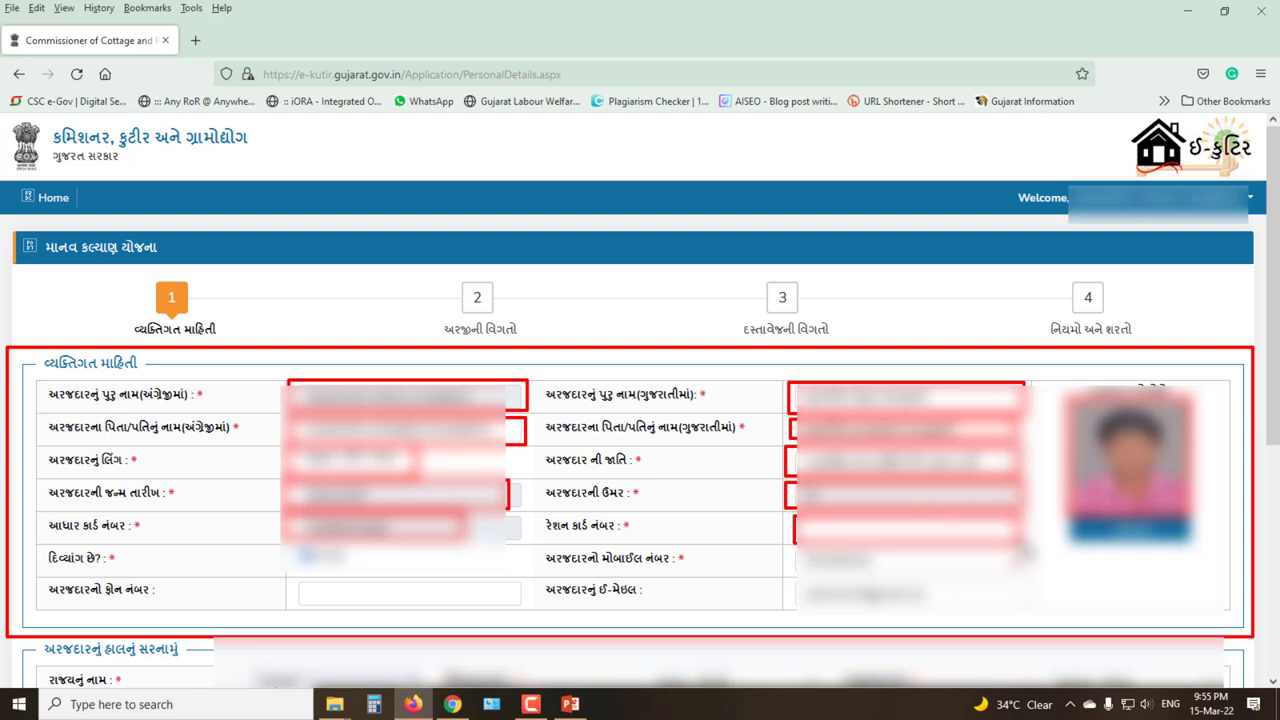
pyautogui.moveTo(178, 582); pyautogui.dragTo(187, 588)
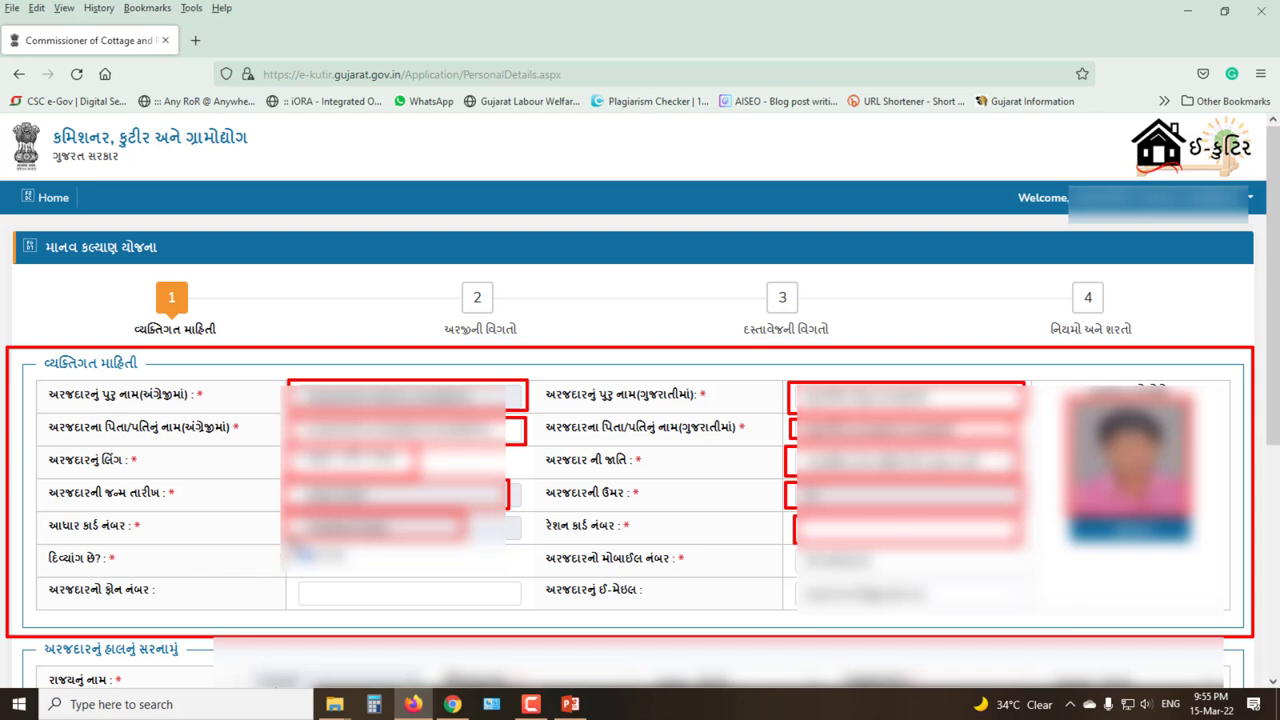
pyautogui.moveTo(277, 561); pyautogui.dragTo(400, 575)
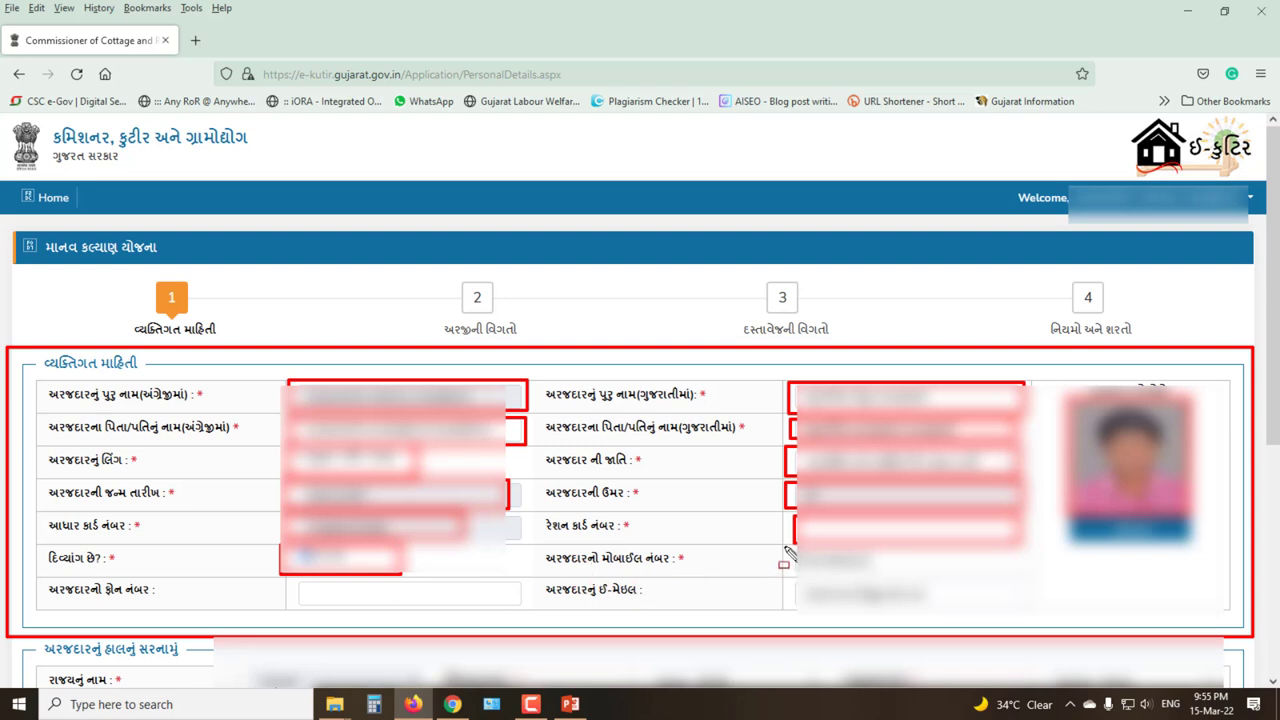
pyautogui.moveTo(786, 552)
pyautogui.mouseDown()
pyautogui.moveTo(835, 572)
pyautogui.moveTo(1028, 577)
pyautogui.mouseUp()
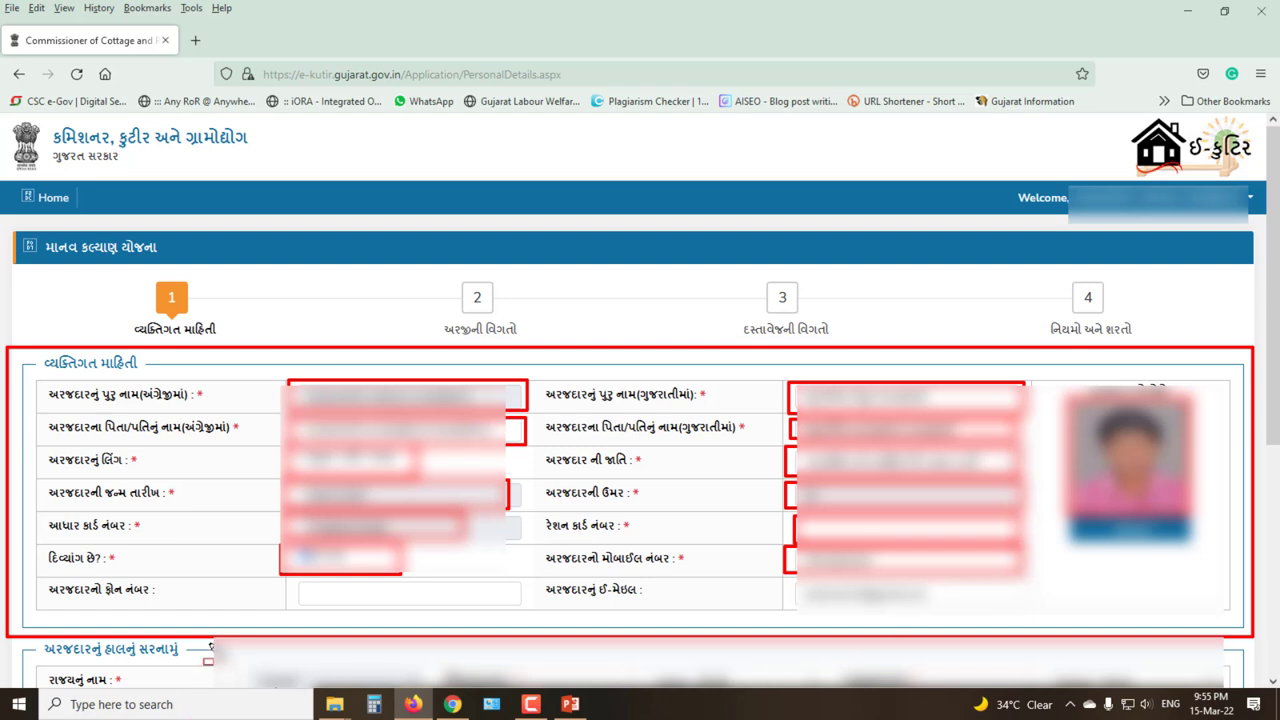
pyautogui.moveTo(293, 585)
pyautogui.mouseDown()
pyautogui.moveTo(401, 617)
pyautogui.moveTo(526, 612)
pyautogui.mouseUp()
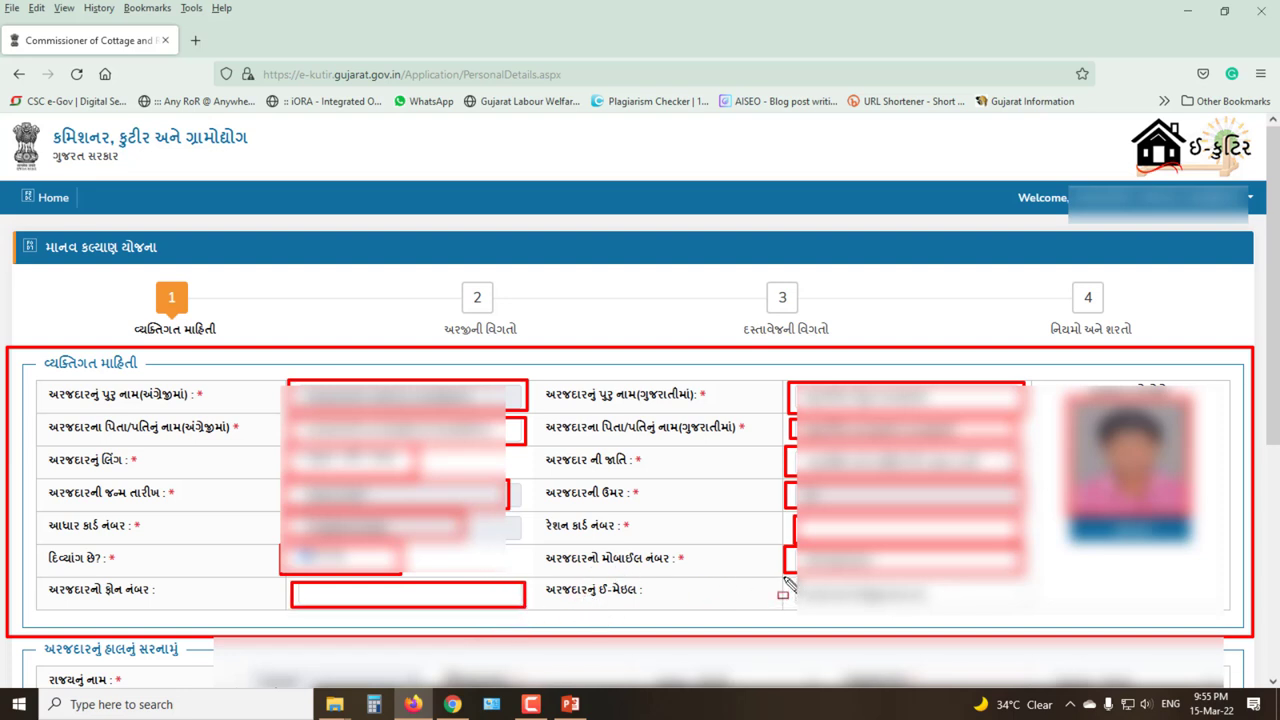
pyautogui.moveTo(786, 578); pyautogui.dragTo(895, 612)
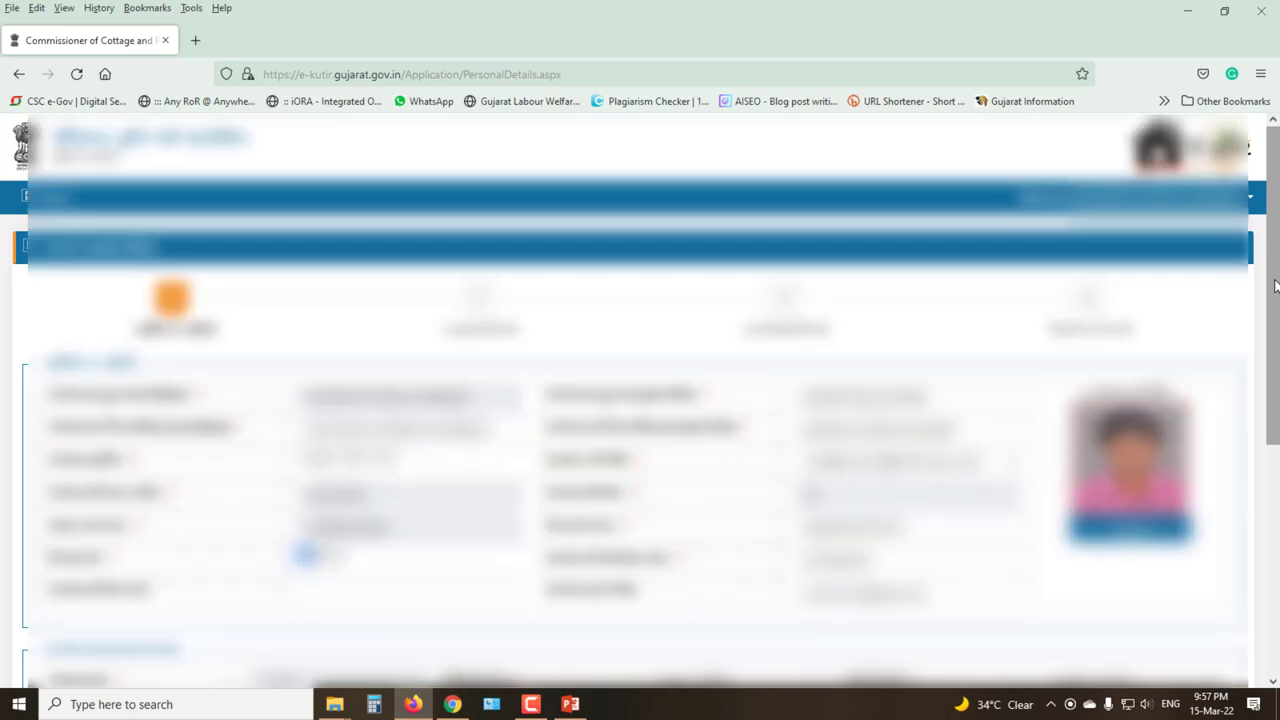
pyautogui.moveTo(1275, 287); pyautogui.dragTo(1277, 522)
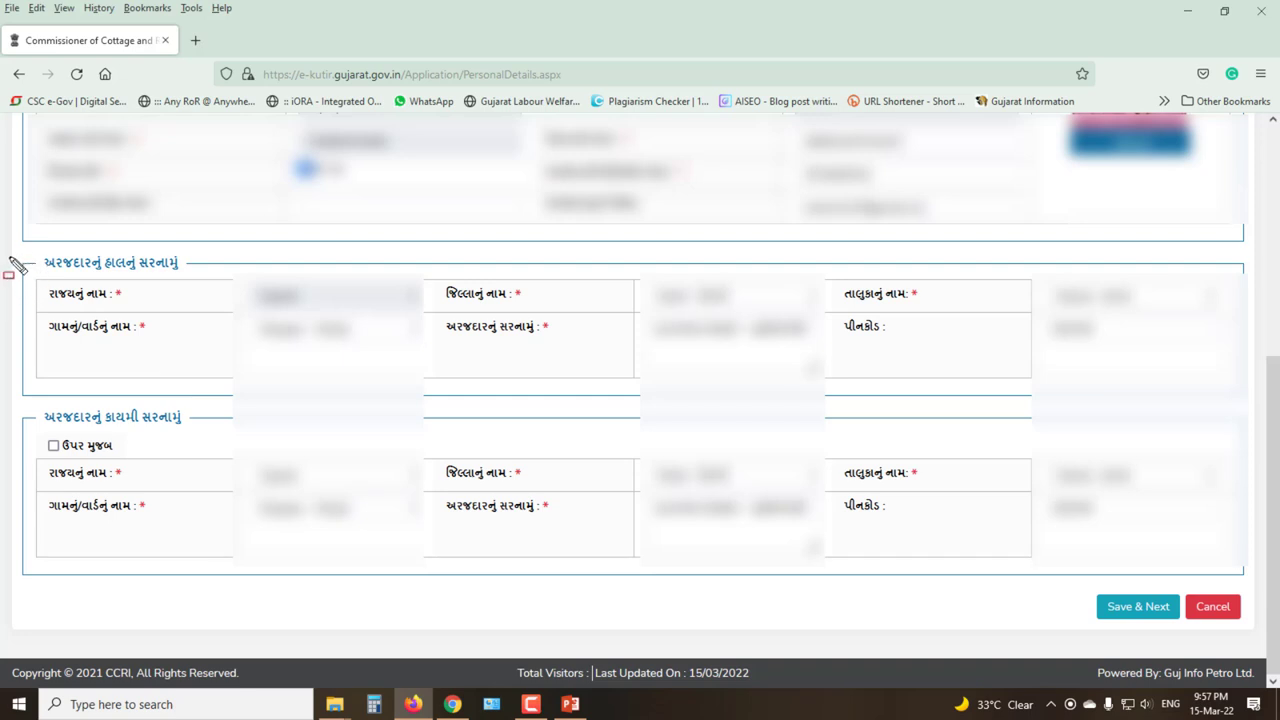
pyautogui.moveTo(168, 372); pyautogui.dragTo(1248, 579)
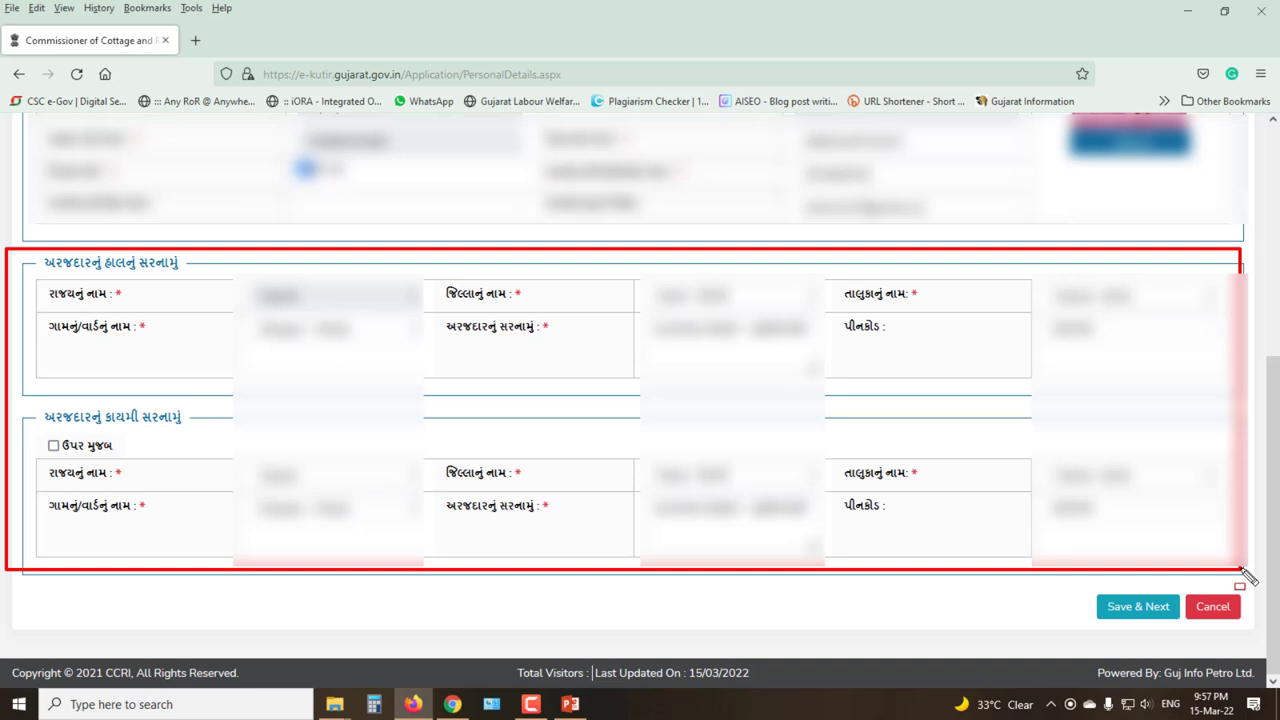
pyautogui.moveTo(1085, 589); pyautogui.dragTo(1182, 626)
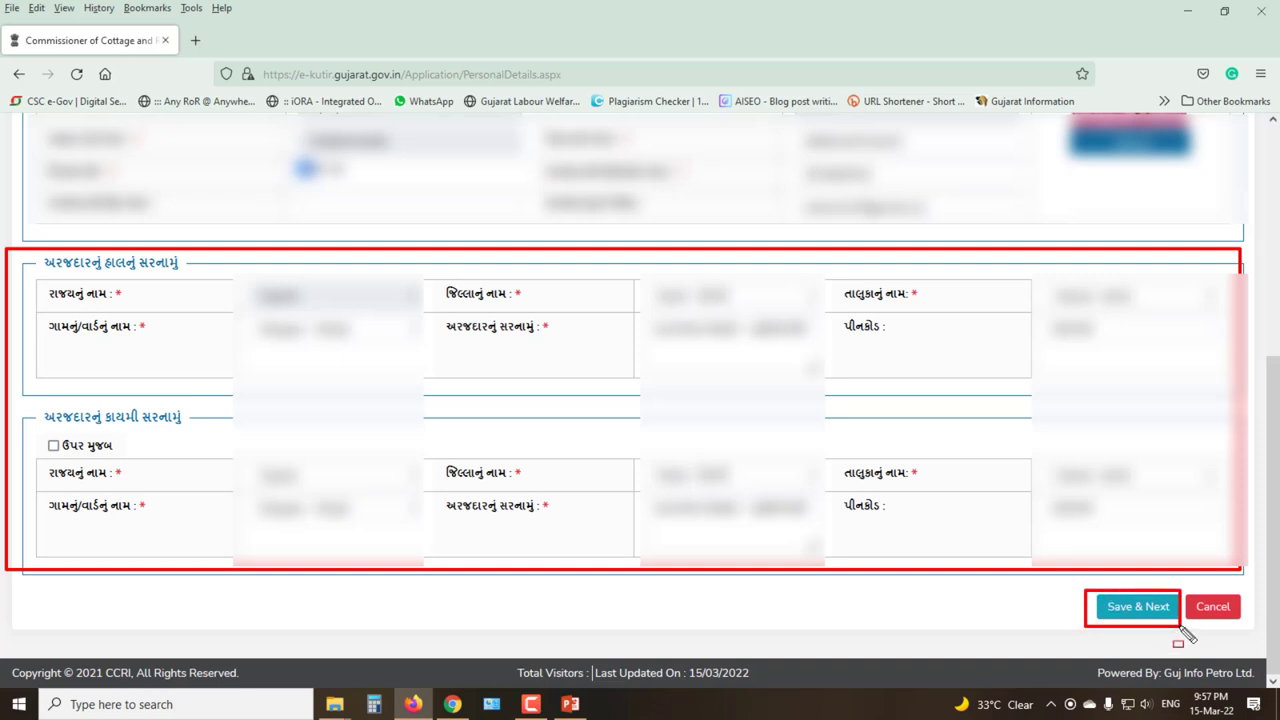
# Save the applicant's personal and address details and continue to the અરજીની વિગતો stage
pyautogui.press('Escape')
pyautogui.click(1133, 610)
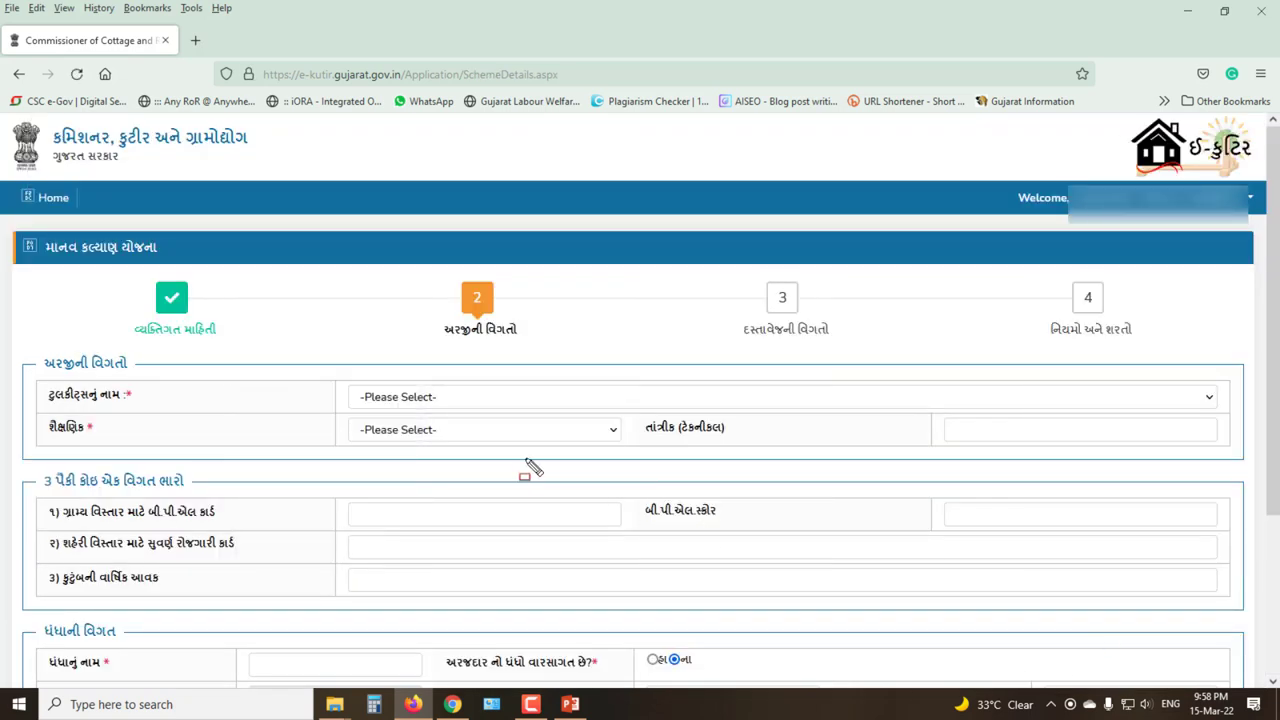
# Review the application stages and the toolkit name, education and technical qualification fields under અરજીની વિગતો
pyautogui.moveTo(126, 279); pyautogui.dragTo(202, 320)
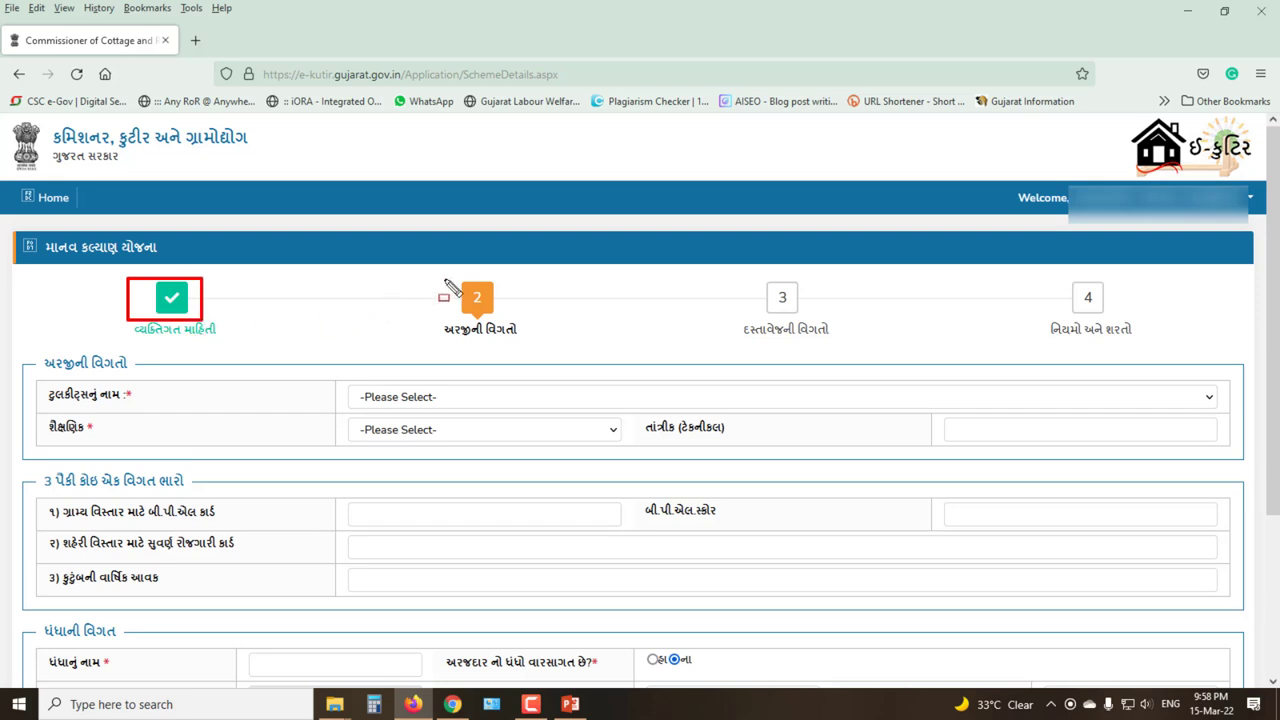
pyautogui.moveTo(445, 280); pyautogui.dragTo(526, 349)
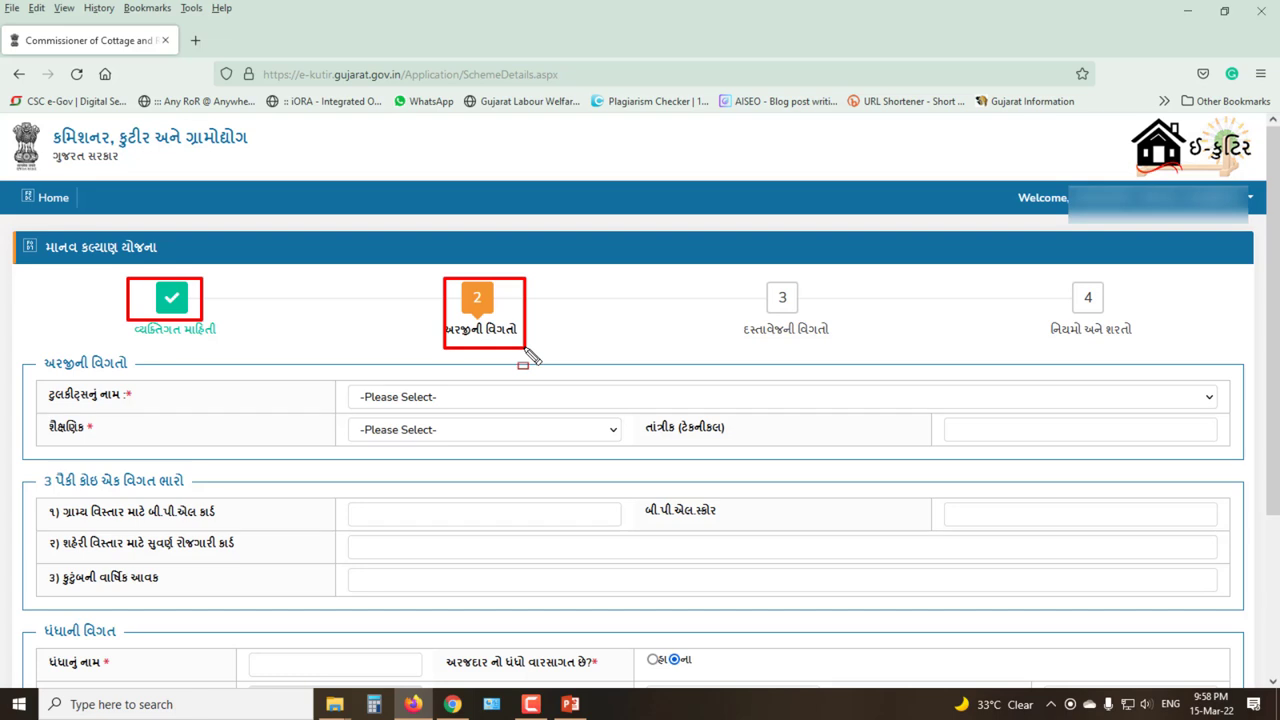
pyautogui.scroll(-3, 591, 334)
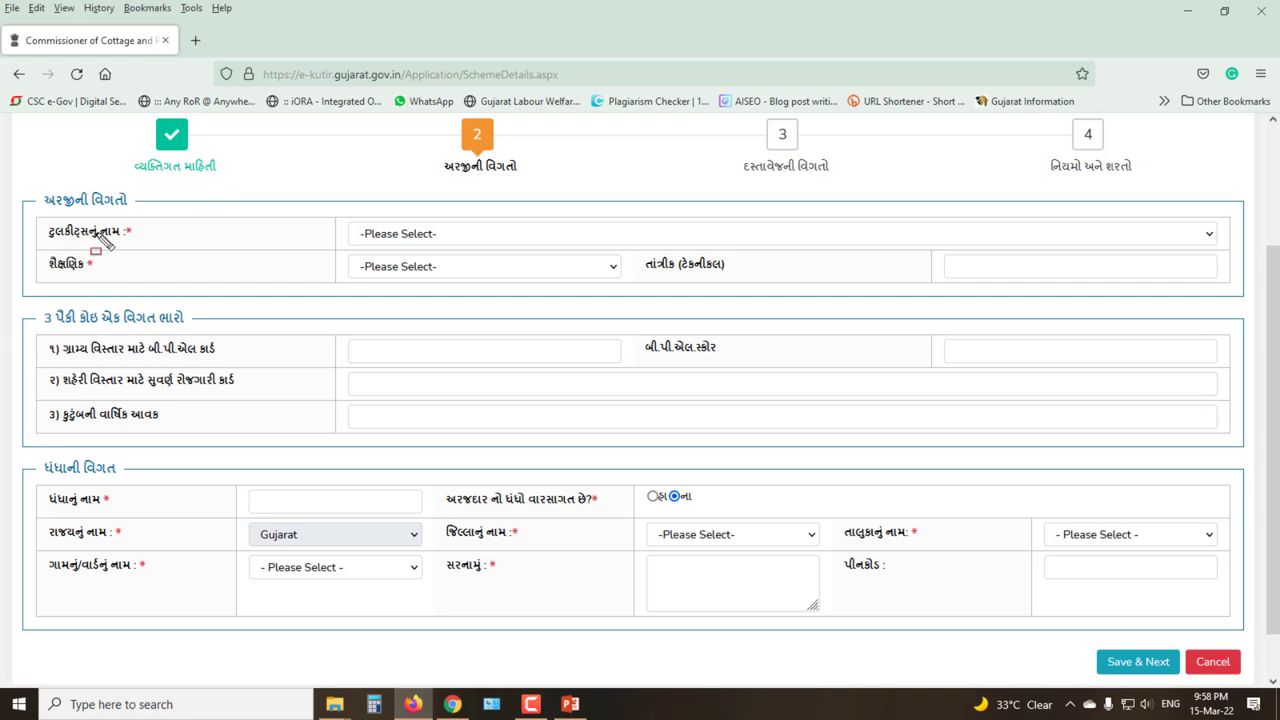
pyautogui.moveTo(22, 234); pyautogui.dragTo(224, 249)
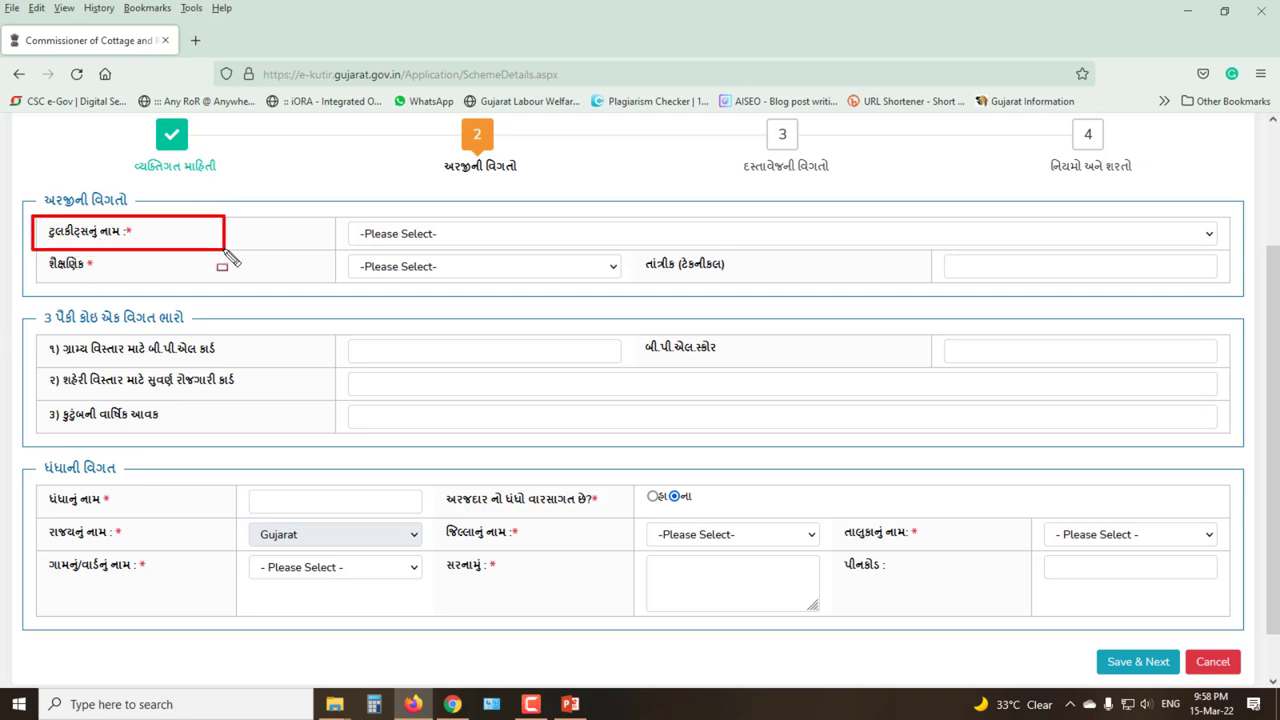
pyautogui.moveTo(334, 218)
pyautogui.mouseDown()
pyautogui.moveTo(1060, 254)
pyautogui.moveTo(1216, 248)
pyautogui.mouseUp()
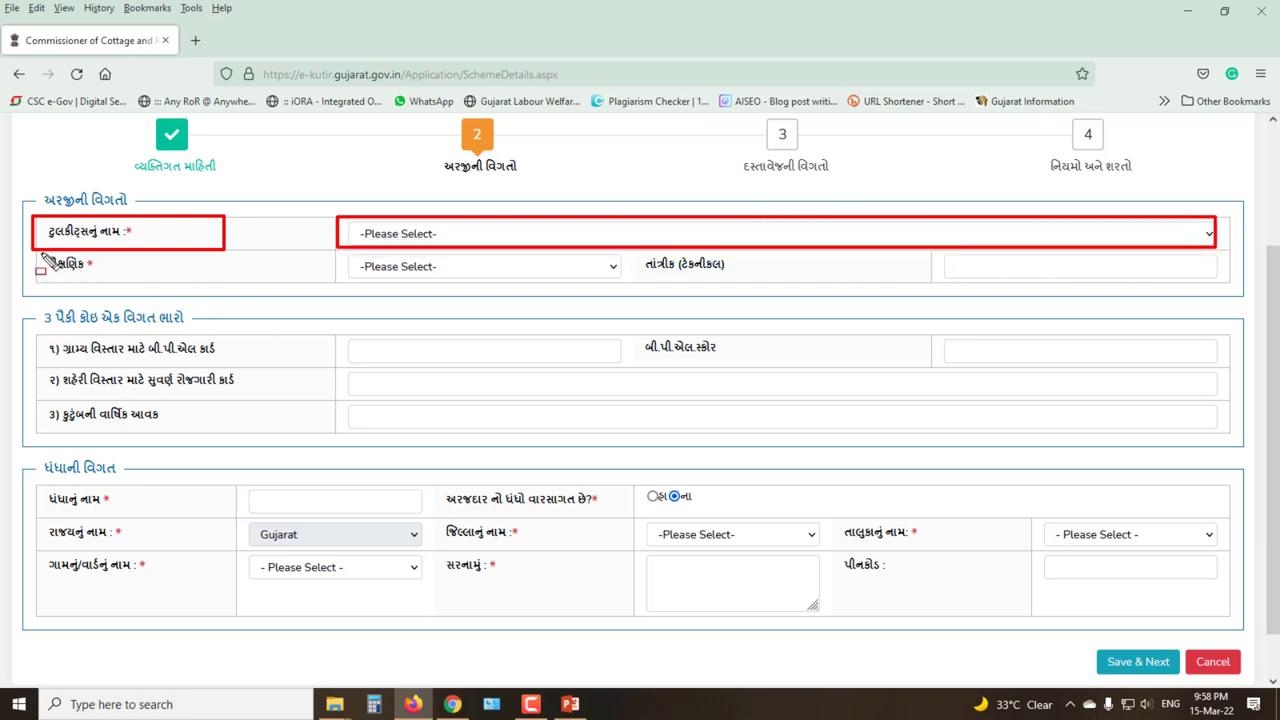
pyautogui.moveTo(41, 253); pyautogui.dragTo(151, 278)
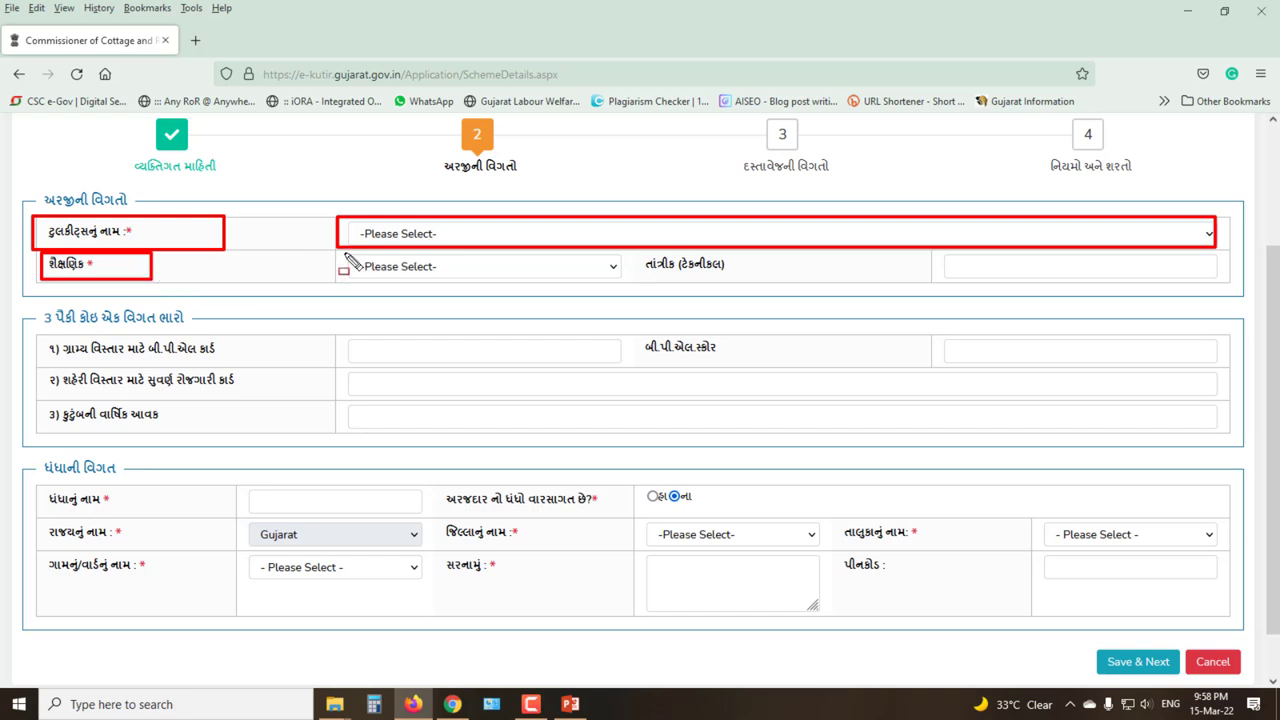
pyautogui.moveTo(345, 254); pyautogui.dragTo(630, 287)
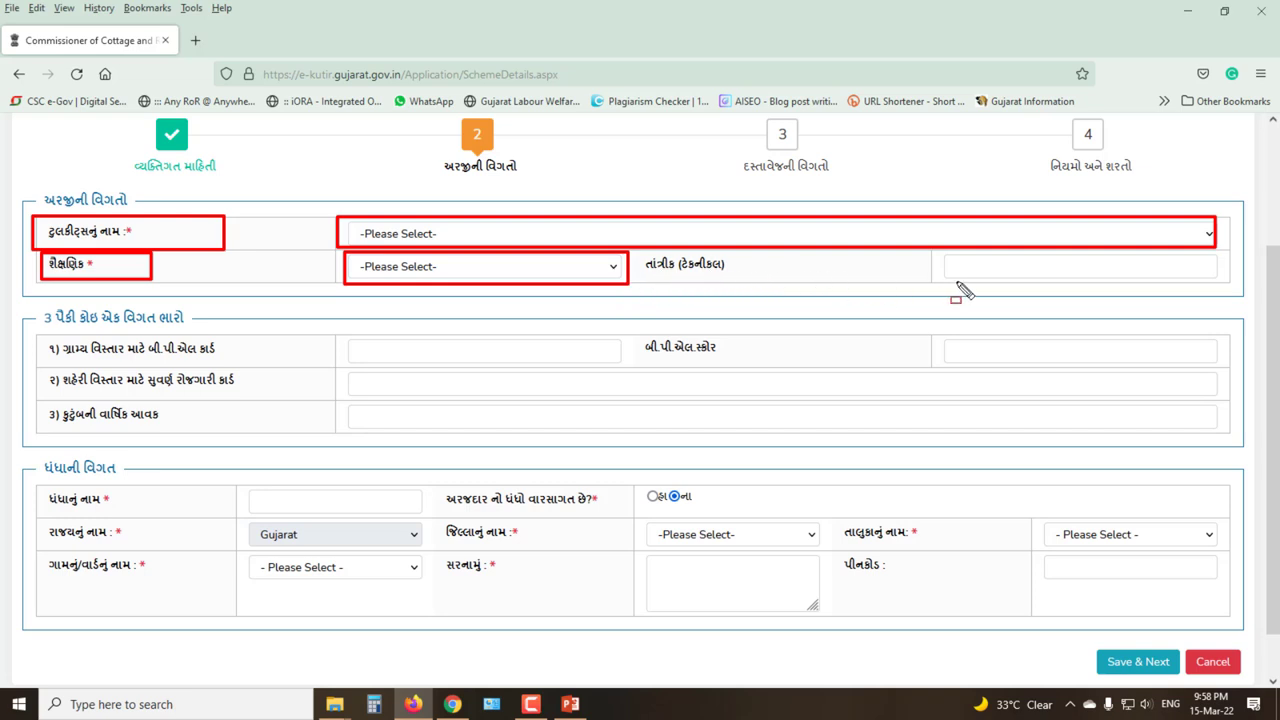
pyautogui.moveTo(943, 255)
pyautogui.mouseDown()
pyautogui.moveTo(985, 282)
pyautogui.moveTo(1212, 283)
pyautogui.mouseUp()
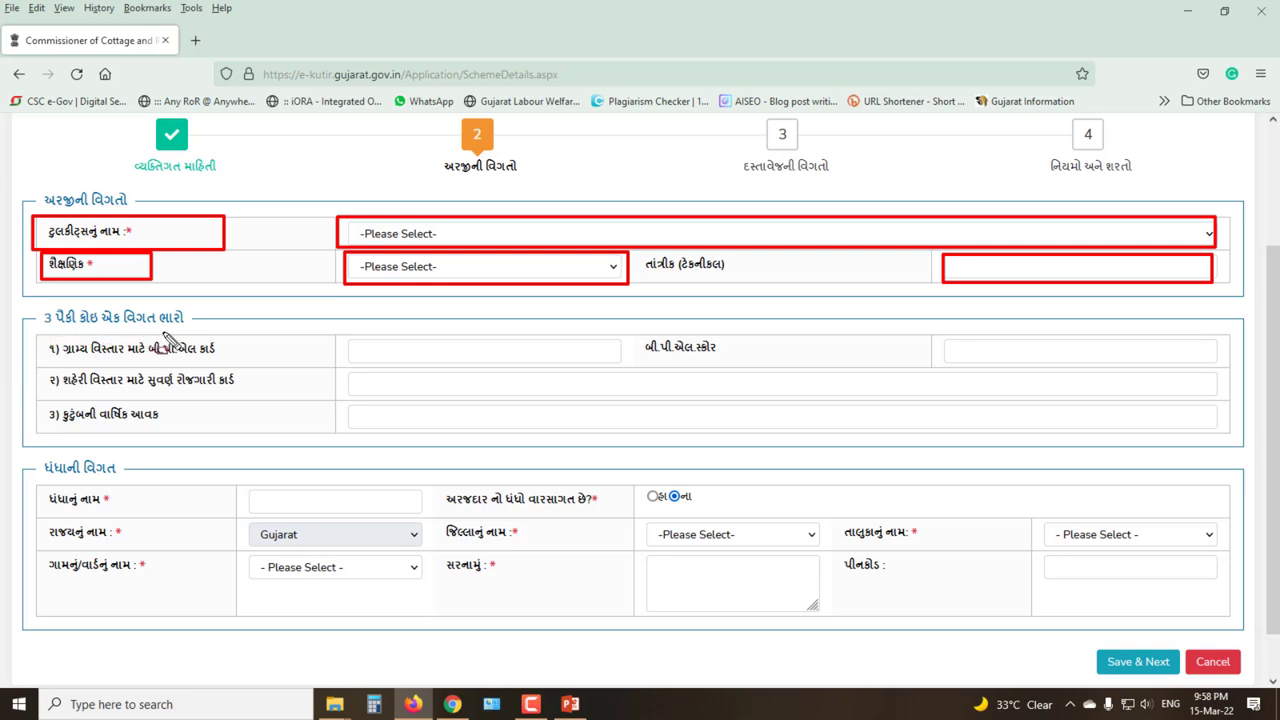
# Examine the choose-one section covering the rural BPL card and score, urban Suvarna Rojgari card and annual family income
pyautogui.moveTo(12, 302)
pyautogui.mouseDown()
pyautogui.moveTo(200, 416)
pyautogui.moveTo(995, 455)
pyautogui.mouseUp()
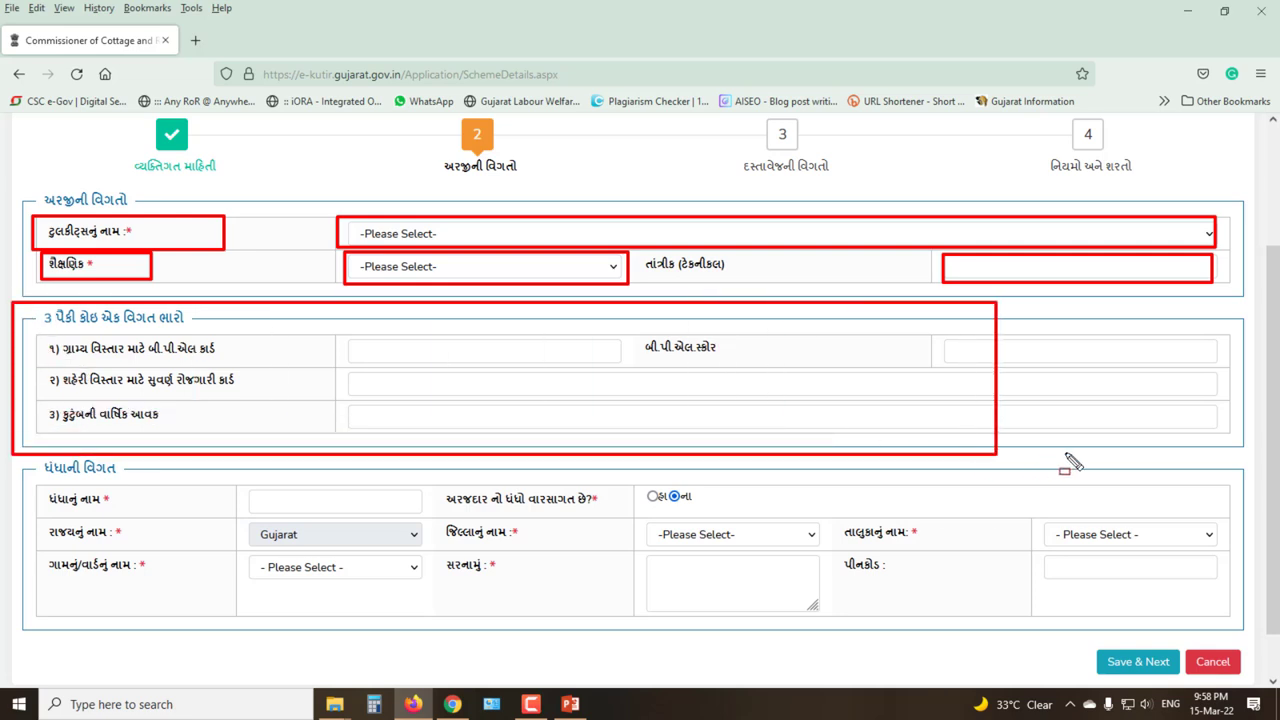
pyautogui.moveTo(1072, 461); pyautogui.dragTo(1254, 456)
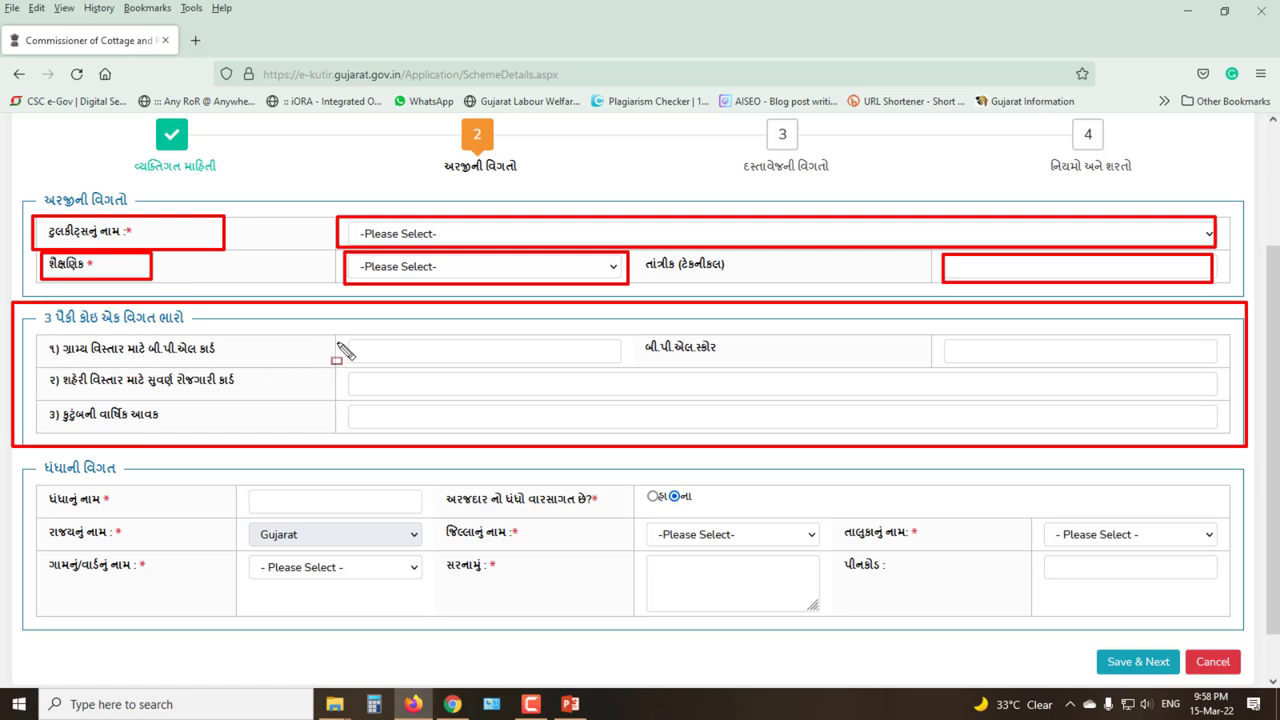
pyautogui.moveTo(338, 341)
pyautogui.mouseDown()
pyautogui.moveTo(405, 366)
pyautogui.moveTo(624, 370)
pyautogui.mouseUp()
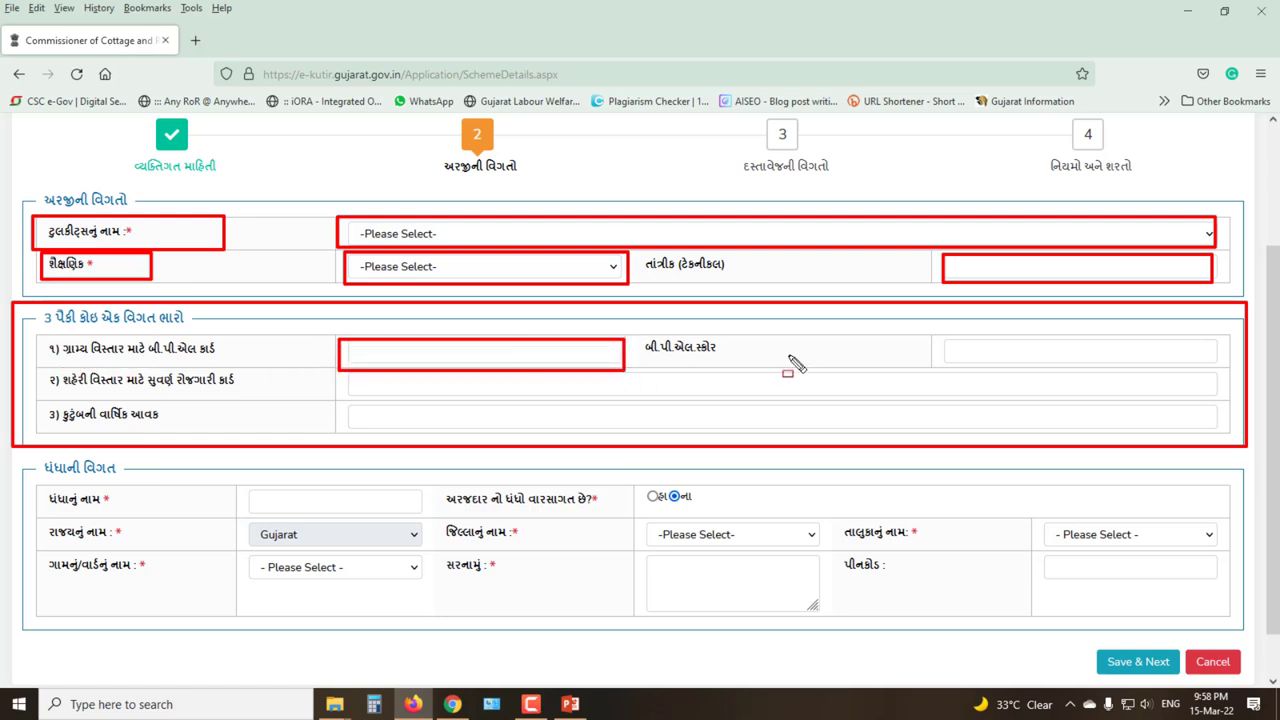
pyautogui.moveTo(940, 330)
pyautogui.mouseDown()
pyautogui.moveTo(1006, 366)
pyautogui.moveTo(1233, 373)
pyautogui.mouseUp()
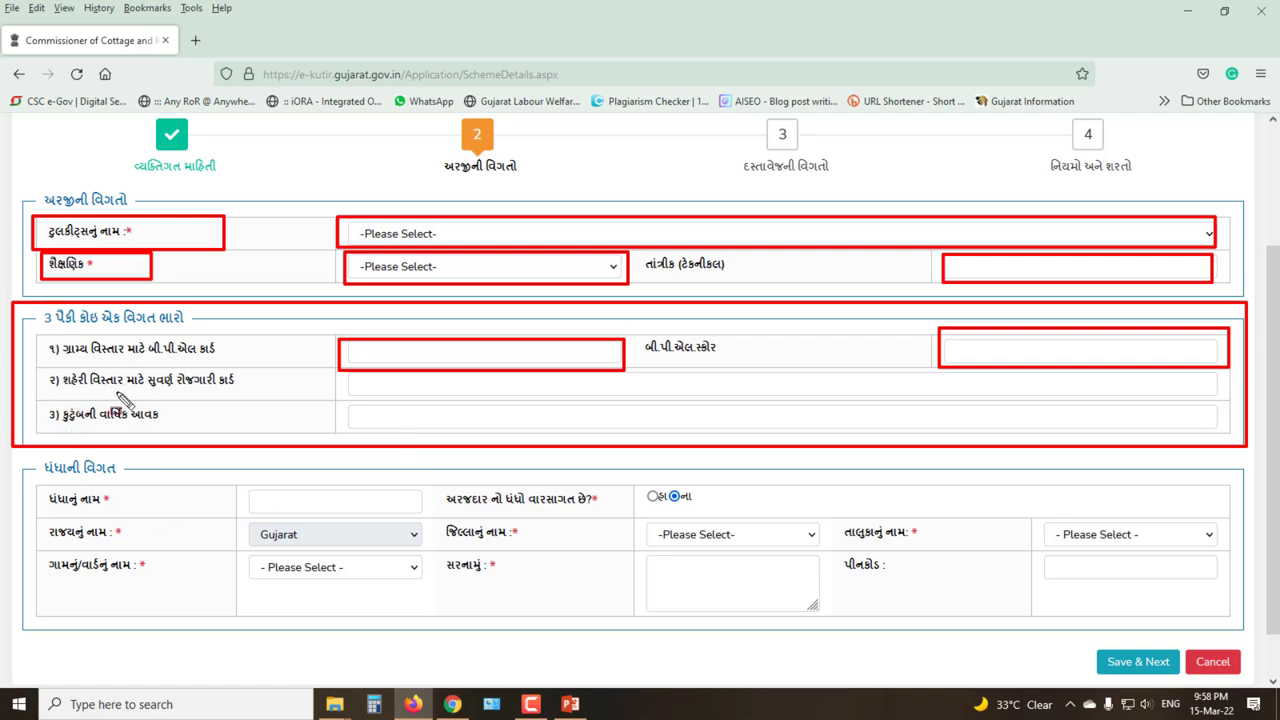
pyautogui.moveTo(356, 403)
pyautogui.mouseDown()
pyautogui.moveTo(382, 390)
pyautogui.moveTo(1218, 400)
pyautogui.mouseUp()
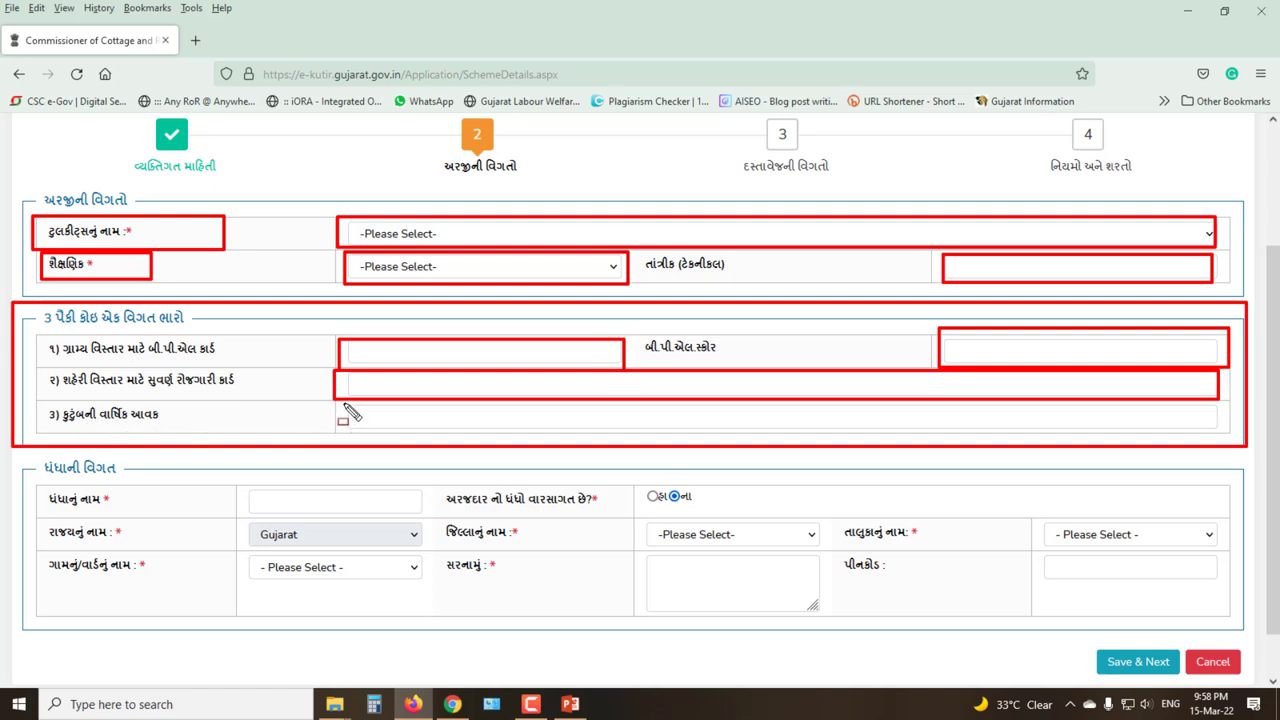
pyautogui.moveTo(345, 406); pyautogui.dragTo(897, 442)
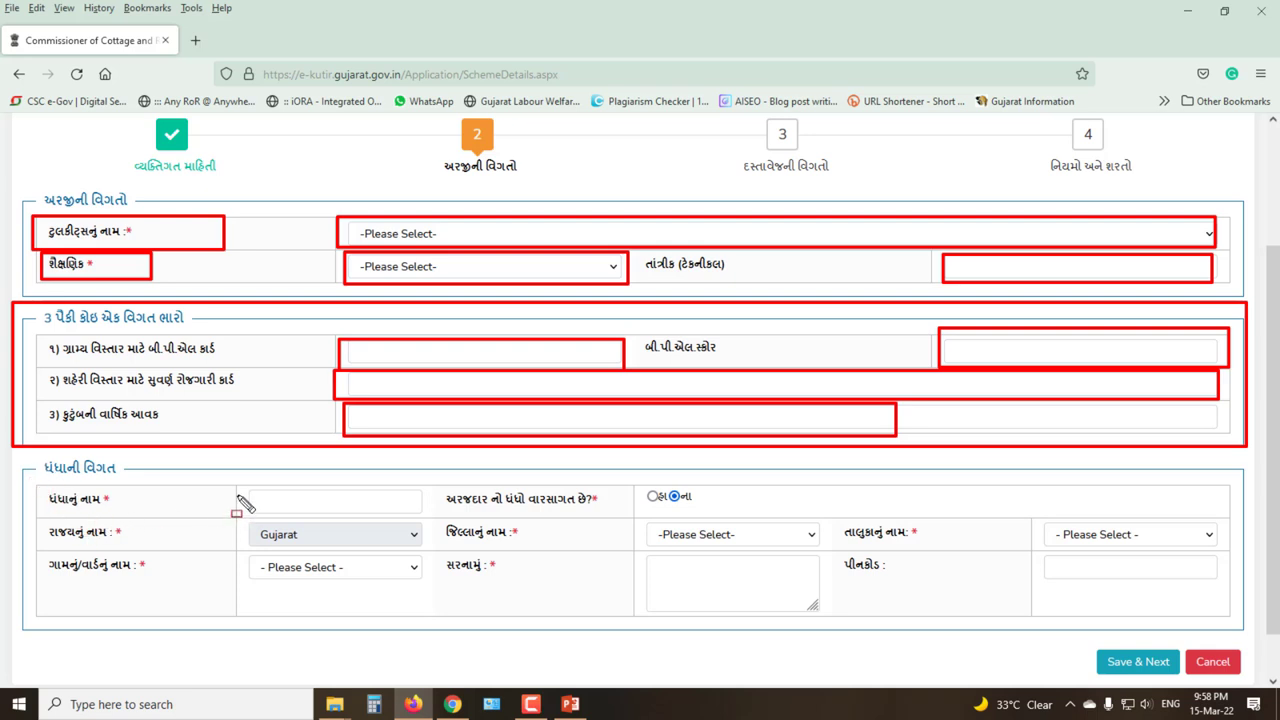
# Examine the ધંધાની વિગત fields for business name, hereditary trade and business address, and how the form leads to the document stage
pyautogui.moveTo(242, 484)
pyautogui.mouseDown()
pyautogui.moveTo(278, 508)
pyautogui.moveTo(426, 514)
pyautogui.mouseUp()
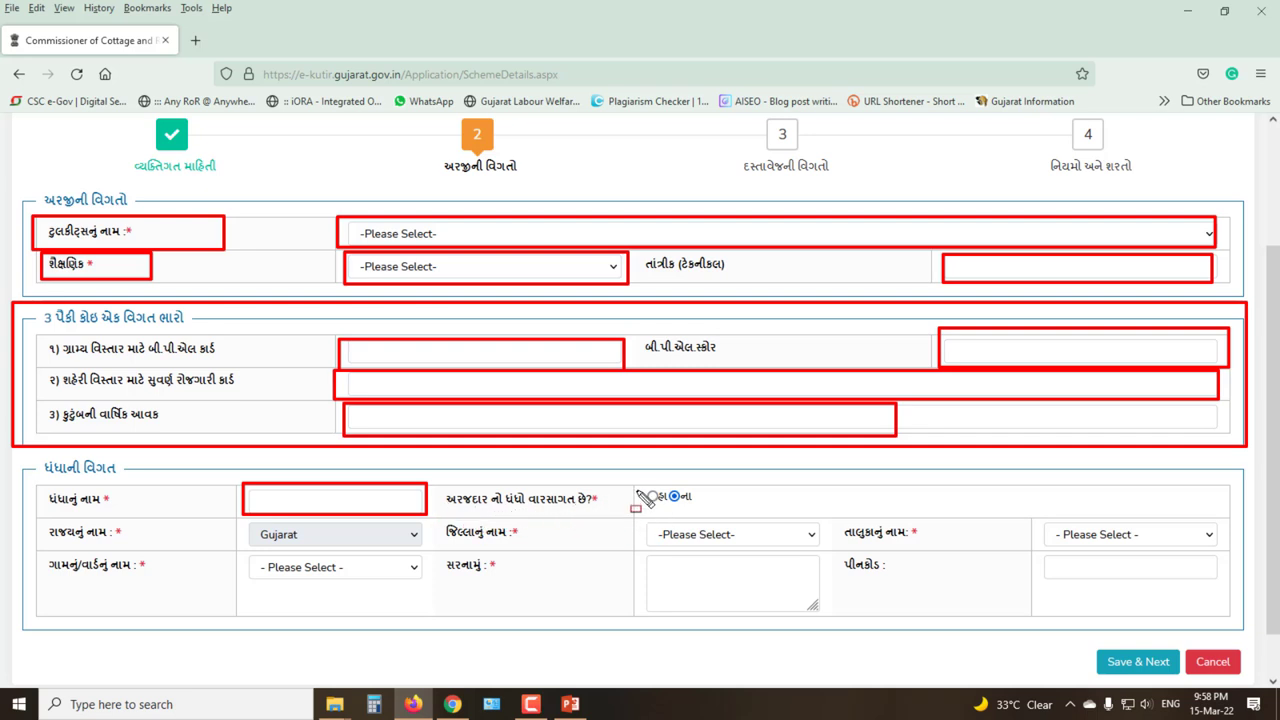
pyautogui.moveTo(634, 485)
pyautogui.mouseDown()
pyautogui.moveTo(658, 508)
pyautogui.moveTo(712, 514)
pyautogui.mouseUp()
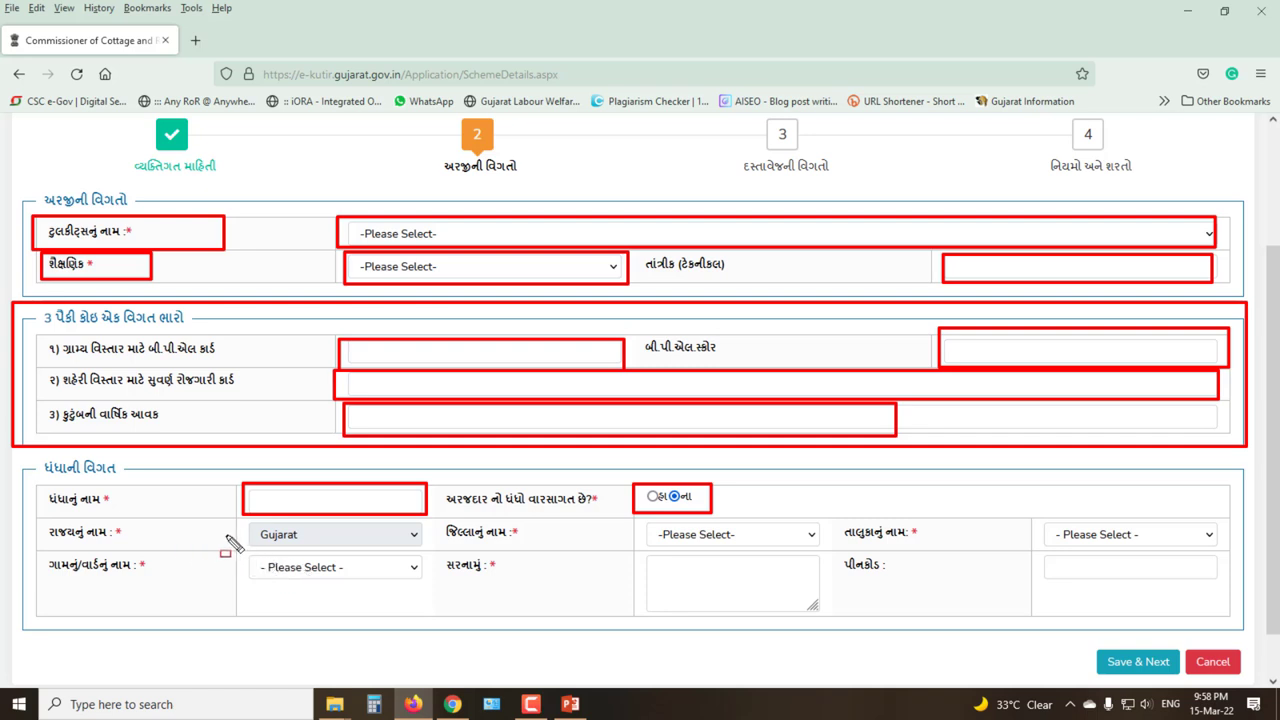
pyautogui.moveTo(241, 523); pyautogui.dragTo(428, 549)
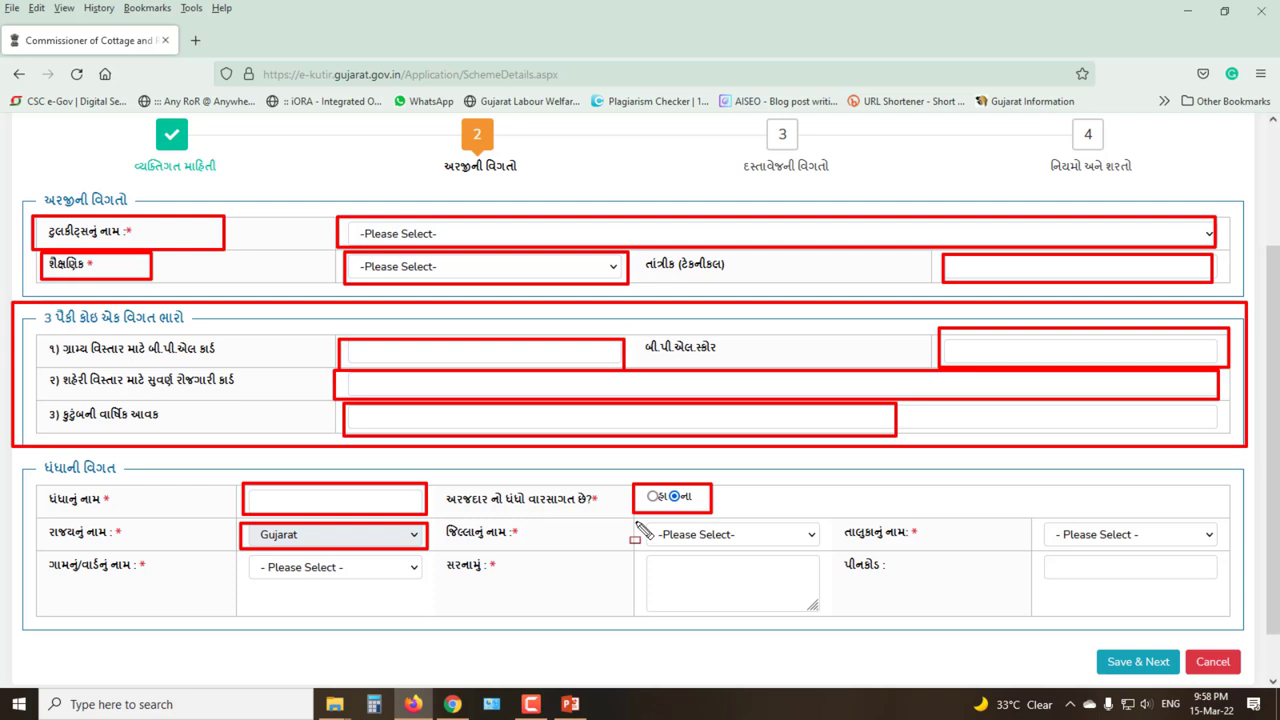
pyautogui.moveTo(636, 521); pyautogui.dragTo(825, 543)
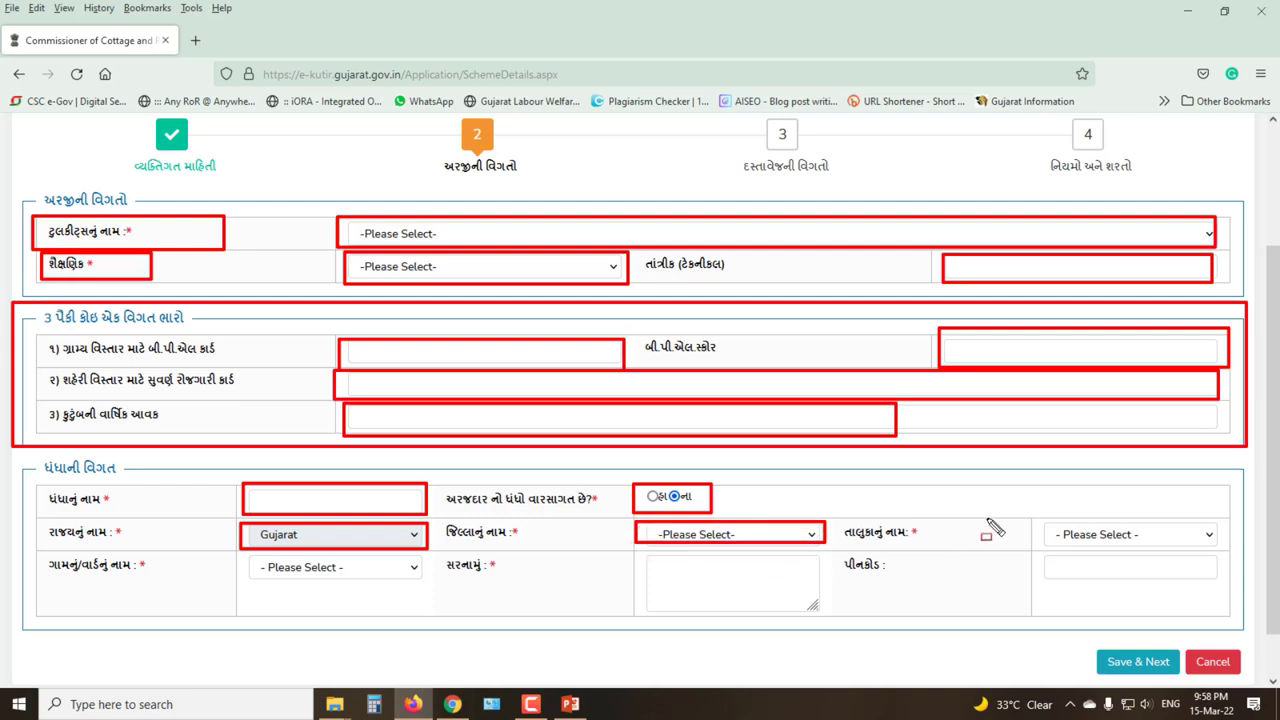
pyautogui.moveTo(1040, 521)
pyautogui.mouseDown()
pyautogui.moveTo(1143, 548)
pyautogui.moveTo(1226, 548)
pyautogui.mouseUp()
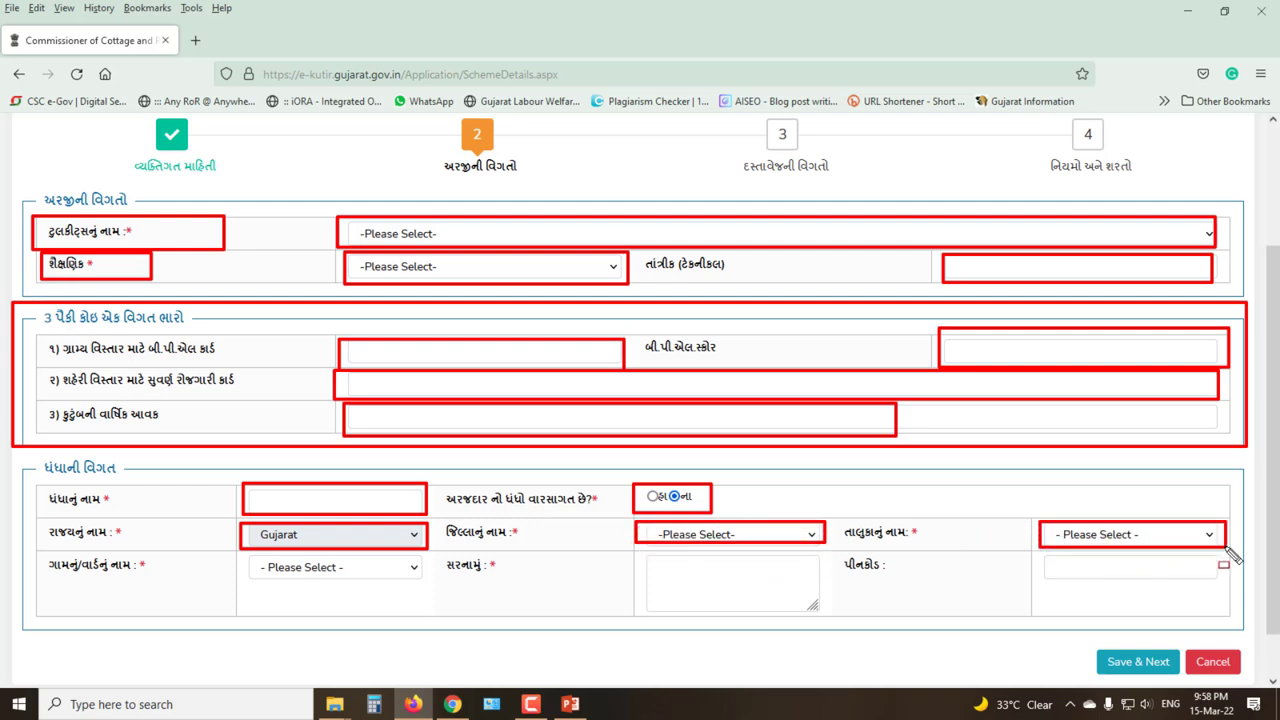
pyautogui.moveTo(232, 557)
pyautogui.mouseDown()
pyautogui.moveTo(295, 582)
pyautogui.moveTo(438, 584)
pyautogui.mouseUp()
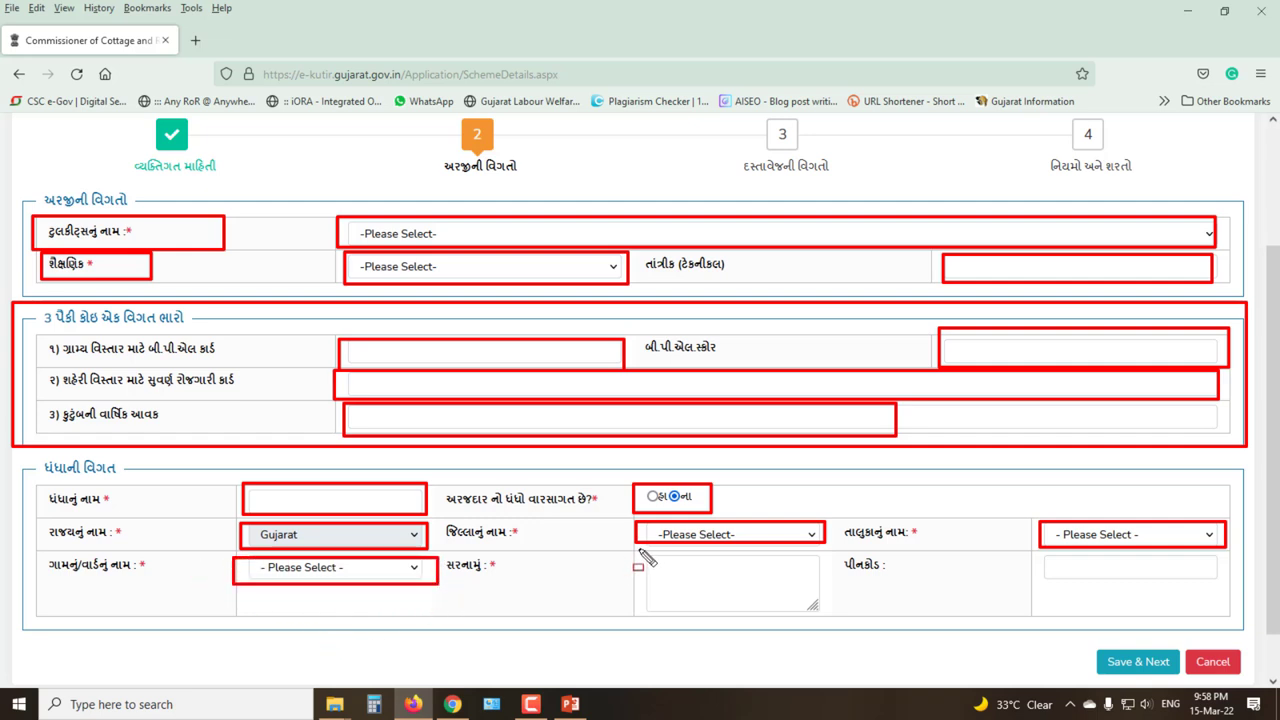
pyautogui.moveTo(638, 548)
pyautogui.mouseDown()
pyautogui.moveTo(815, 632)
pyautogui.moveTo(818, 619)
pyautogui.mouseUp()
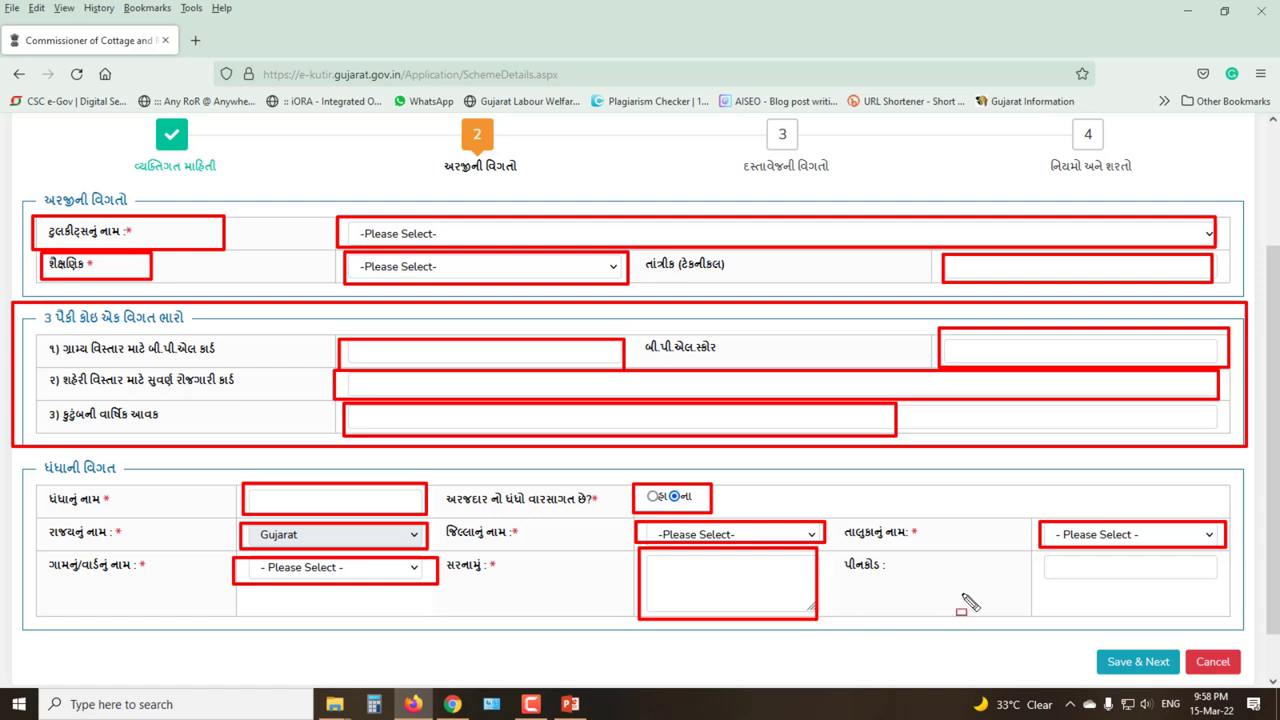
pyautogui.moveTo(1040, 550); pyautogui.dragTo(1219, 584)
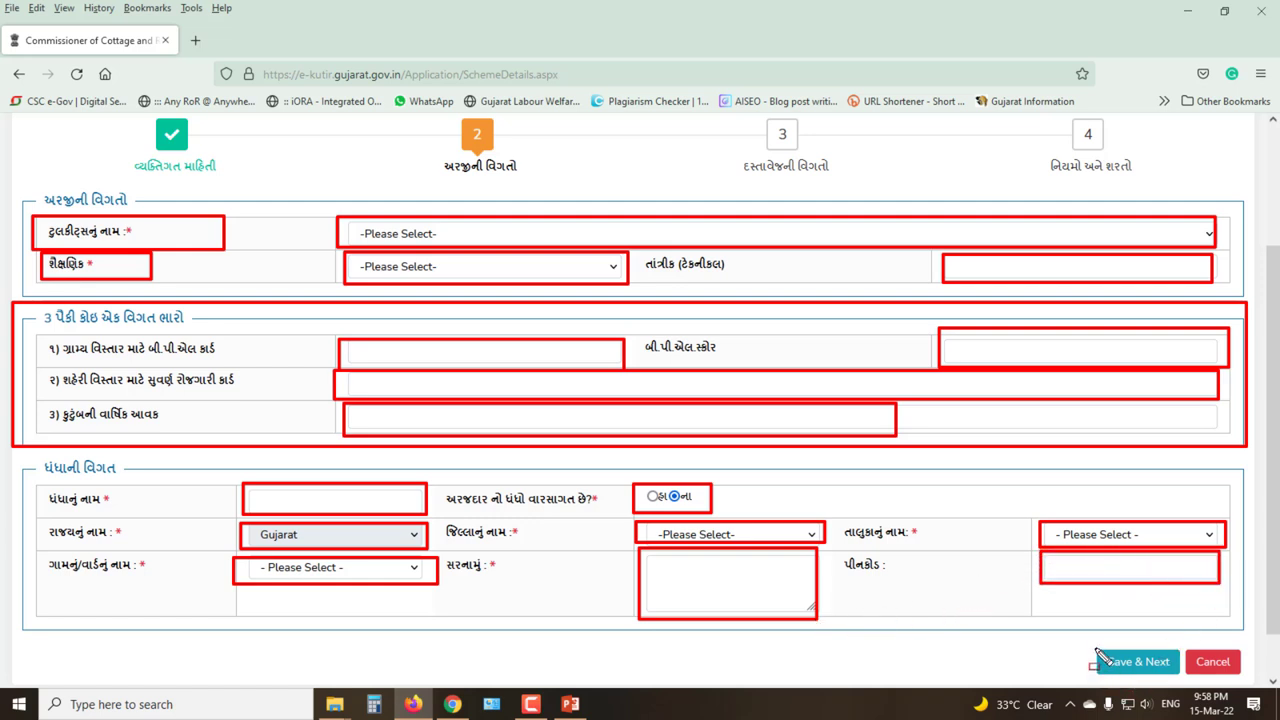
pyautogui.moveTo(1079, 643)
pyautogui.mouseDown()
pyautogui.moveTo(1114, 672)
pyautogui.moveTo(1178, 680)
pyautogui.mouseUp()
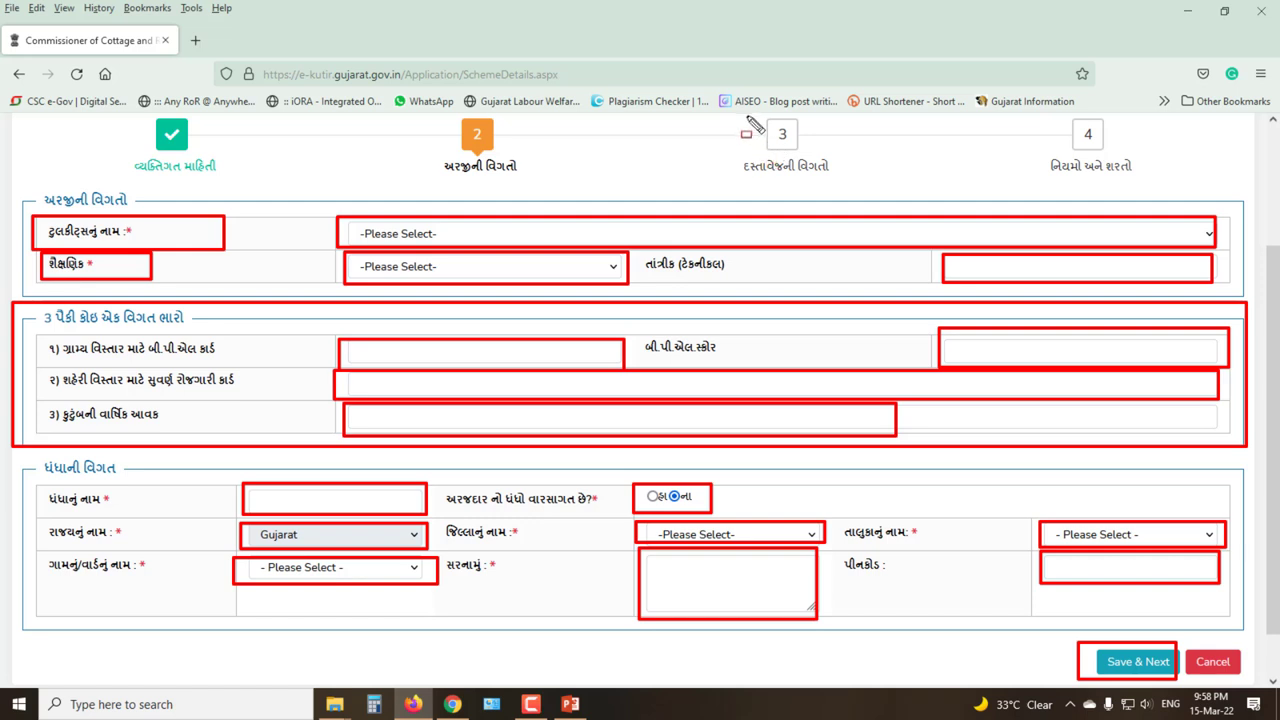
pyautogui.moveTo(743, 116)
pyautogui.mouseDown()
pyautogui.moveTo(783, 160)
pyautogui.moveTo(838, 187)
pyautogui.mouseUp()
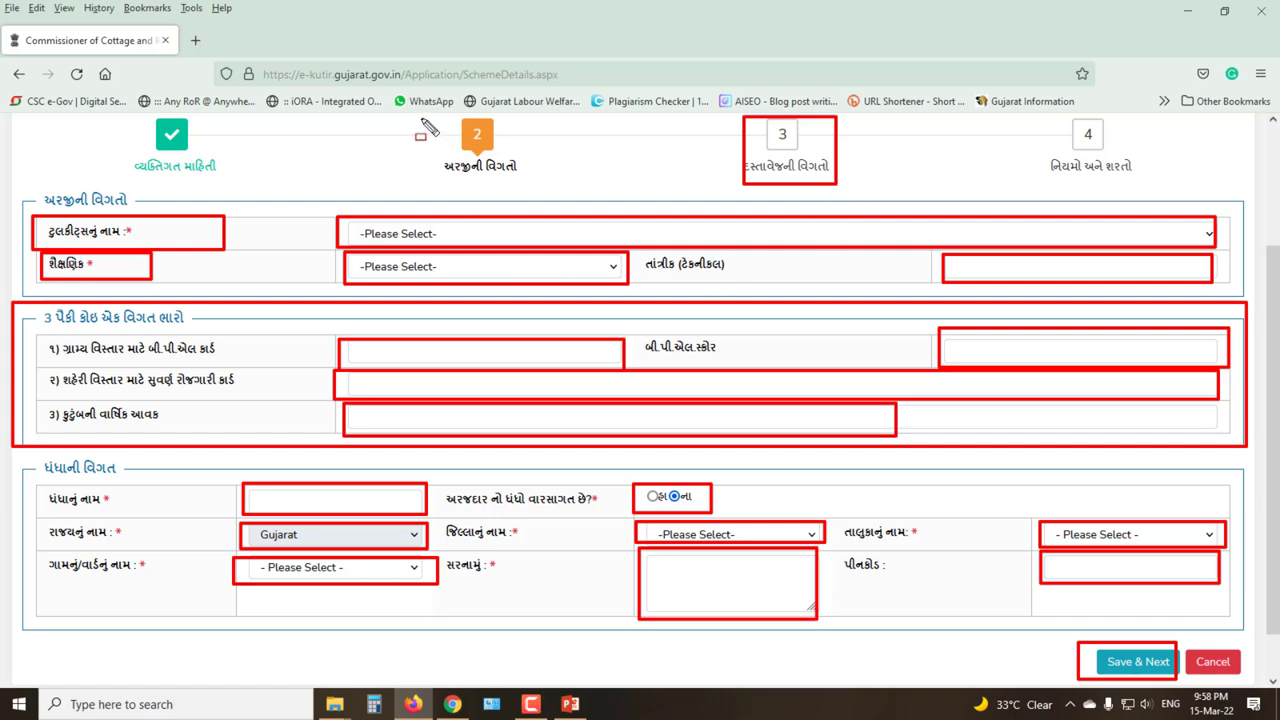
pyautogui.moveTo(422, 118); pyautogui.dragTo(536, 181)
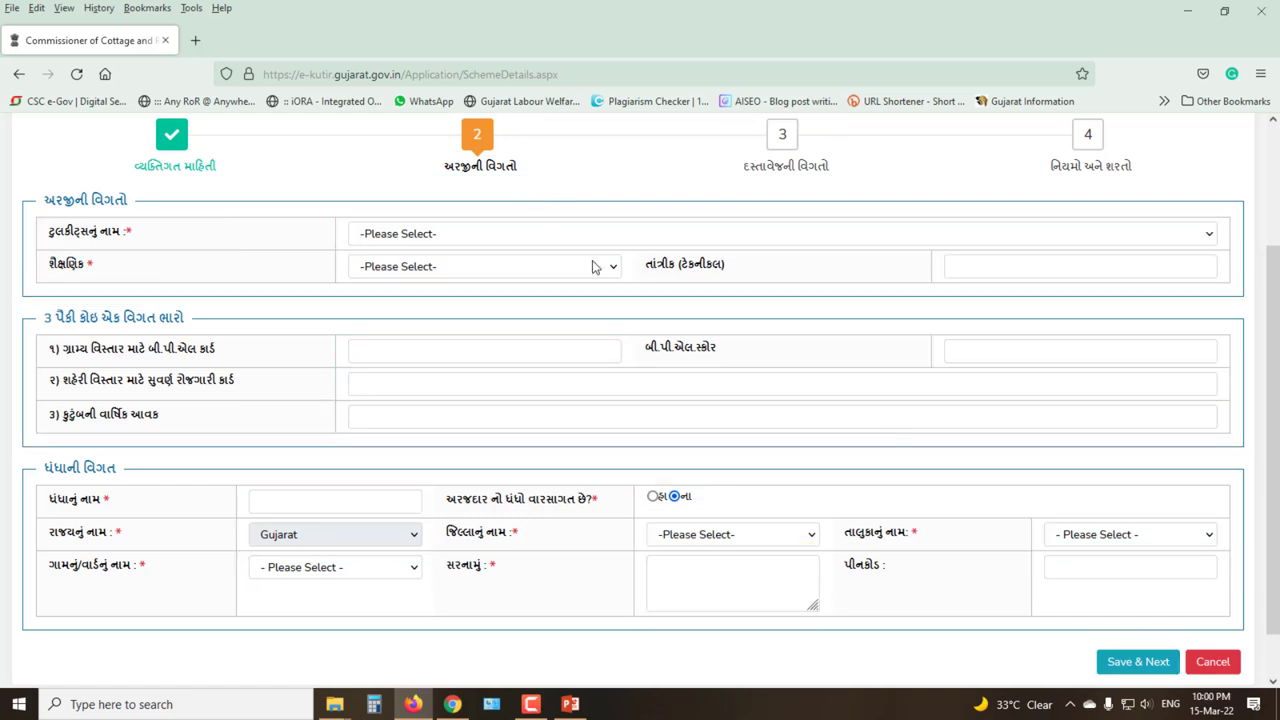
# Choose ખેતીલક્ષી લુહારી/વેલ્ડીંગ કામ as the toolkit and સ્નાતક as the education level, leaving the technical qualification blank
pyautogui.click(594, 238)
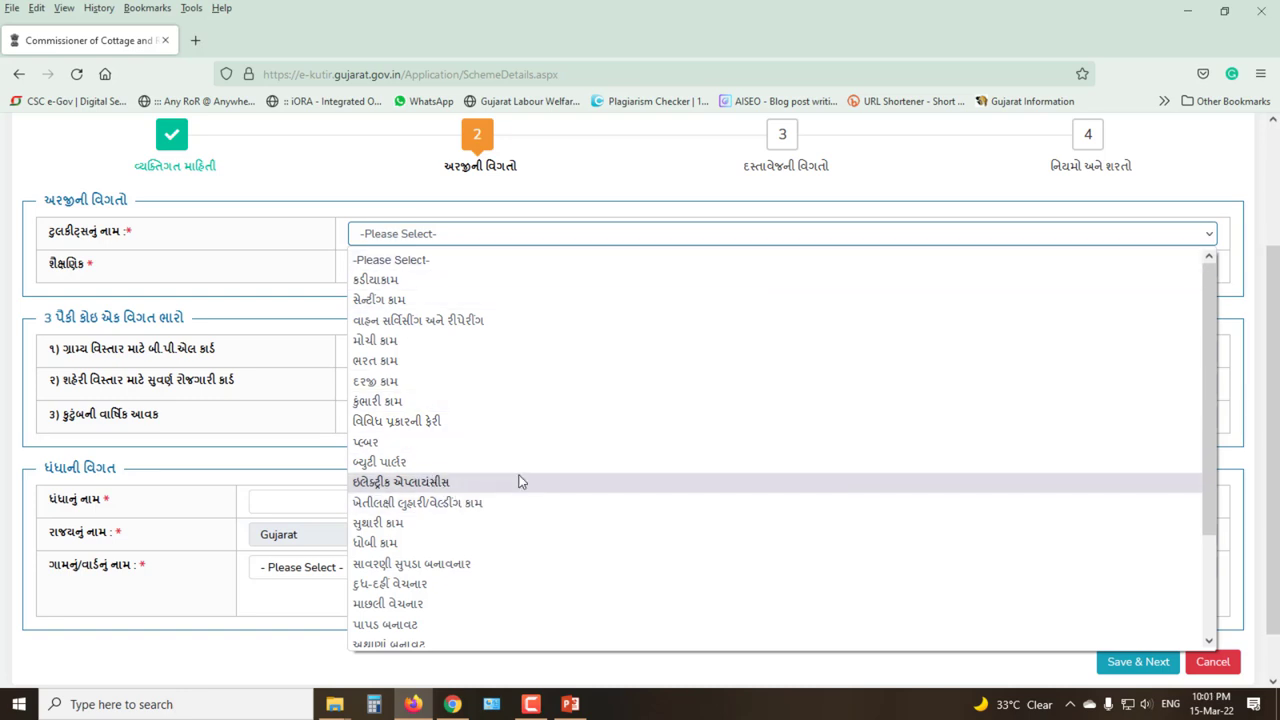
pyautogui.click(428, 503)
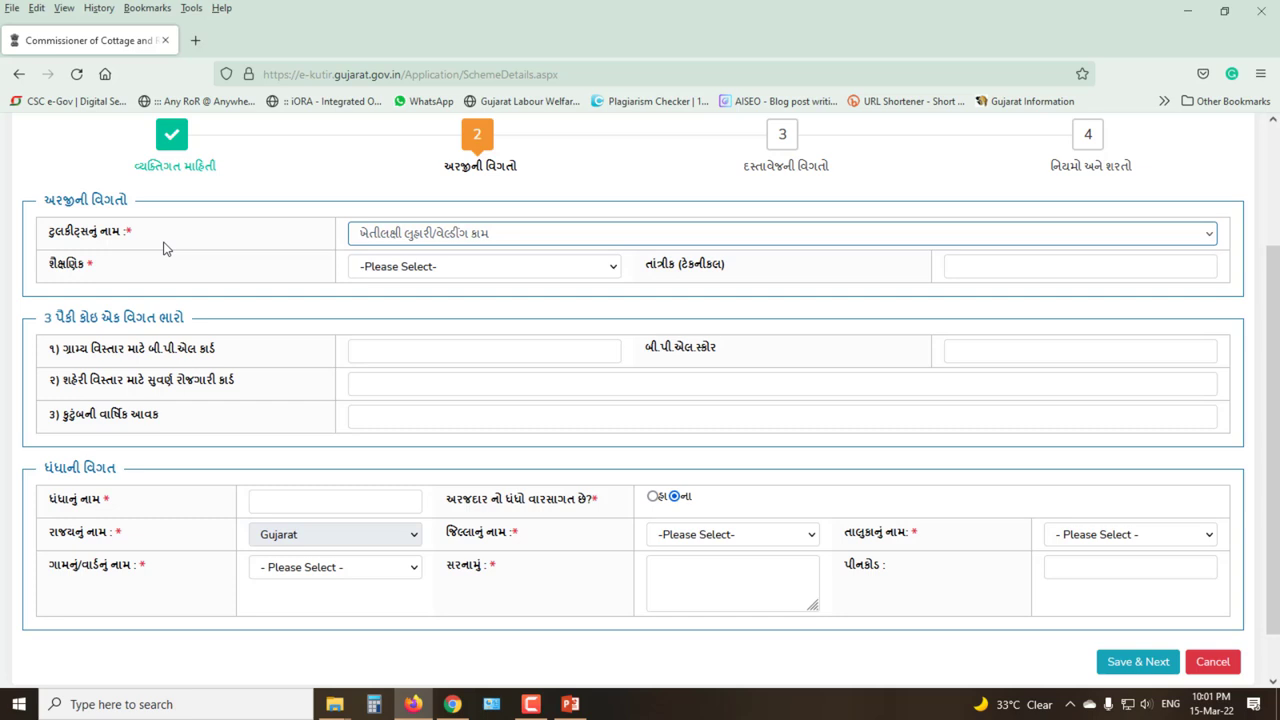
pyautogui.click(375, 266)
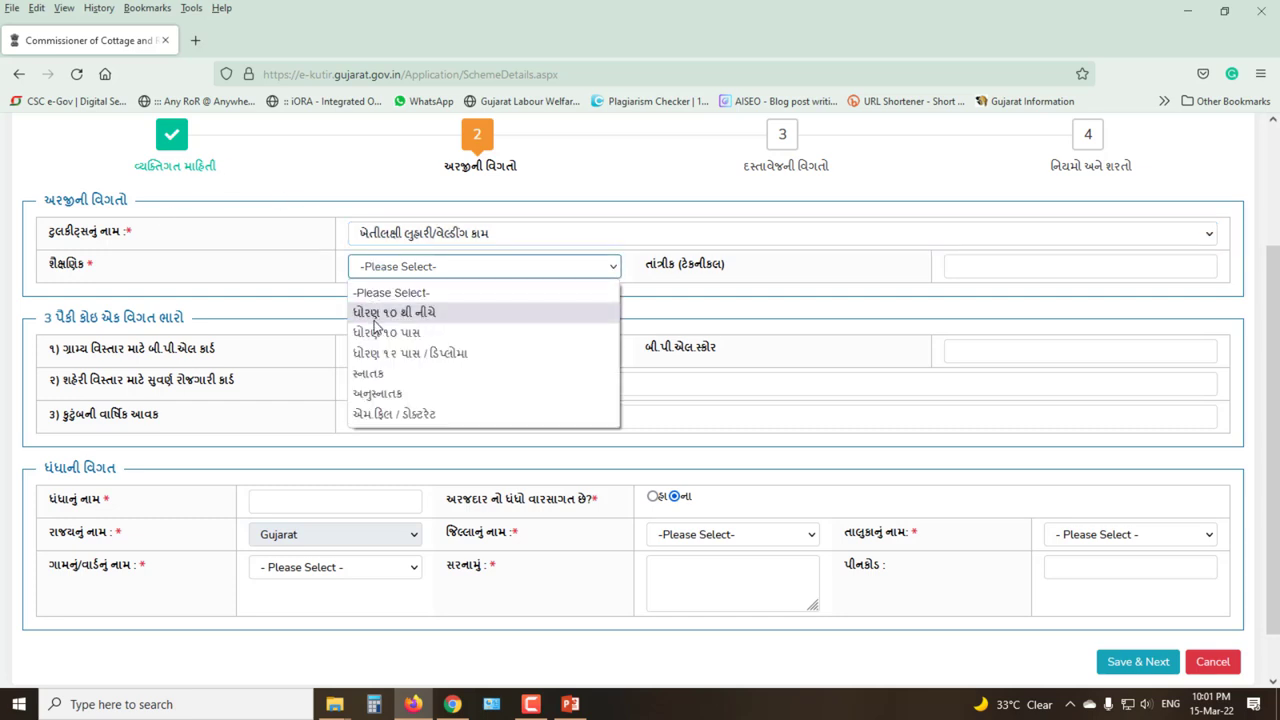
pyautogui.click(377, 374)
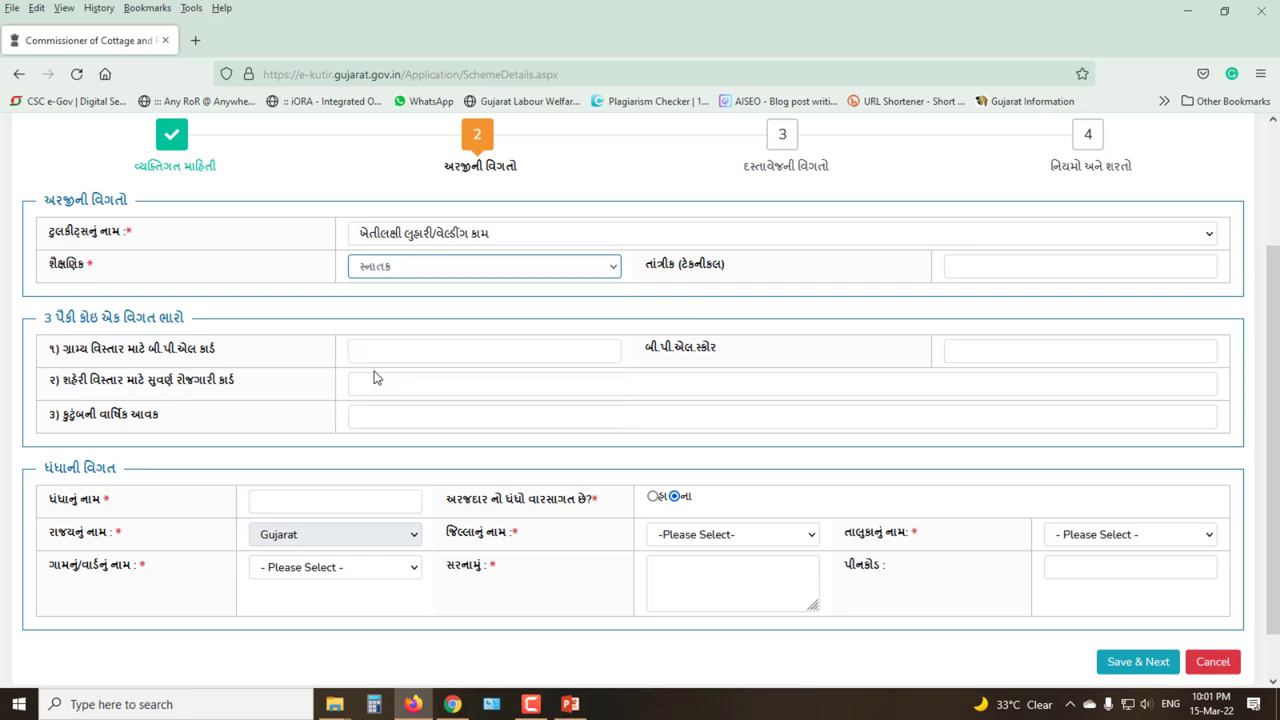
pyautogui.click(956, 265)
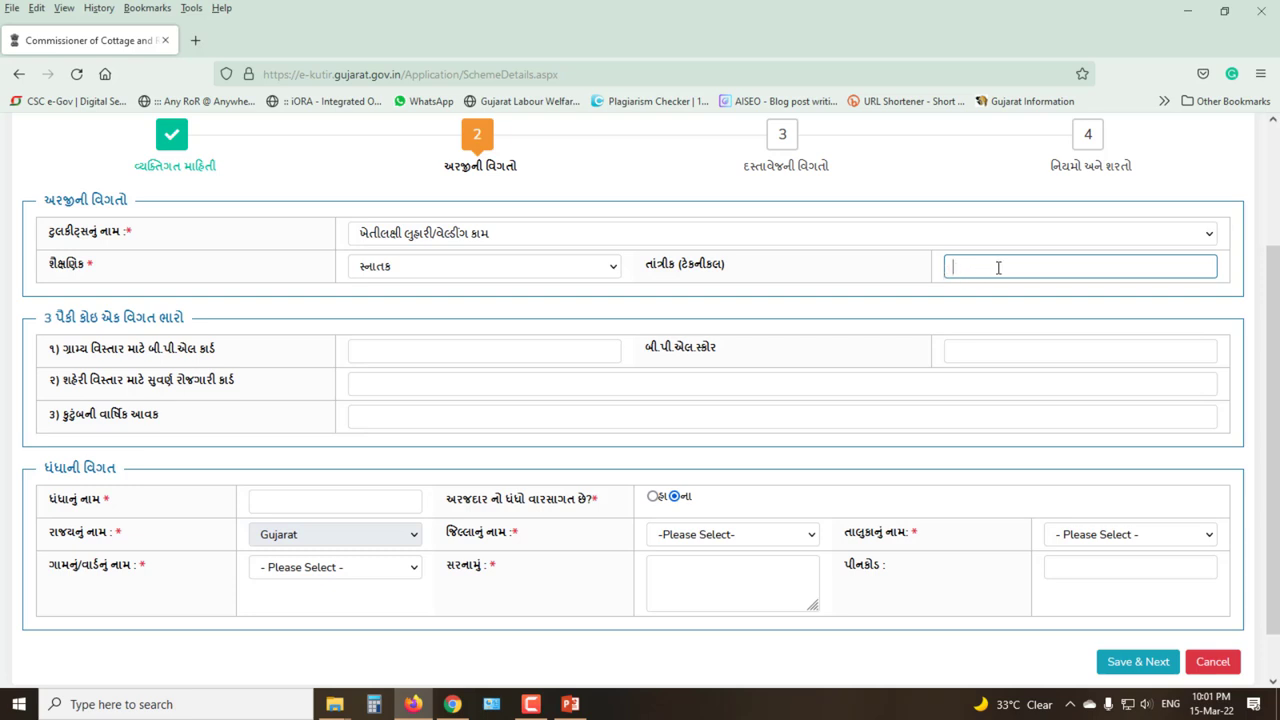
# Enter 55000 as the family's annual income and MAJURI as the business name
pyautogui.click(381, 422)
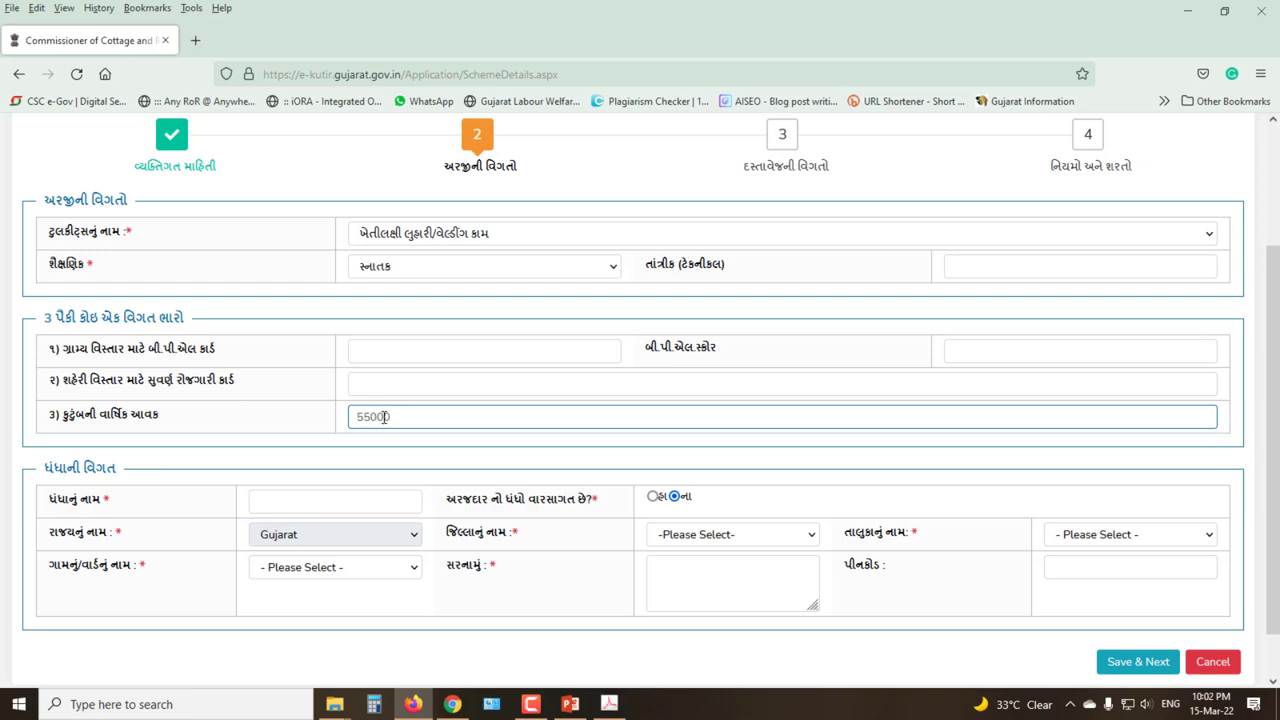
pyautogui.click(360, 507)
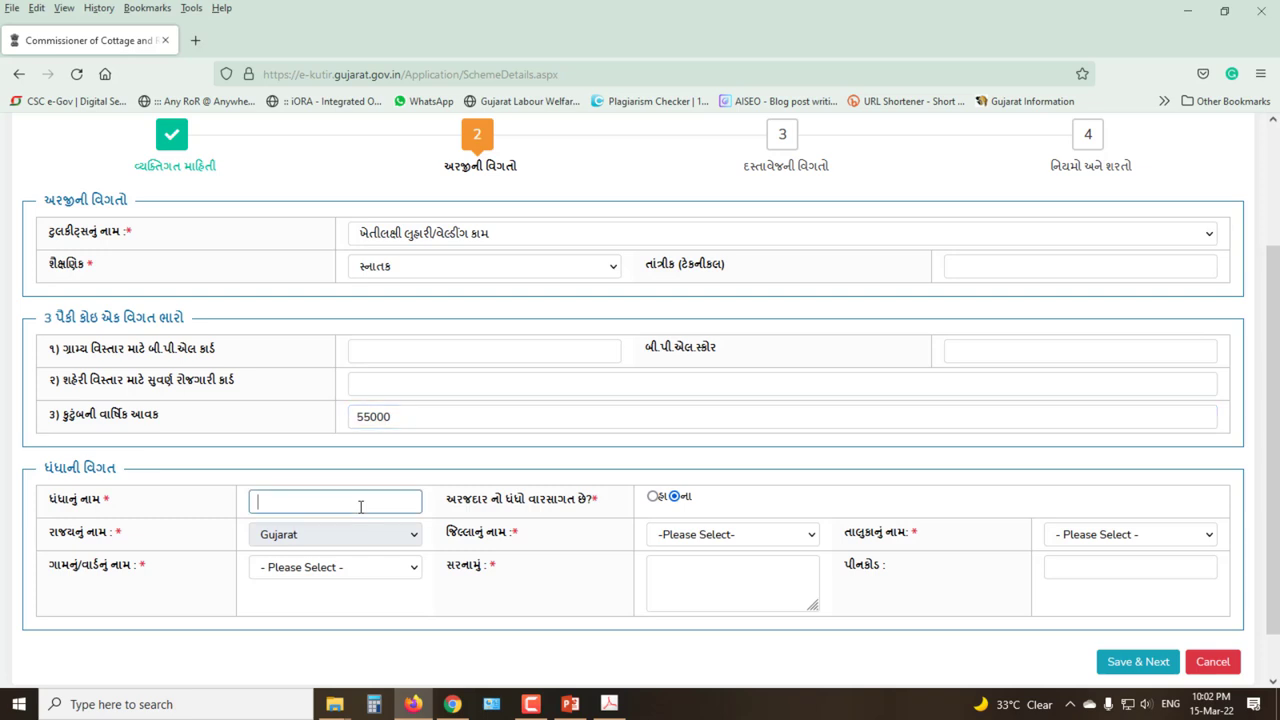
pyautogui.write('MAJURI')
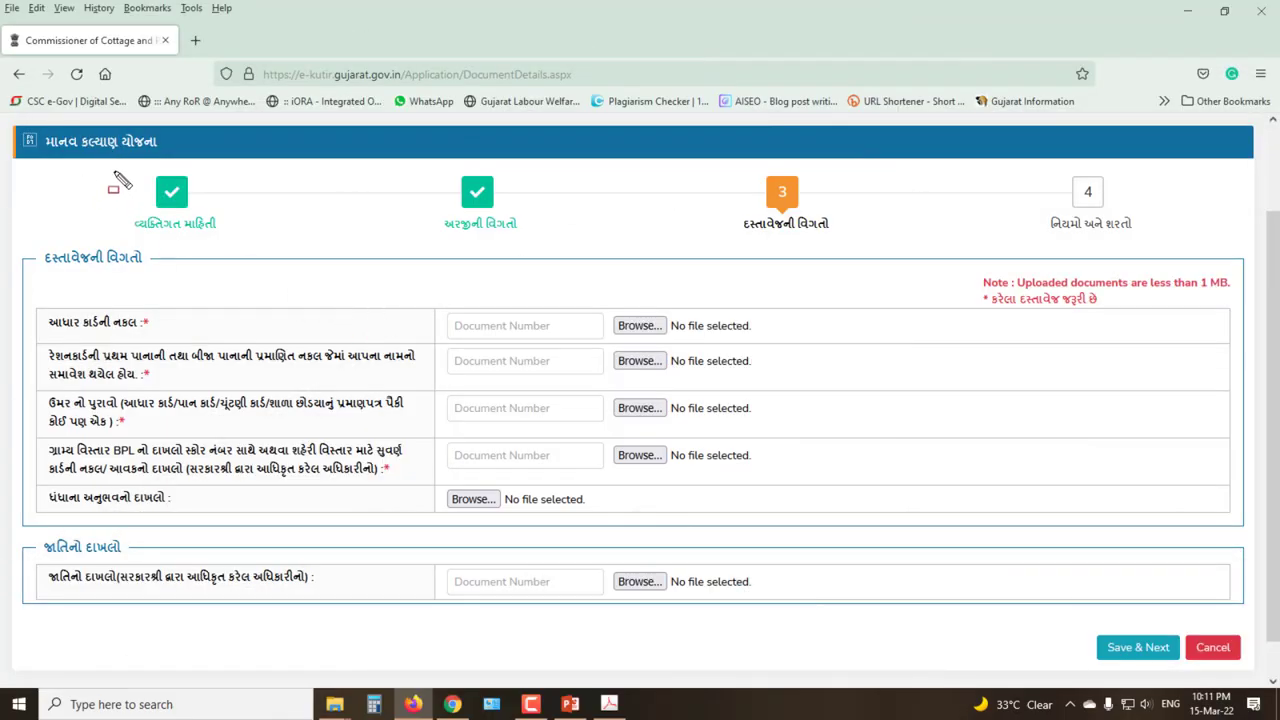
# Examine the application's stage progress, the 1 MB upload limit note and the mandatory marks on the document list
pyautogui.moveTo(114, 170)
pyautogui.mouseDown()
pyautogui.moveTo(183, 232)
pyautogui.moveTo(226, 240)
pyautogui.mouseUp()
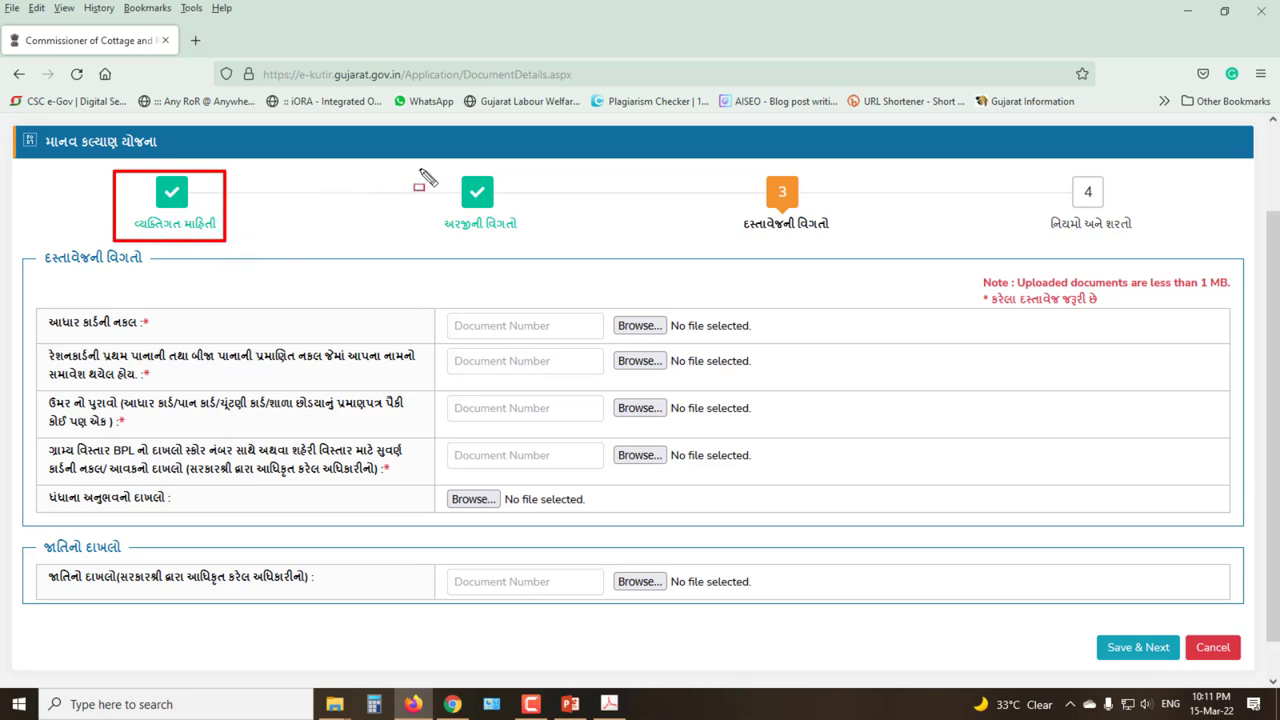
pyautogui.moveTo(420, 168); pyautogui.dragTo(540, 238)
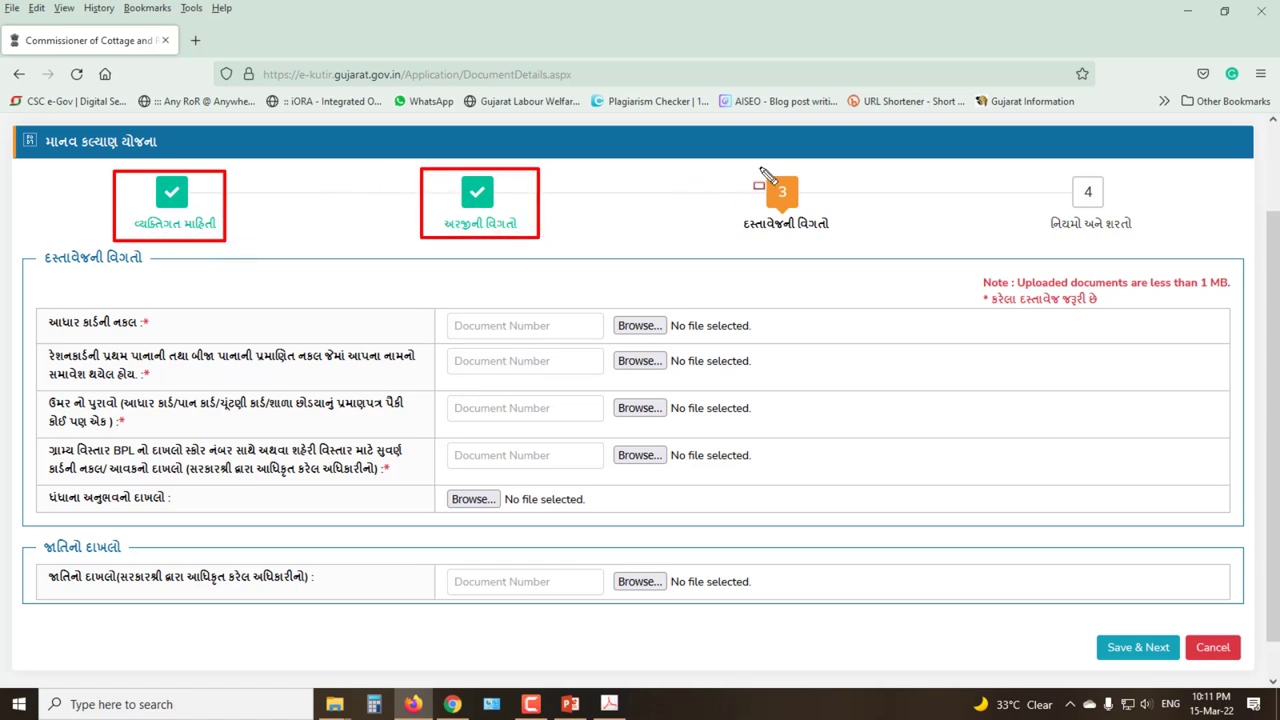
pyautogui.moveTo(737, 168)
pyautogui.mouseDown()
pyautogui.moveTo(770, 214)
pyautogui.moveTo(840, 242)
pyautogui.mouseUp()
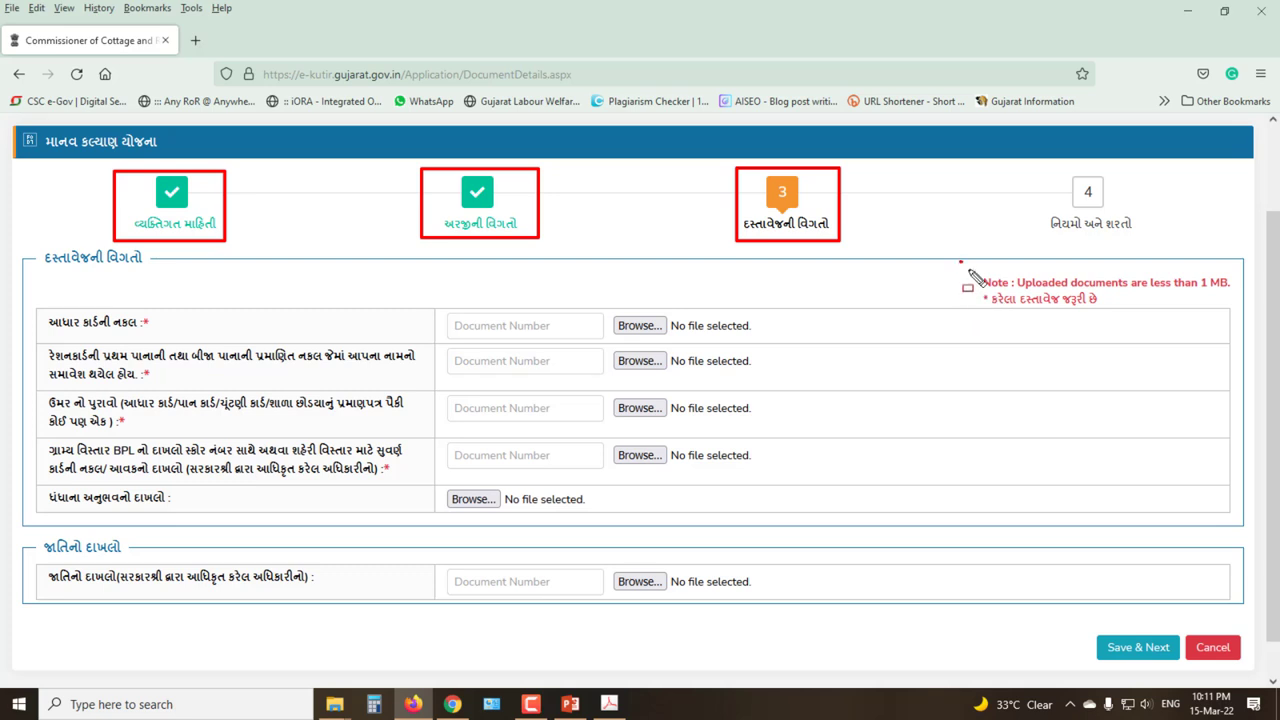
pyautogui.moveTo(960, 262)
pyautogui.mouseDown()
pyautogui.moveTo(1220, 298)
pyautogui.moveTo(1236, 312)
pyautogui.mouseUp()
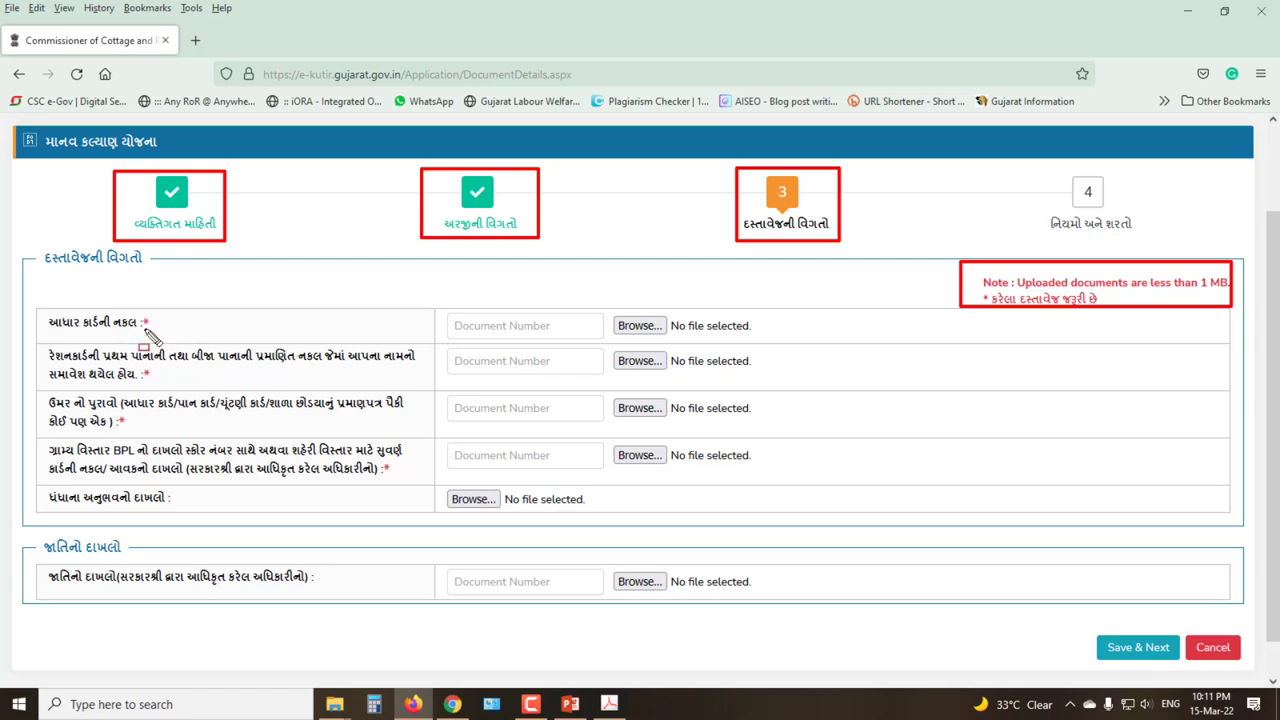
pyautogui.moveTo(138, 330)
pyautogui.mouseDown()
pyautogui.moveTo(158, 332)
pyautogui.moveTo(155, 380)
pyautogui.moveTo(127, 428)
pyautogui.mouseUp()
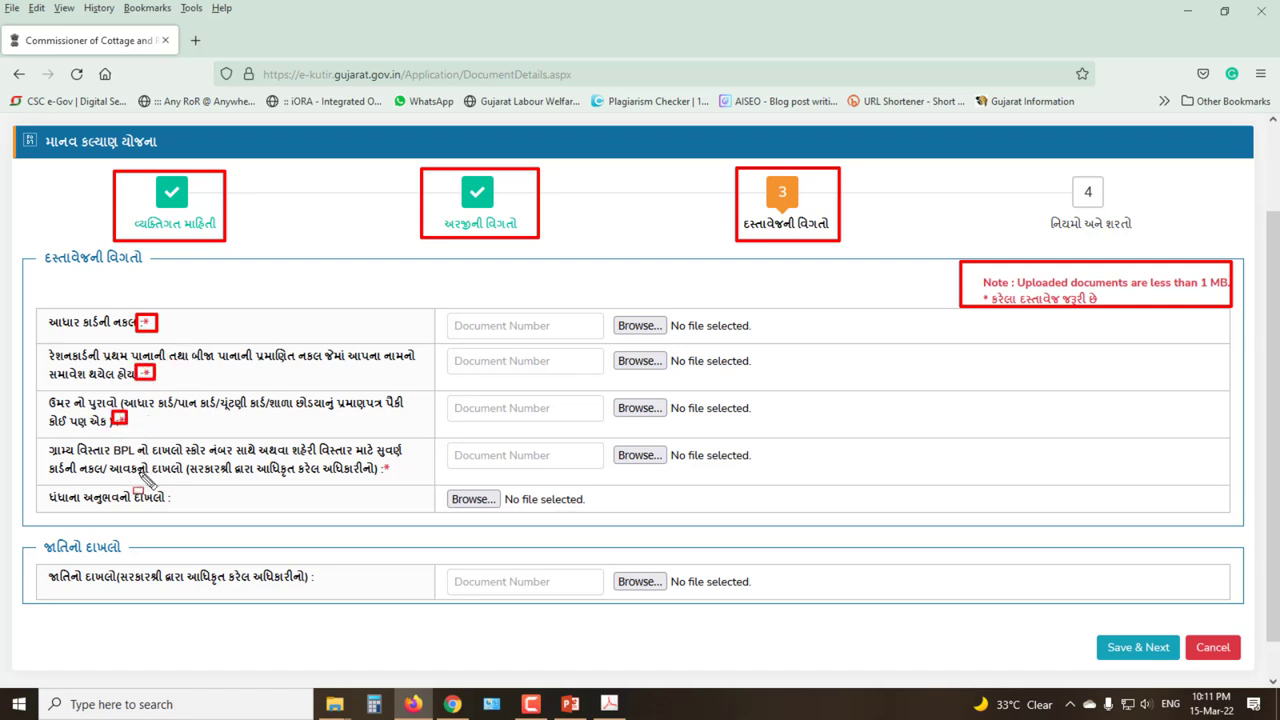
pyautogui.moveTo(380, 461); pyautogui.dragTo(393, 475)
pyautogui.press('e')
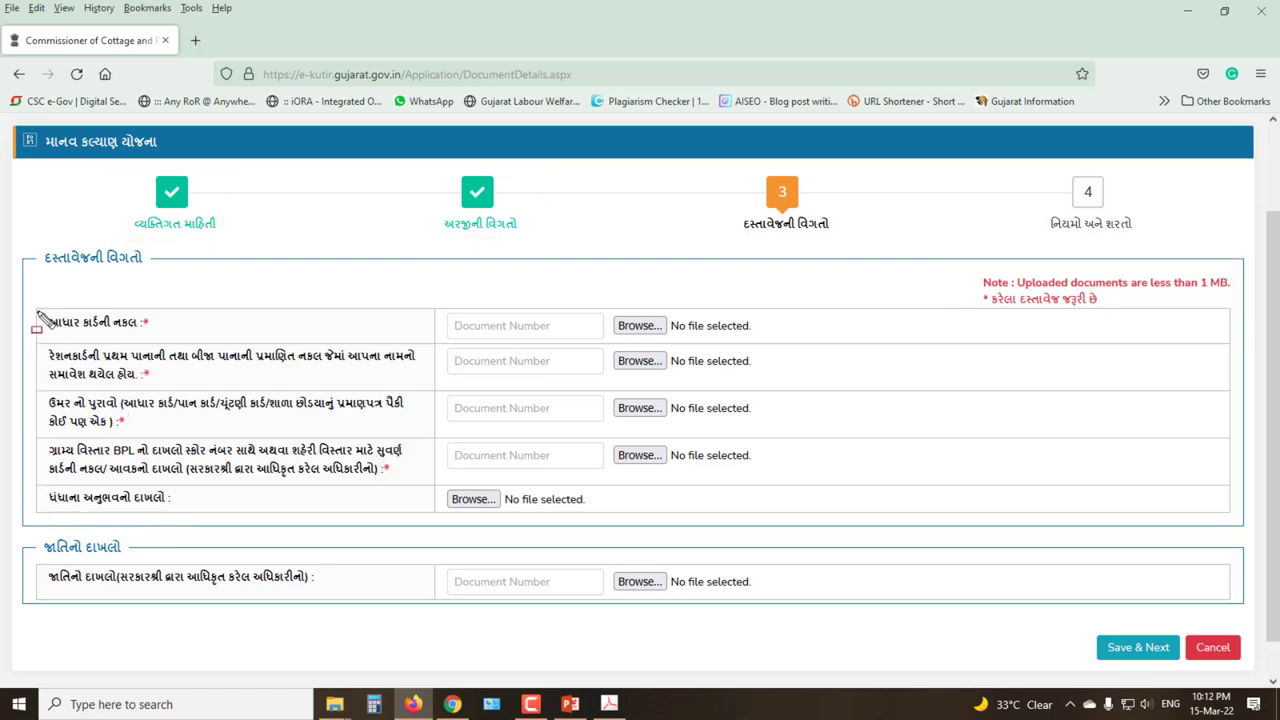
# Examine the number and file fields for the Aadhaar card copy, ration card copy and proof of age
pyautogui.moveTo(32, 308); pyautogui.dragTo(349, 345)
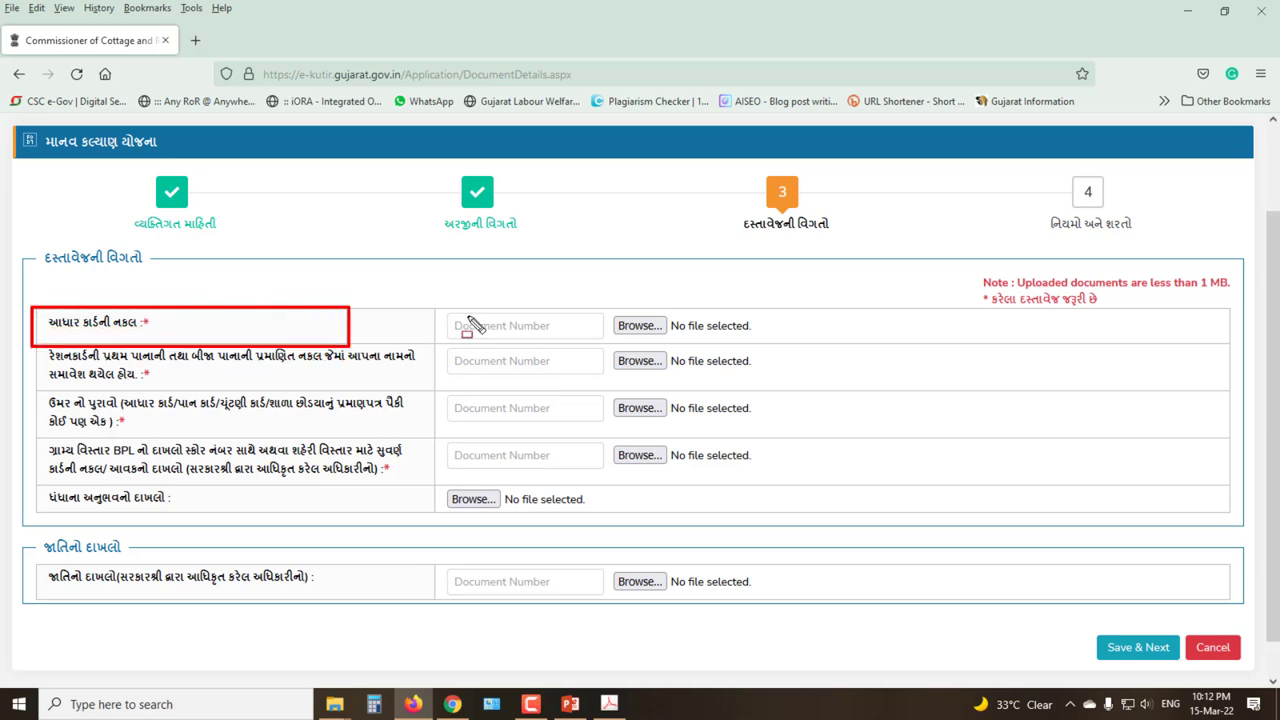
pyautogui.moveTo(446, 313)
pyautogui.mouseDown()
pyautogui.moveTo(478, 332)
pyautogui.moveTo(669, 339)
pyautogui.mouseUp()
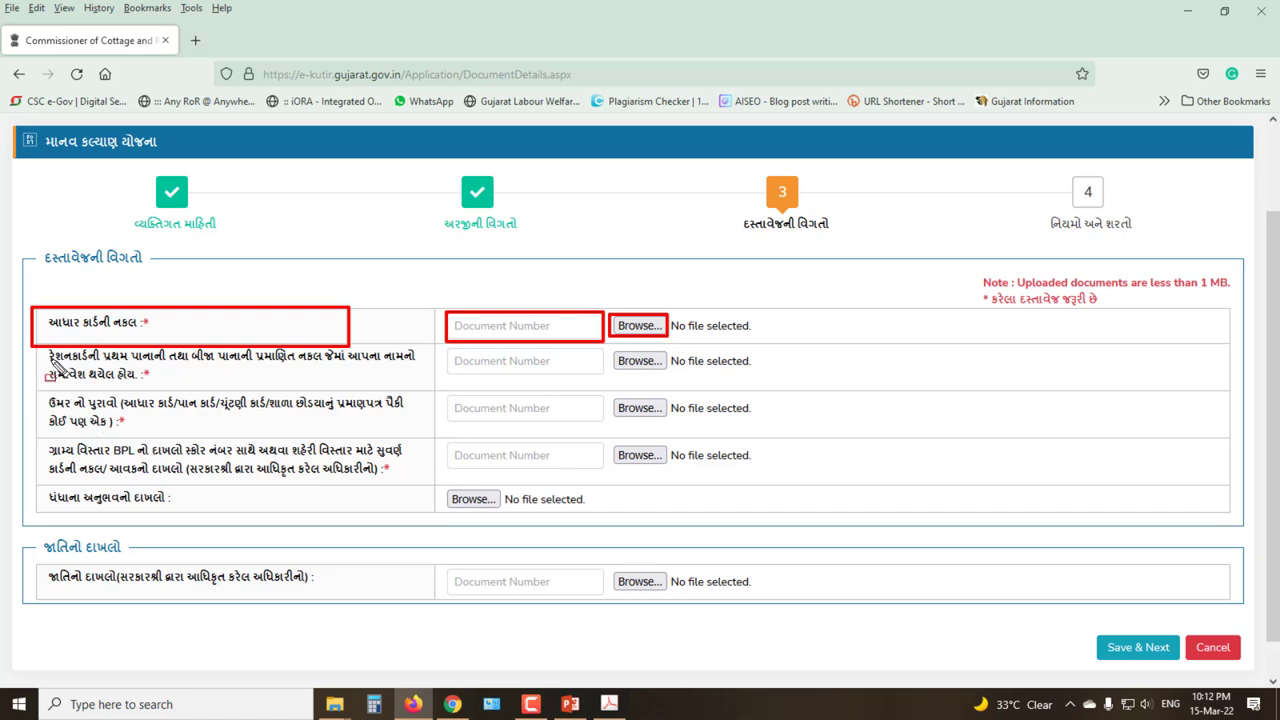
pyautogui.moveTo(36, 347)
pyautogui.mouseDown()
pyautogui.moveTo(262, 400)
pyautogui.moveTo(420, 391)
pyautogui.mouseUp()
pyautogui.moveTo(440, 346)
pyautogui.mouseDown()
pyautogui.moveTo(540, 378)
pyautogui.moveTo(668, 377)
pyautogui.mouseUp()
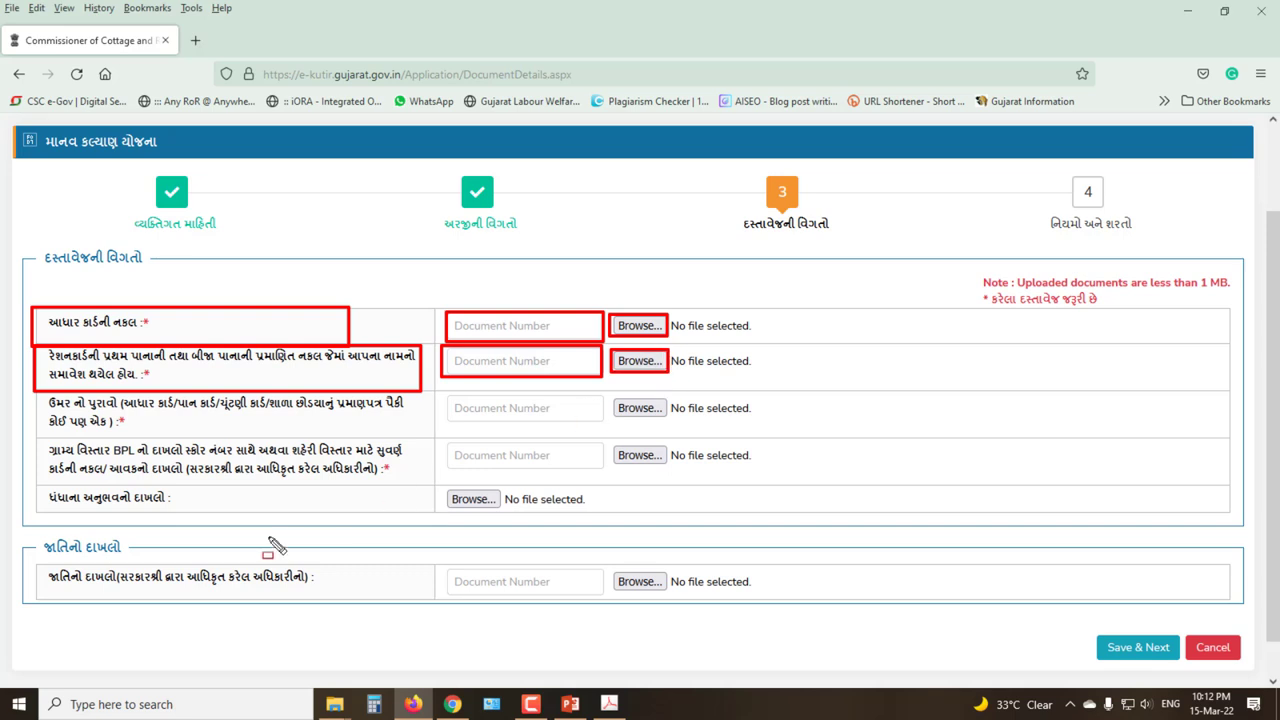
pyautogui.moveTo(34, 396)
pyautogui.mouseDown()
pyautogui.moveTo(62, 414)
pyautogui.moveTo(376, 446)
pyautogui.moveTo(418, 436)
pyautogui.mouseUp()
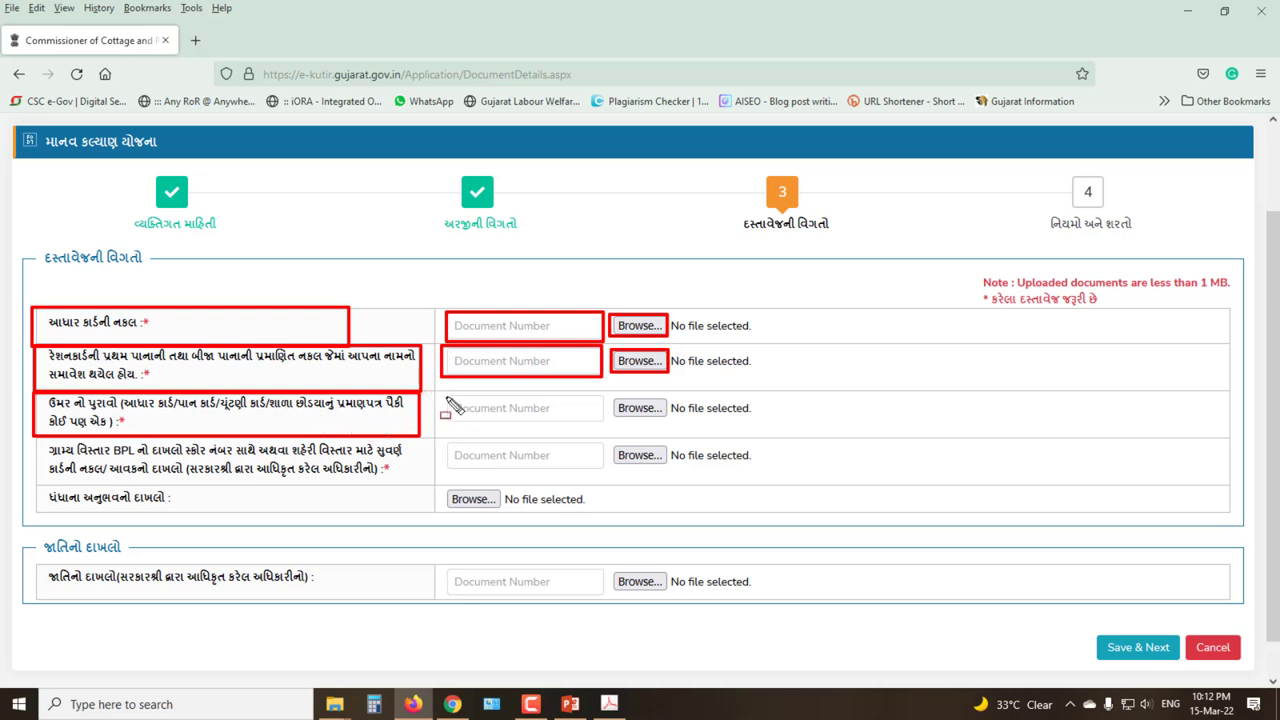
pyautogui.moveTo(443, 393)
pyautogui.mouseDown()
pyautogui.moveTo(588, 438)
pyautogui.moveTo(668, 423)
pyautogui.mouseUp()
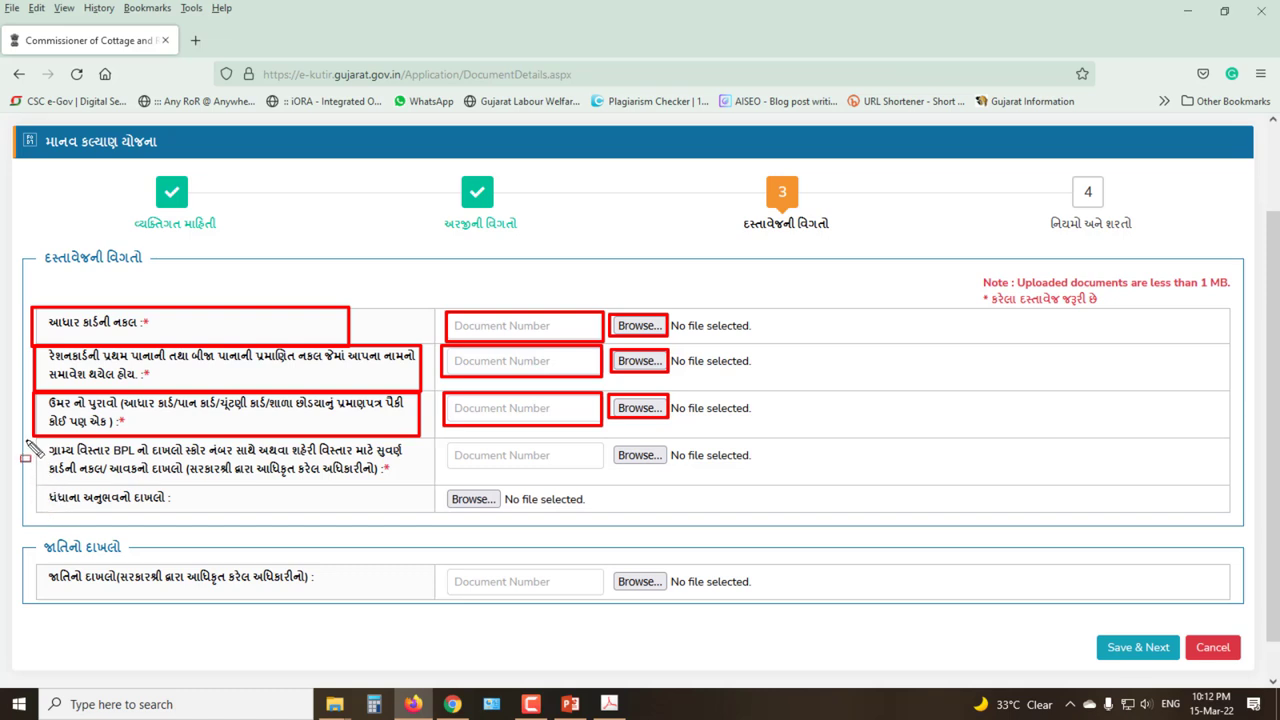
# Examine the upload rows for the BPL, Suvarna card or income certificate, business experience certificate and caste certificate
pyautogui.moveTo(26, 438)
pyautogui.mouseDown()
pyautogui.moveTo(50, 460)
pyautogui.moveTo(436, 486)
pyautogui.mouseUp()
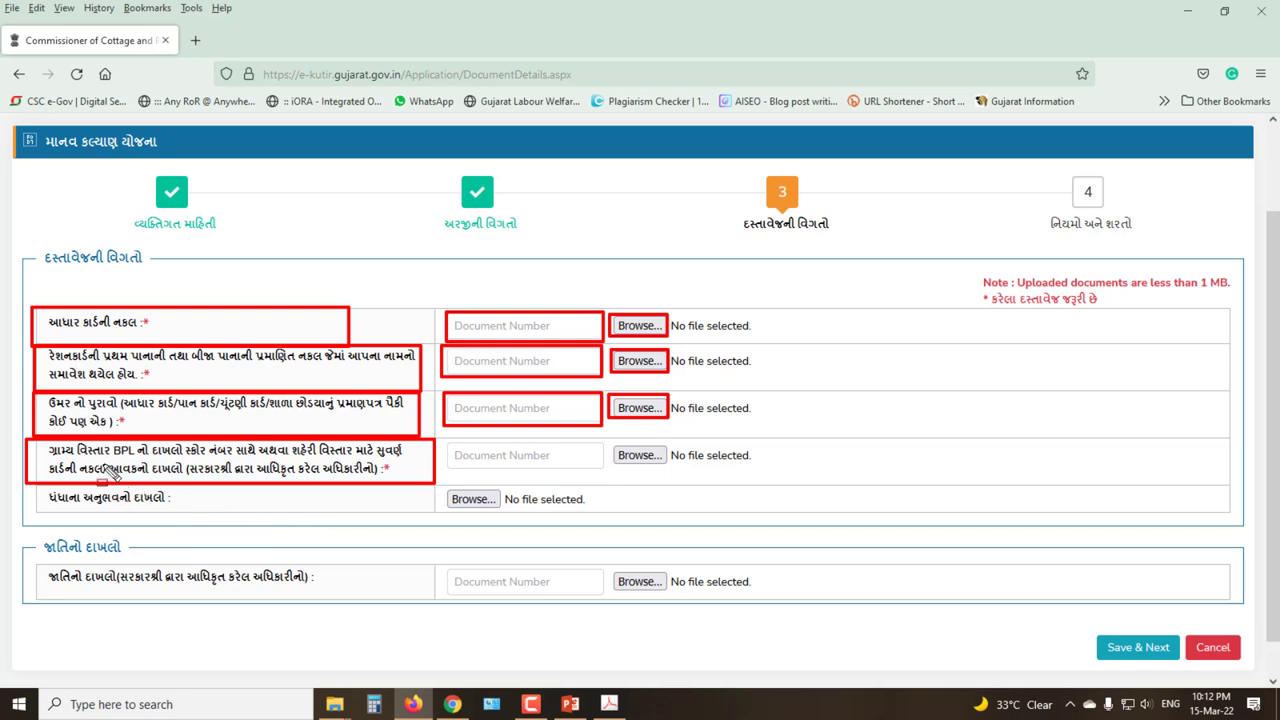
pyautogui.moveTo(104, 457)
pyautogui.mouseDown()
pyautogui.moveTo(138, 483)
pyautogui.moveTo(398, 484)
pyautogui.mouseUp()
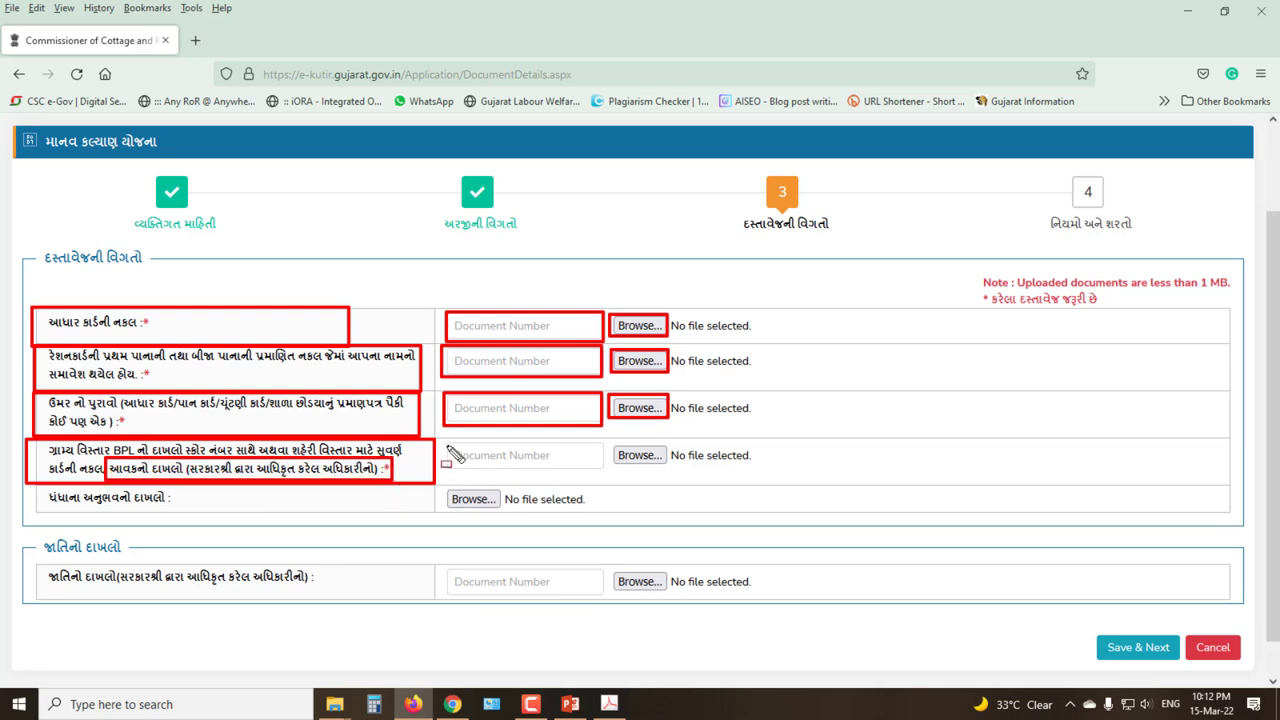
pyautogui.moveTo(445, 444)
pyautogui.mouseDown()
pyautogui.moveTo(474, 469)
pyautogui.moveTo(670, 468)
pyautogui.mouseUp()
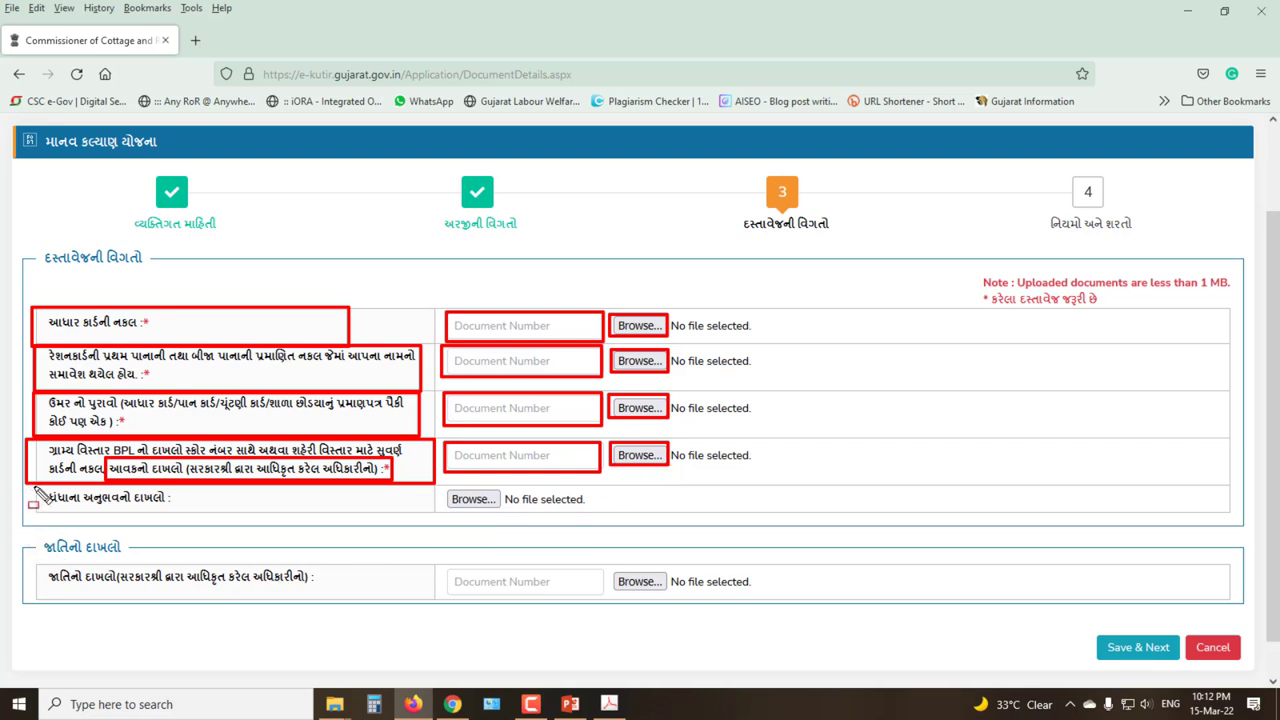
pyautogui.moveTo(27, 486)
pyautogui.mouseDown()
pyautogui.moveTo(60, 512)
pyautogui.moveTo(186, 518)
pyautogui.mouseUp()
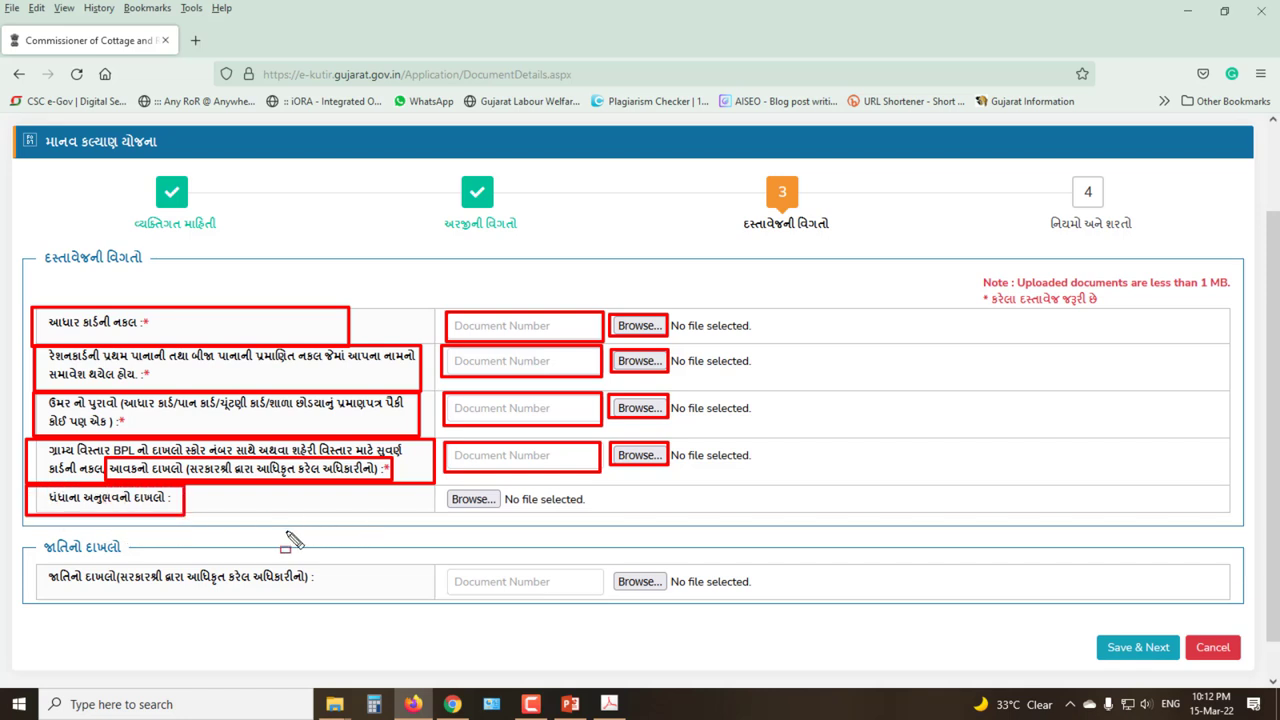
pyautogui.moveTo(437, 485); pyautogui.dragTo(504, 512)
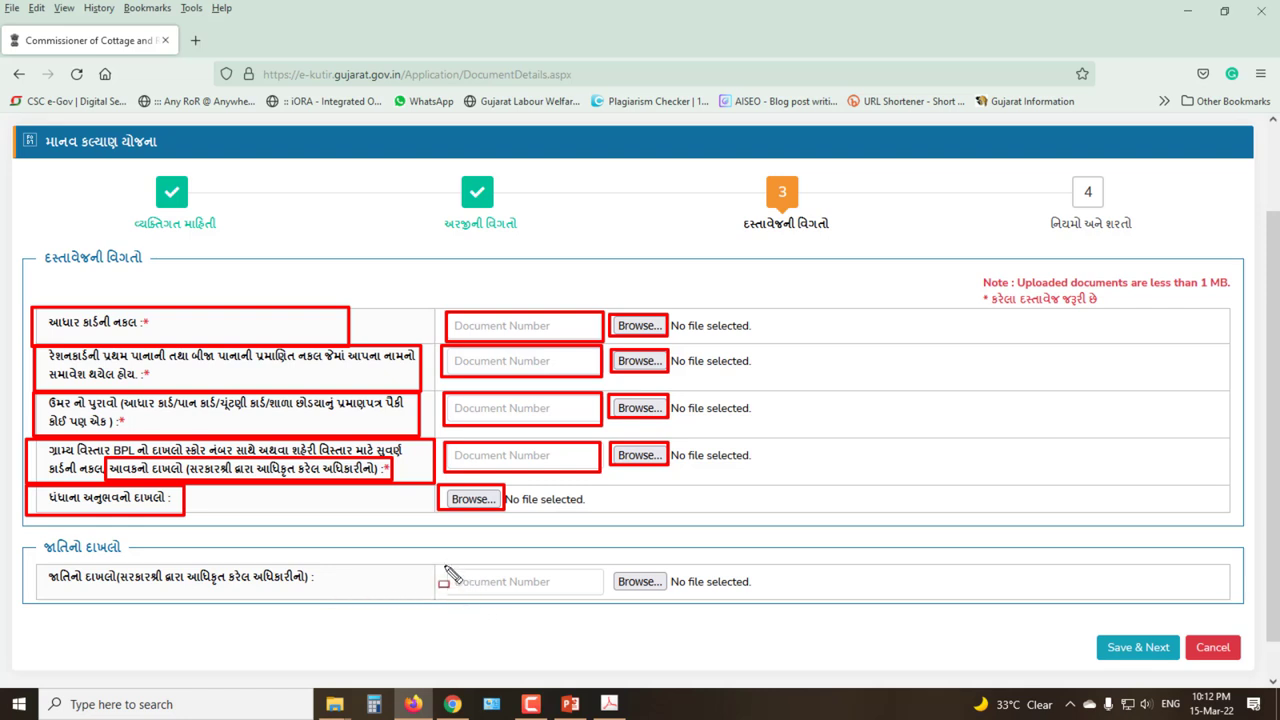
pyautogui.moveTo(445, 566); pyautogui.dragTo(489, 589)
pyautogui.moveTo(567, 597)
pyautogui.mouseDown()
pyautogui.moveTo(626, 581)
pyautogui.moveTo(682, 600)
pyautogui.moveTo(668, 594)
pyautogui.mouseUp()
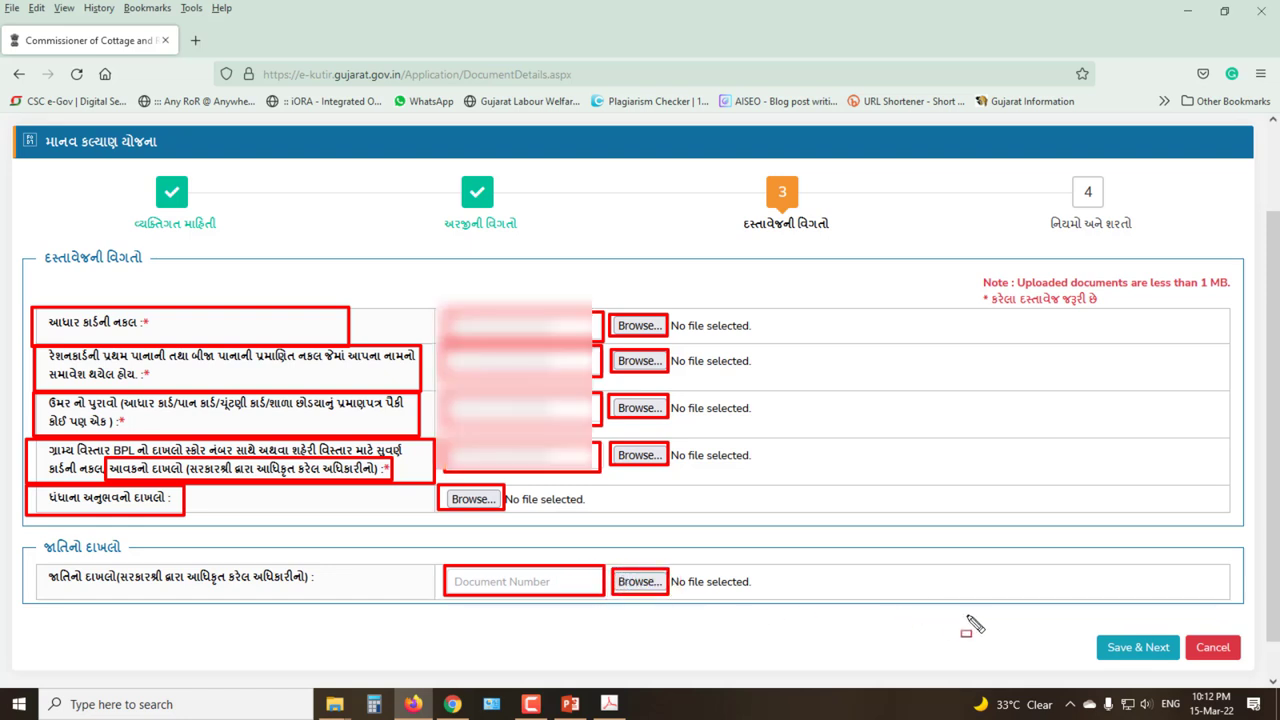
pyautogui.moveTo(1080, 620)
pyautogui.mouseDown()
pyautogui.moveTo(1140, 665)
pyautogui.moveTo(1177, 662)
pyautogui.mouseUp()
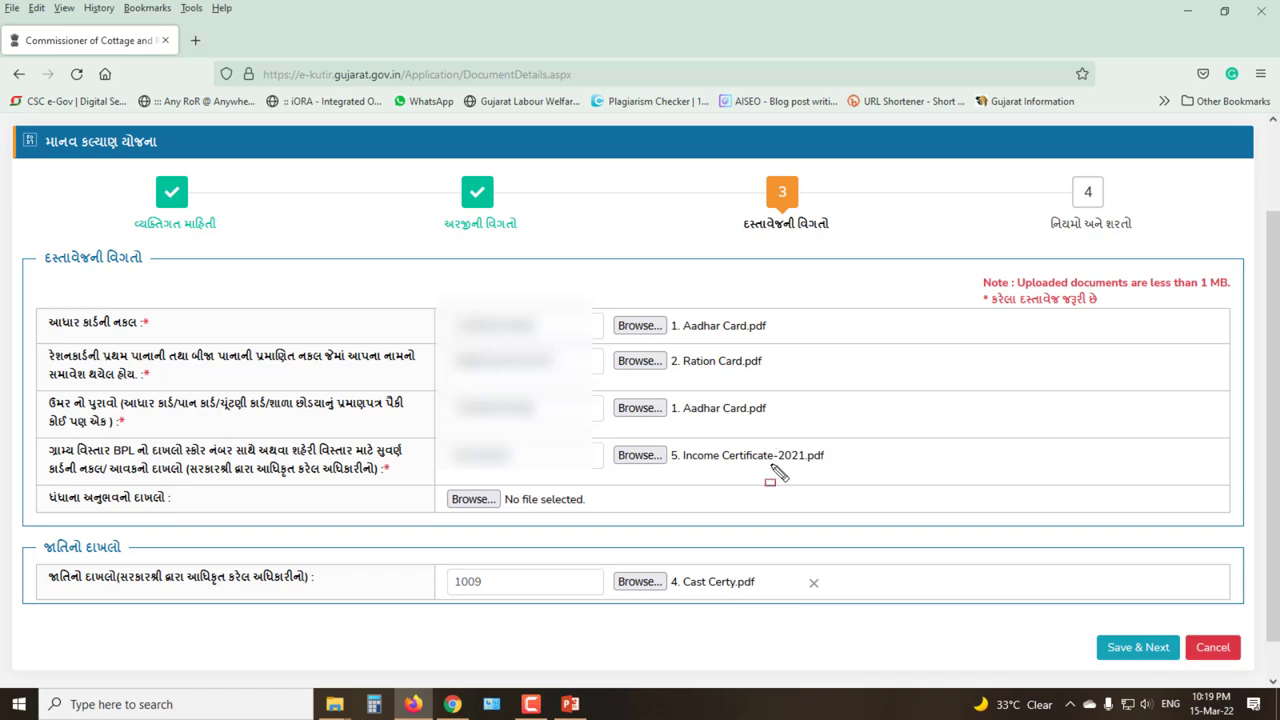
# Review the document numbers and attached Aadhaar, ration card, income and caste certificate files, and save the document stage
pyautogui.moveTo(53, 310); pyautogui.dragTo(57, 314)
pyautogui.moveTo(16, 250)
pyautogui.mouseDown()
pyautogui.moveTo(291, 531)
pyautogui.moveTo(1247, 608)
pyautogui.mouseUp()
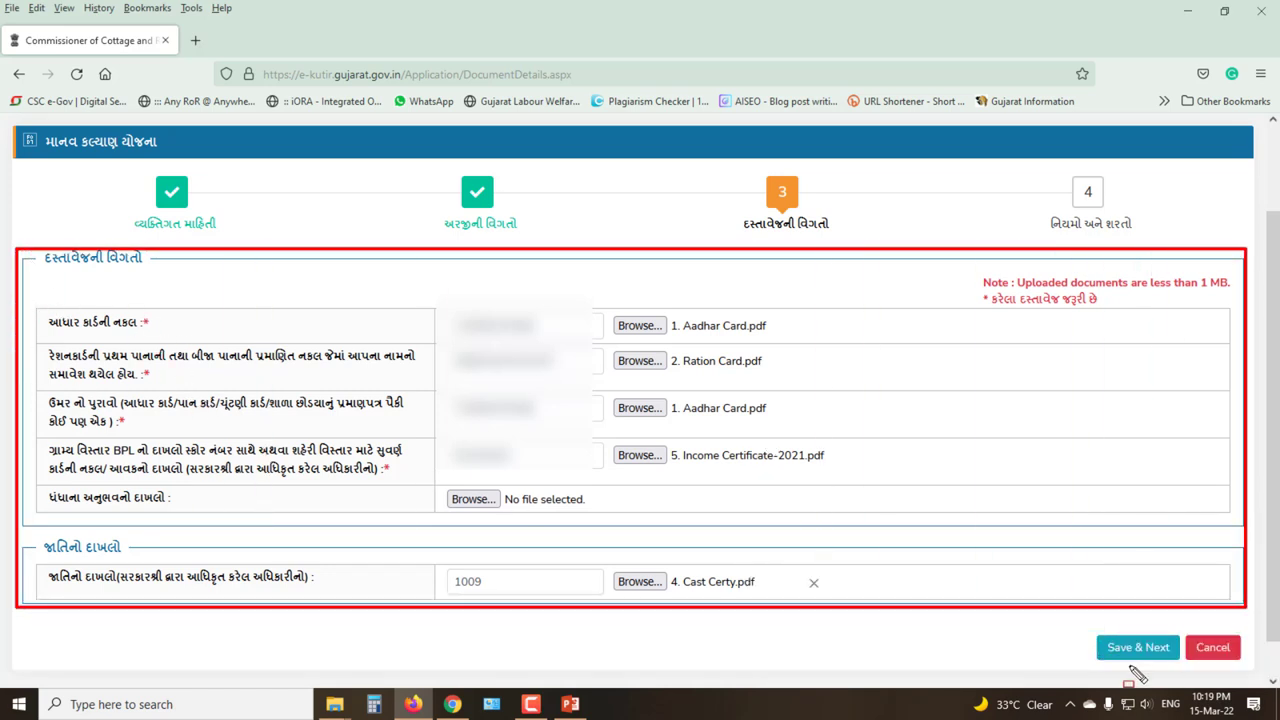
pyautogui.moveTo(1090, 632)
pyautogui.mouseDown()
pyautogui.moveTo(1135, 668)
pyautogui.moveTo(1185, 668)
pyautogui.mouseUp()
pyautogui.press('Escape')
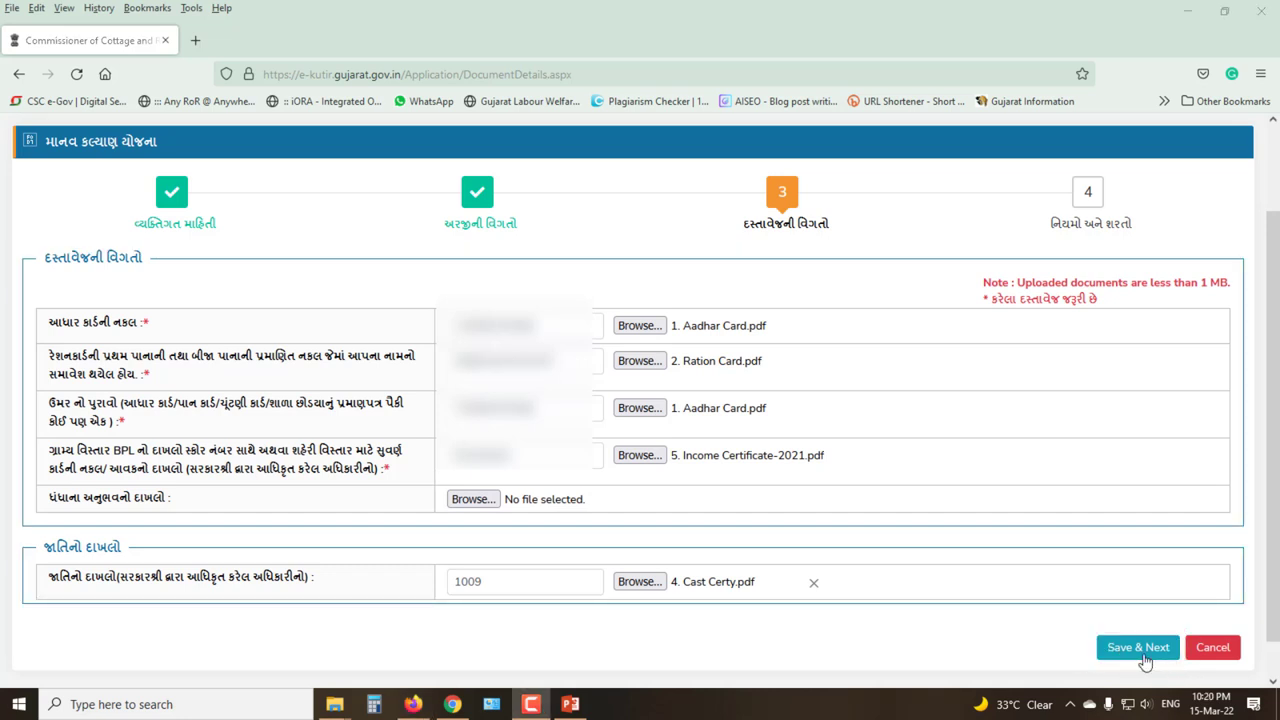
pyautogui.click(1138, 650)
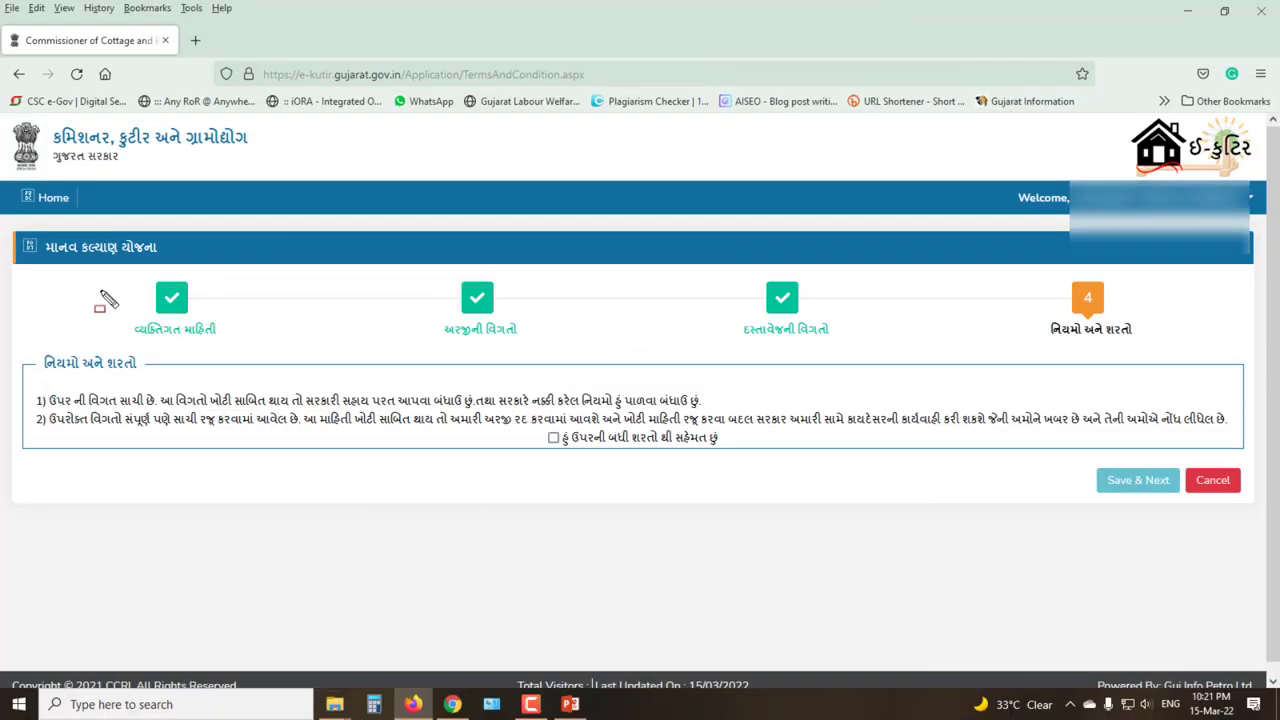
# Examine the નિયમો અને શરતો stage, including its two terms, the consent option and how the stage is saved
pyautogui.moveTo(97, 277)
pyautogui.mouseDown()
pyautogui.moveTo(660, 338)
pyautogui.moveTo(872, 346)
pyautogui.mouseUp()
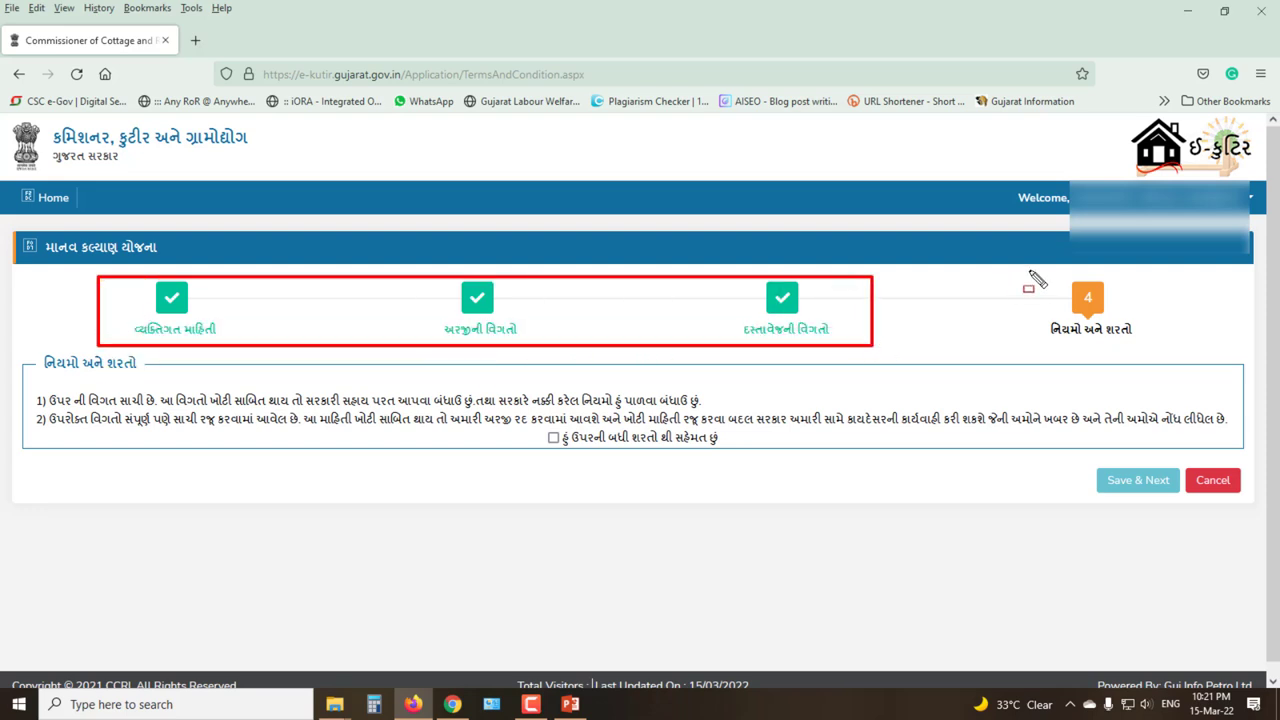
pyautogui.moveTo(1028, 270); pyautogui.dragTo(1147, 346)
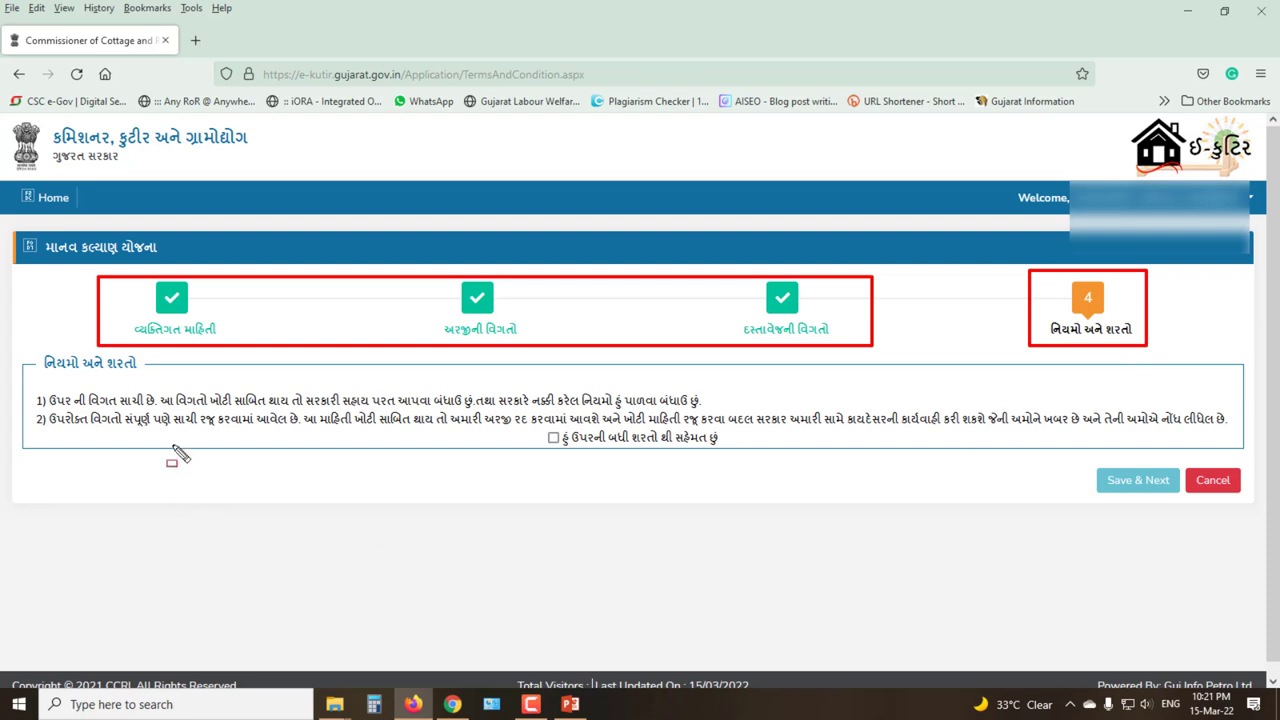
pyautogui.moveTo(12, 360); pyautogui.dragTo(369, 430)
pyautogui.moveTo(481, 444); pyautogui.dragTo(1249, 453)
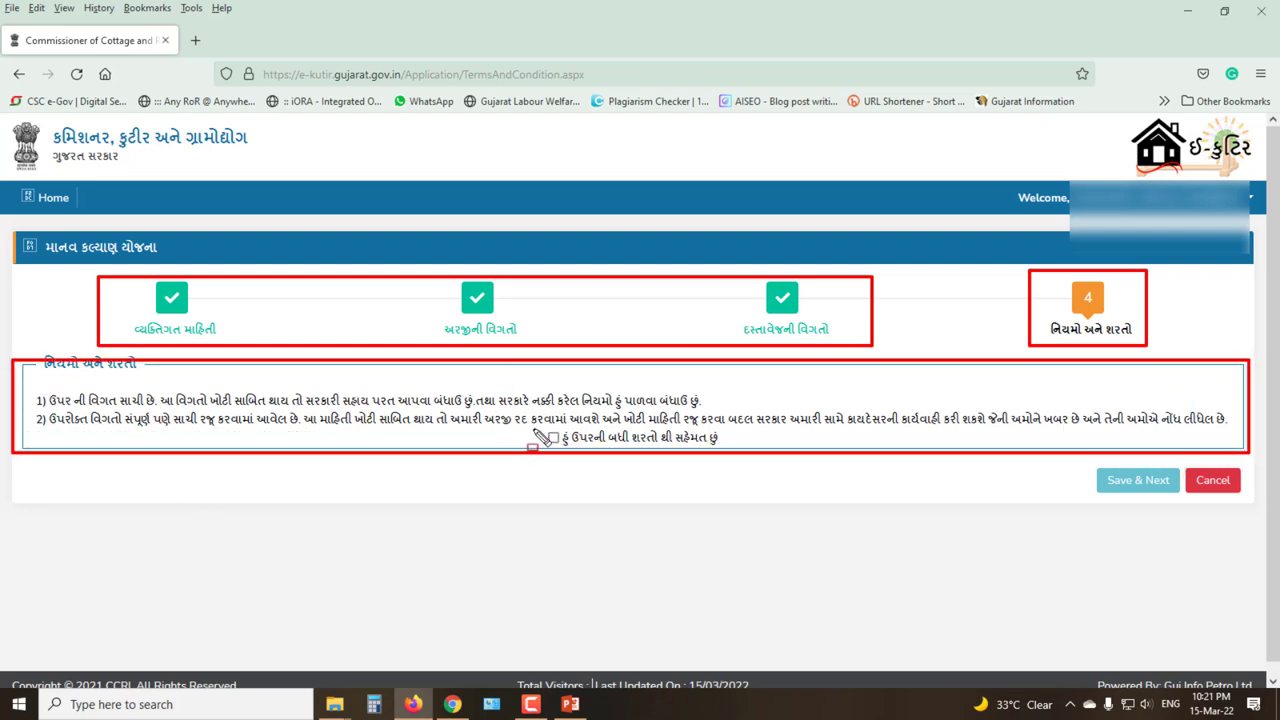
pyautogui.moveTo(532, 428); pyautogui.dragTo(560, 450)
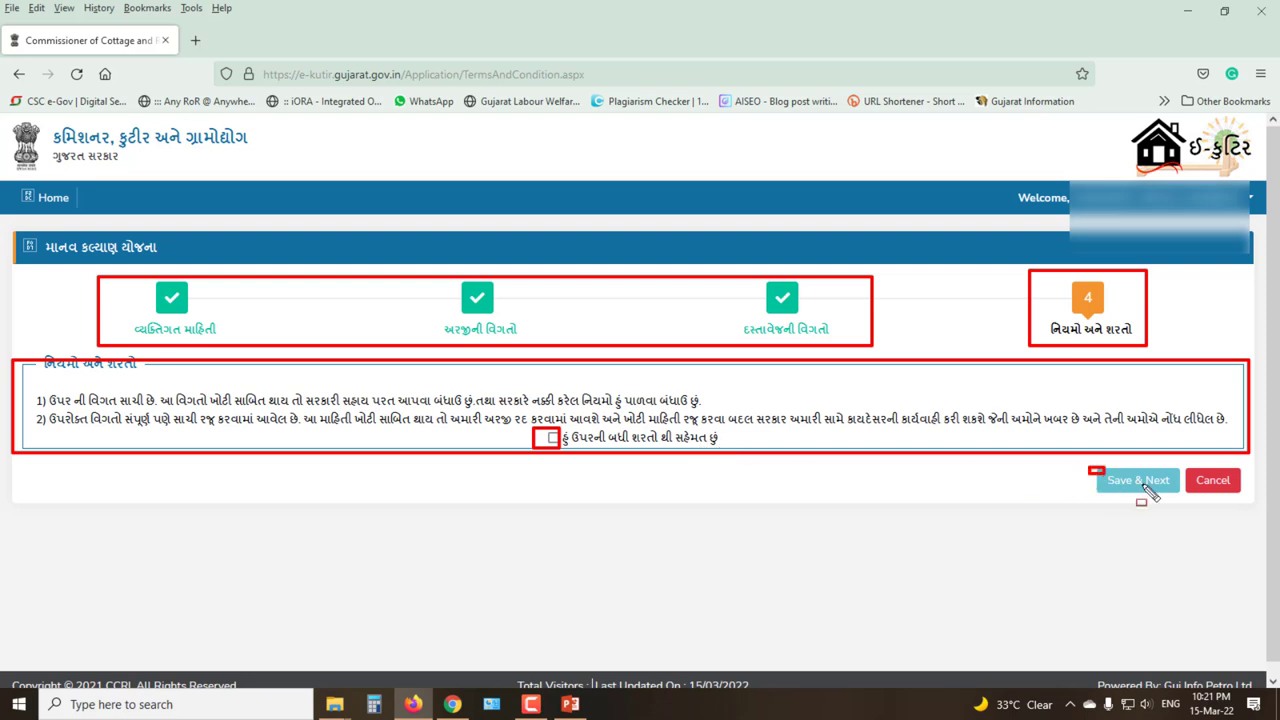
pyautogui.moveTo(1089, 467); pyautogui.dragTo(1176, 492)
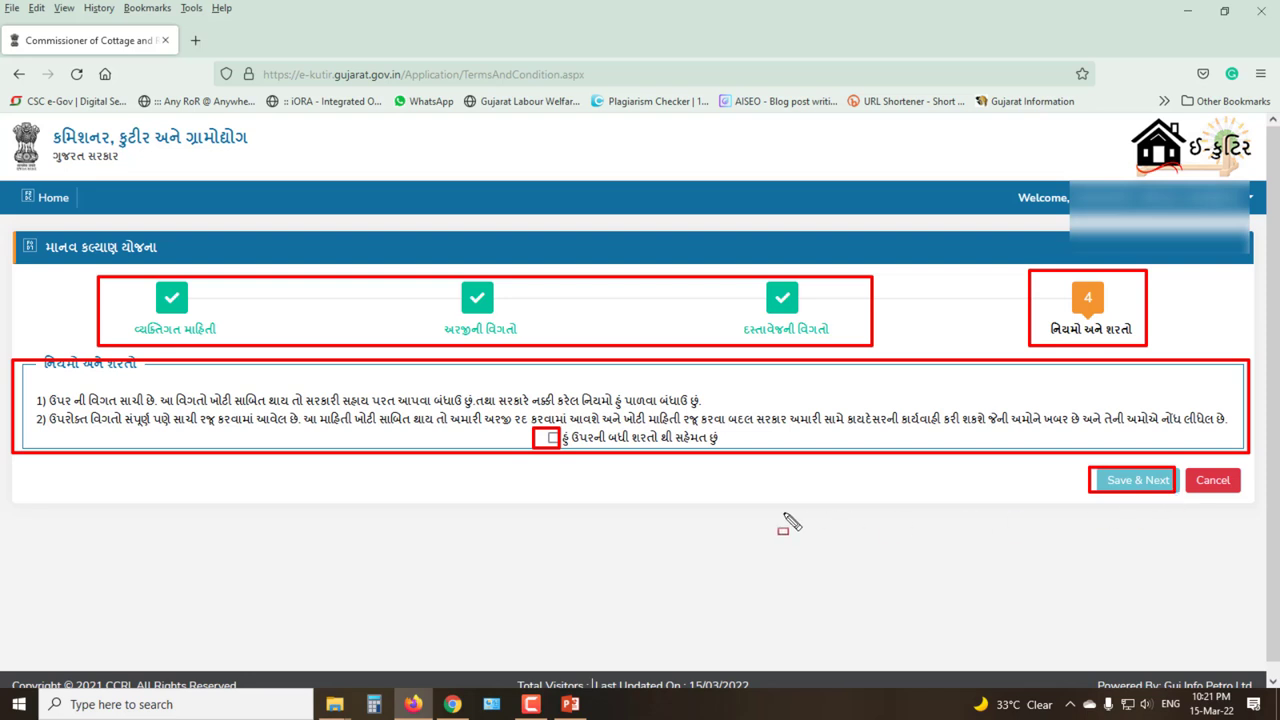
pyautogui.press('Escape')
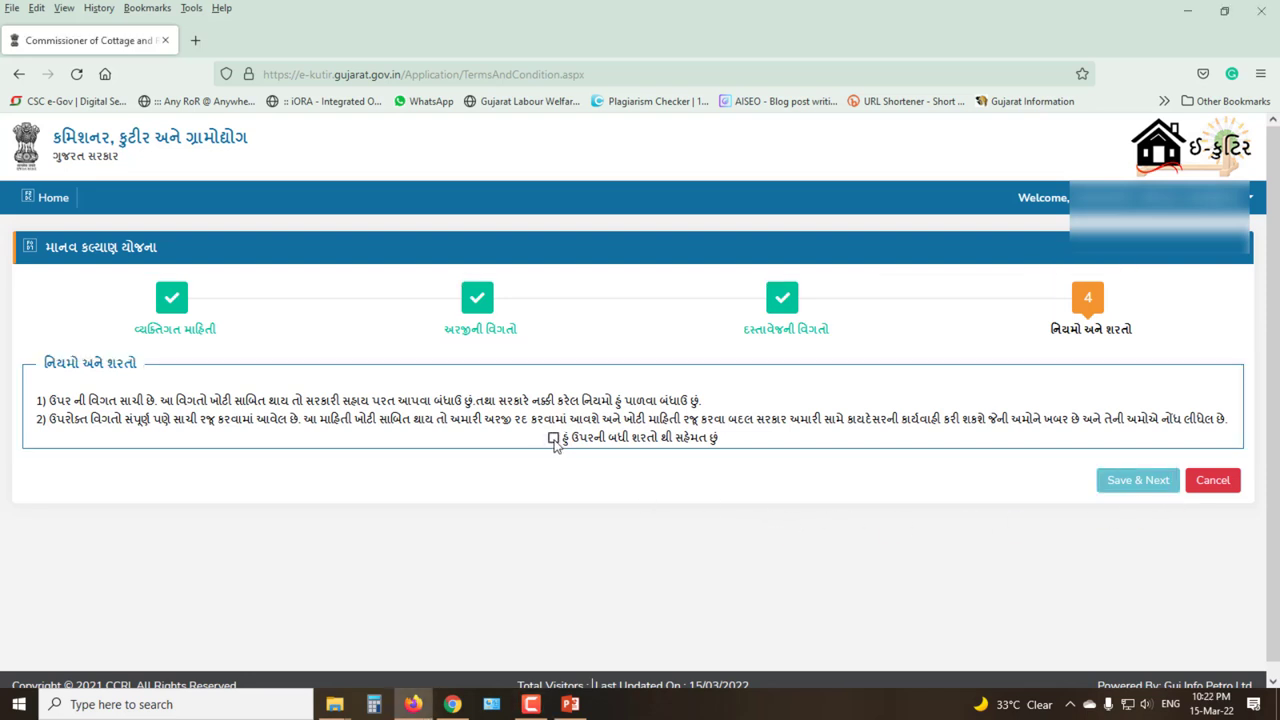
# Agree to all the terms and conditions and submit the application
pyautogui.click(554, 439)
pyautogui.click(1136, 482)
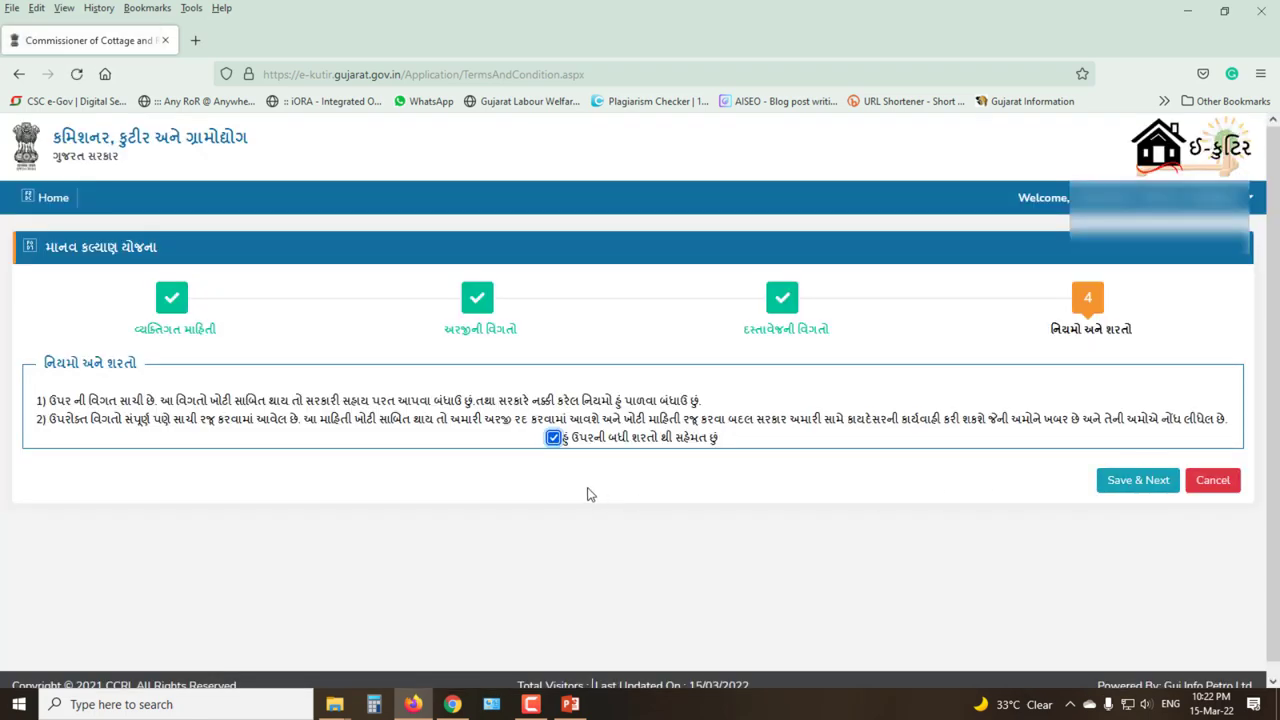
pyautogui.click(1144, 484)
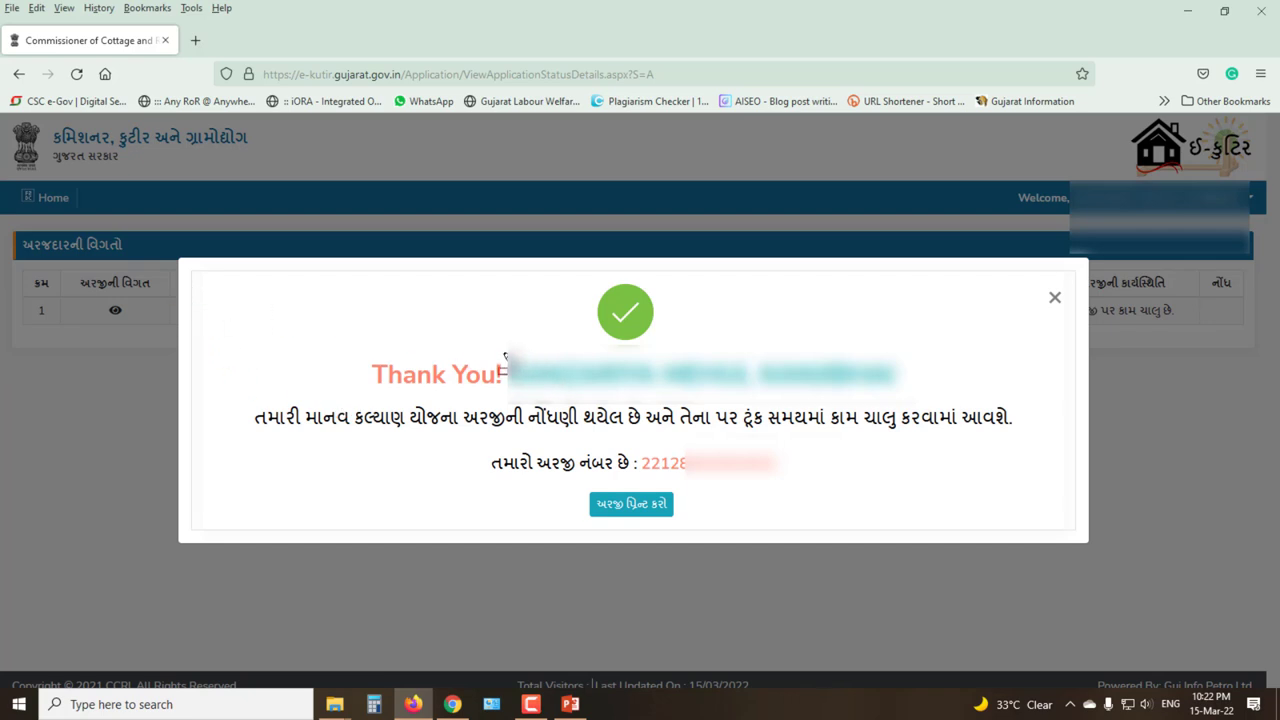
# Review the applicant name, application number and print option in the submission confirmation
pyautogui.moveTo(504, 351)
pyautogui.mouseDown()
pyautogui.moveTo(757, 400)
pyautogui.moveTo(917, 397)
pyautogui.mouseUp()
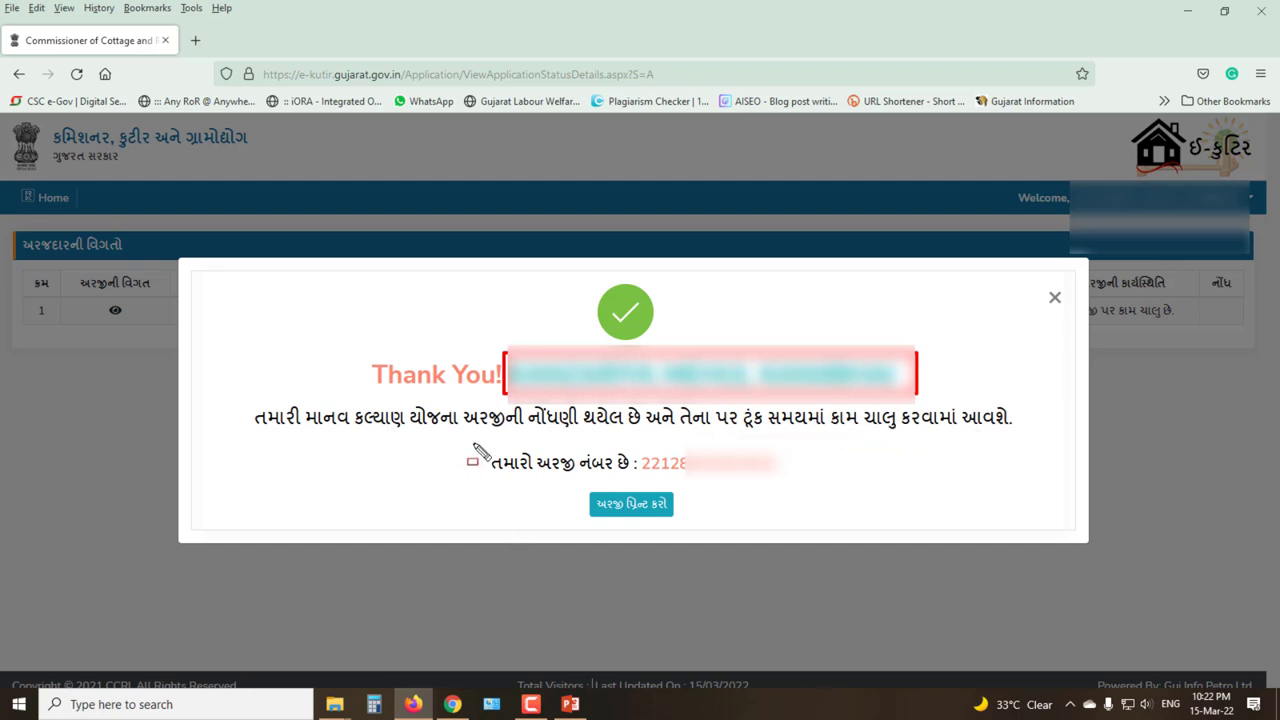
pyautogui.moveTo(474, 442)
pyautogui.mouseDown()
pyautogui.moveTo(752, 489)
pyautogui.moveTo(796, 483)
pyautogui.mouseUp()
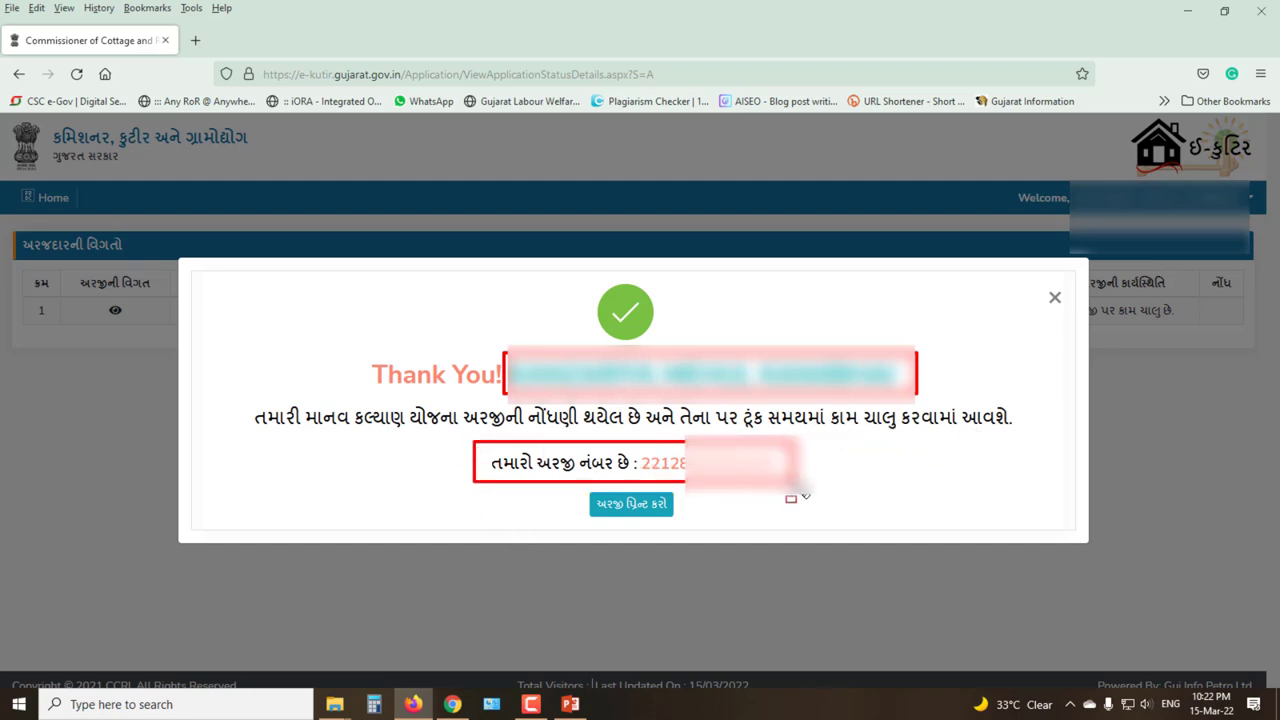
pyautogui.moveTo(586, 491); pyautogui.dragTo(674, 516)
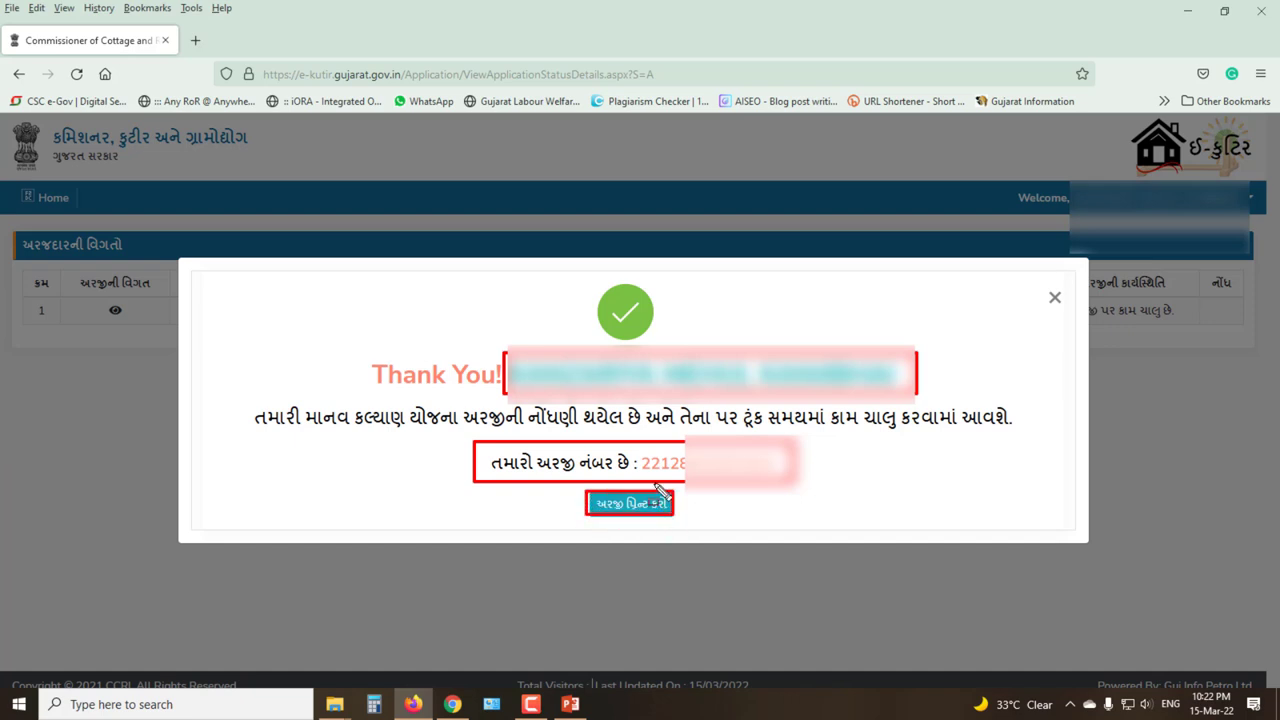
pyautogui.press('Escape')
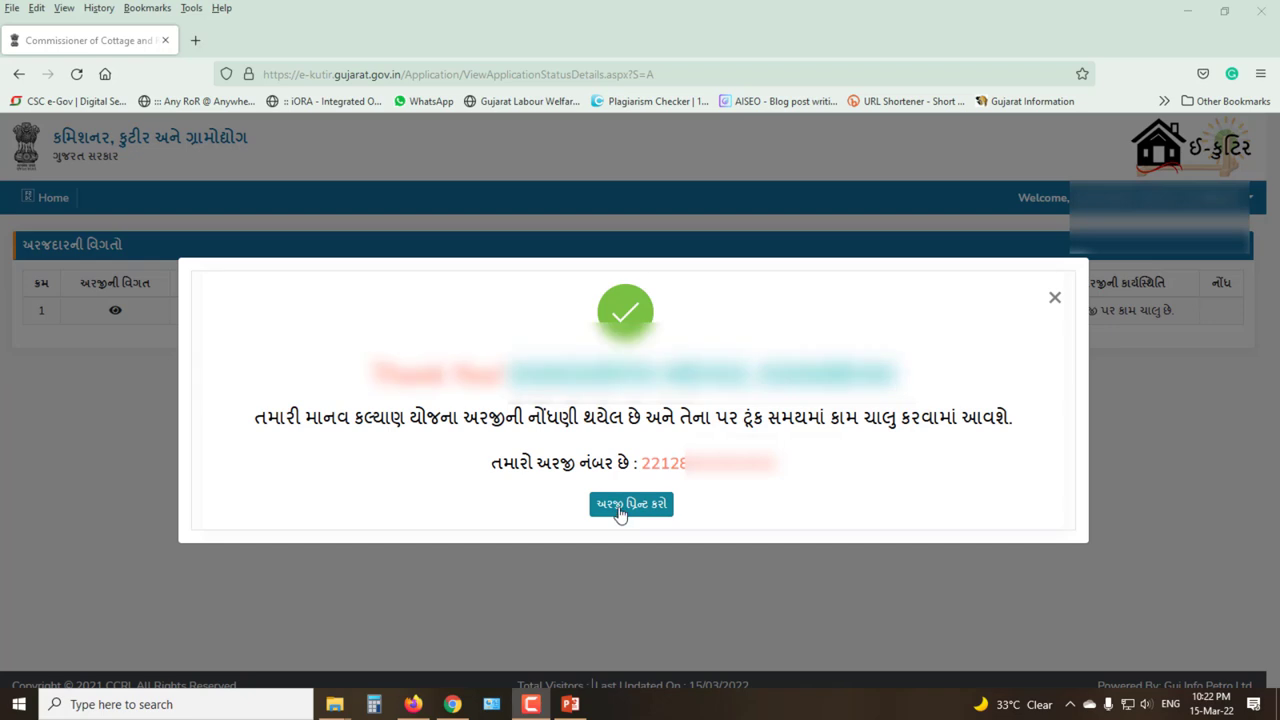
# Open the submitted application's printable receipt, allowing pop-ups for e-kutir.gujarat.gov.in
pyautogui.click(620, 512)
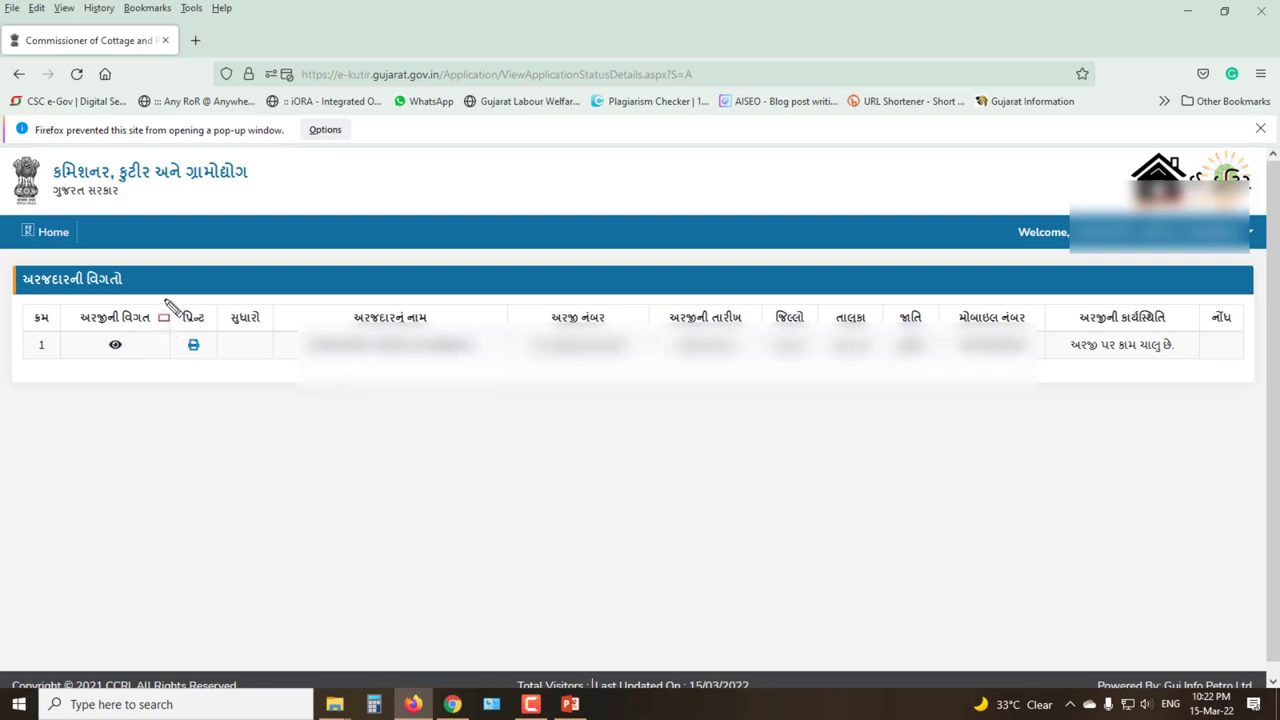
pyautogui.moveTo(164, 299)
pyautogui.mouseDown()
pyautogui.moveTo(217, 365)
pyautogui.moveTo(186, 348)
pyautogui.moveTo(203, 358)
pyautogui.mouseUp()
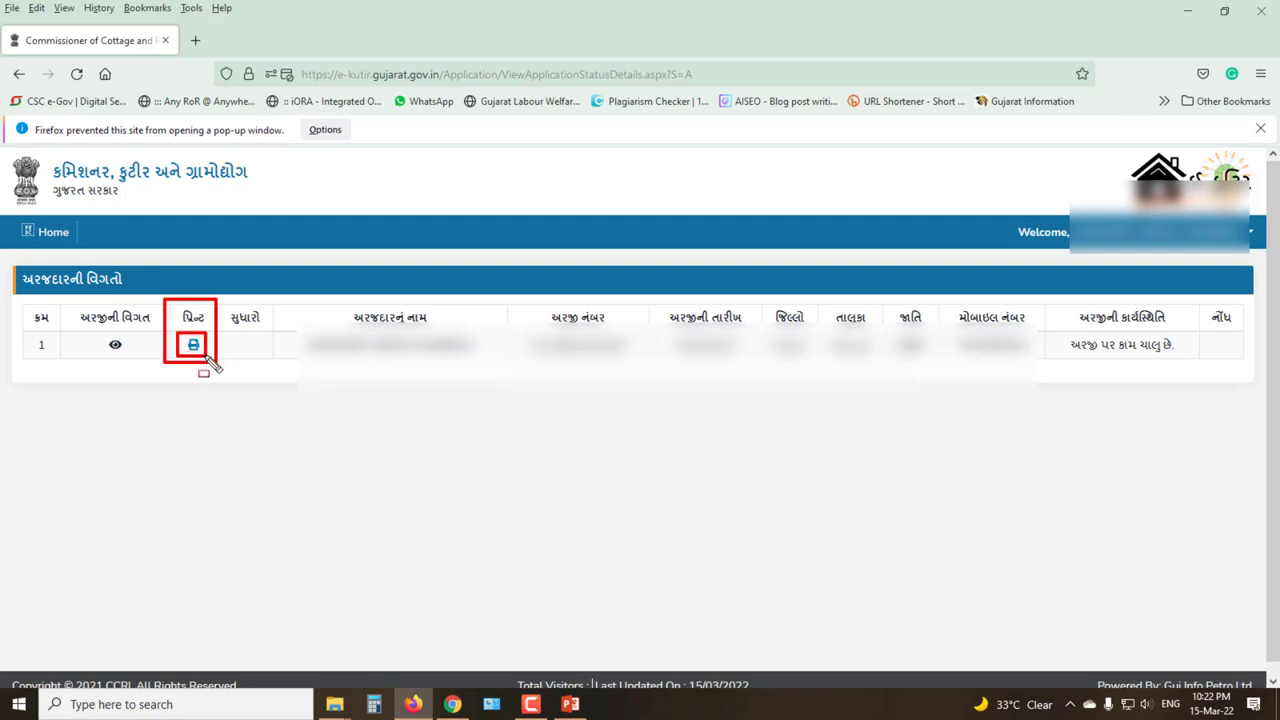
pyautogui.press('Escape')
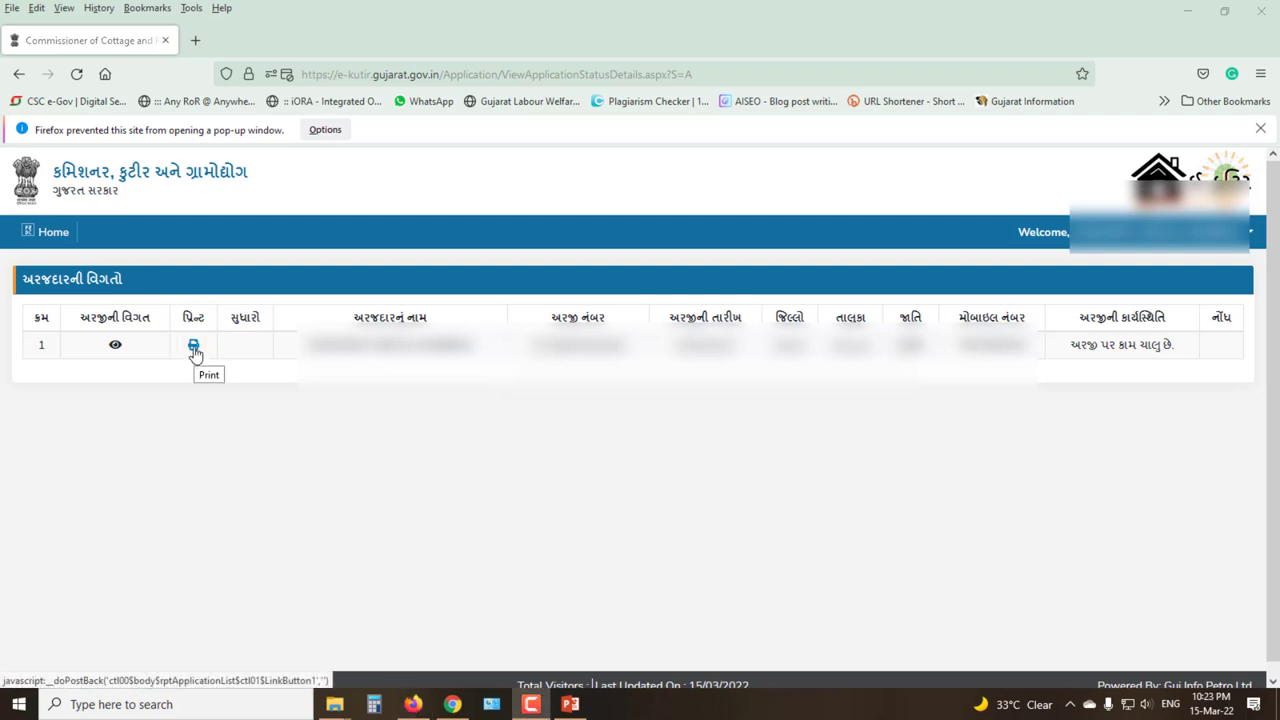
pyautogui.click(194, 347)
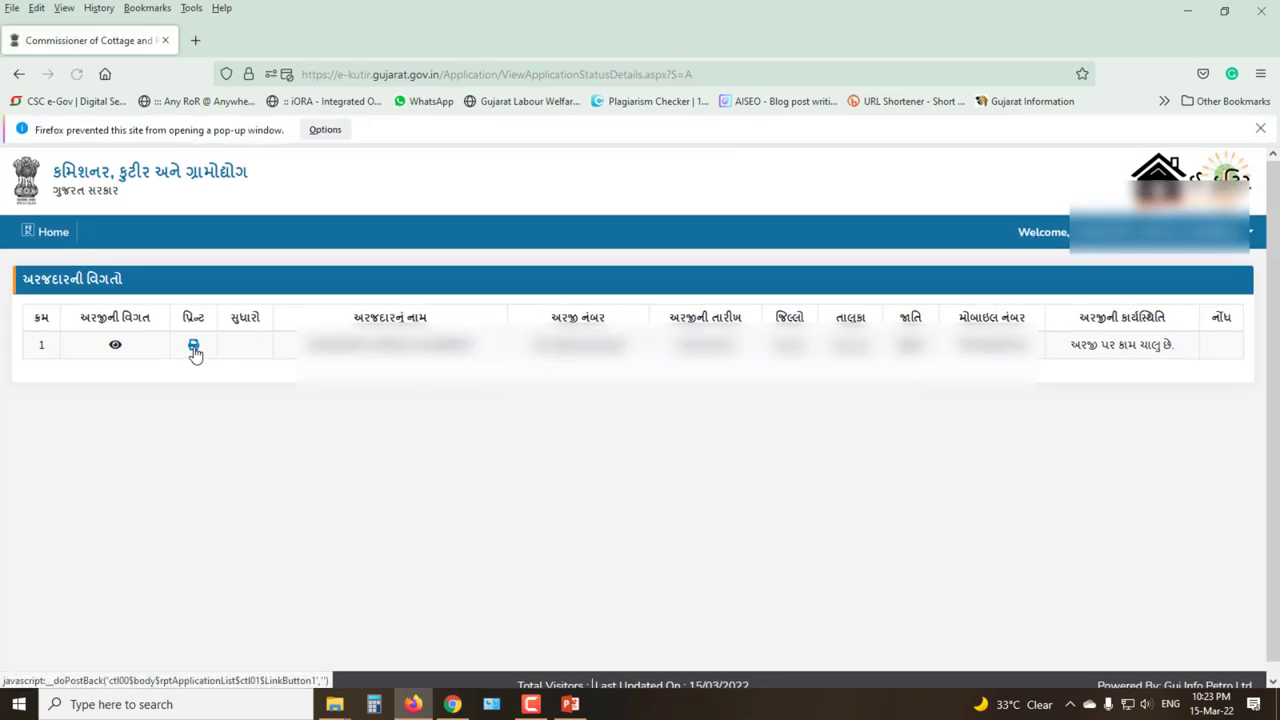
pyautogui.click(335, 132)
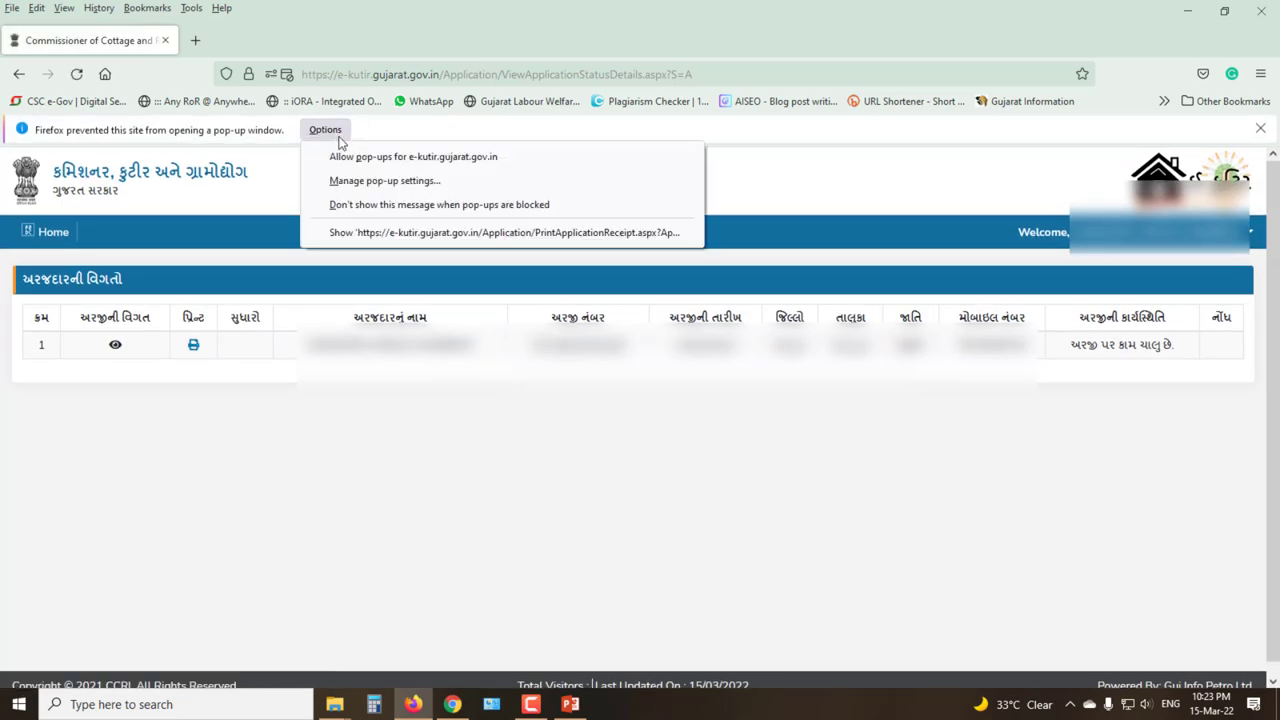
pyautogui.click(348, 159)
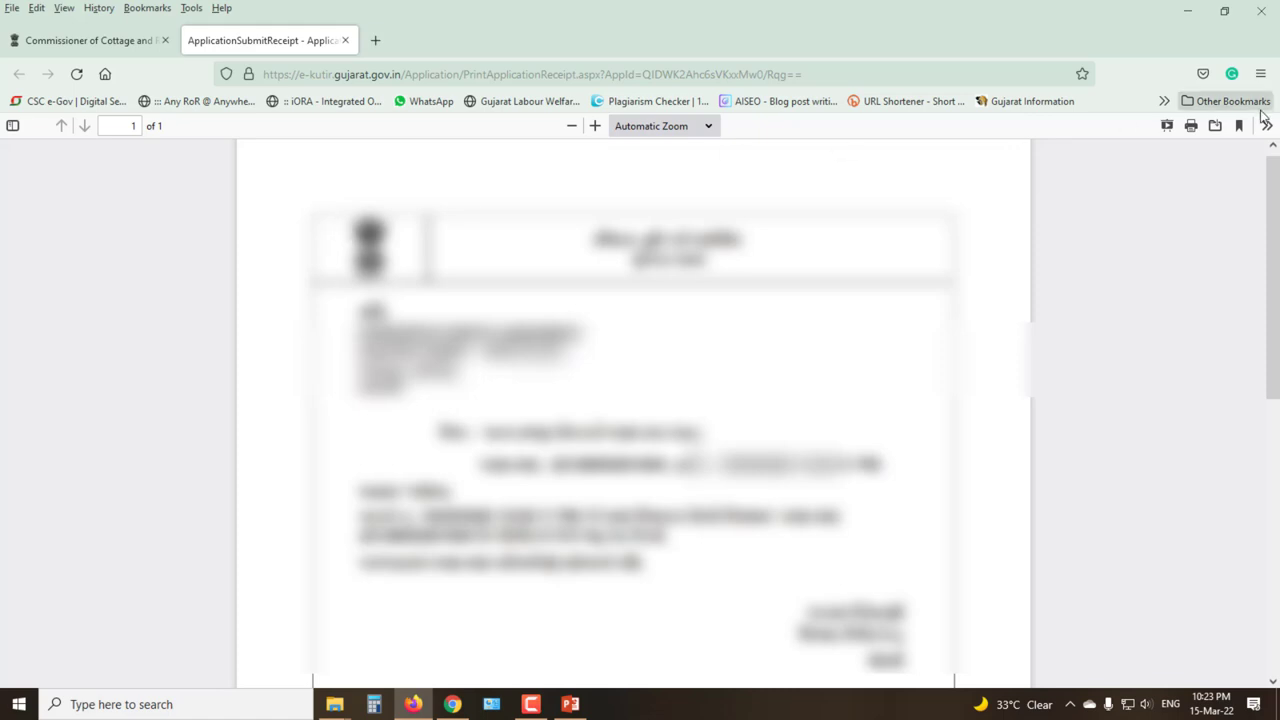
# Save the receipt as the PDF "Application Submit Receipt" in the Anganvadi folder and return to the e-Kutir portal
pyautogui.click(1214, 127)
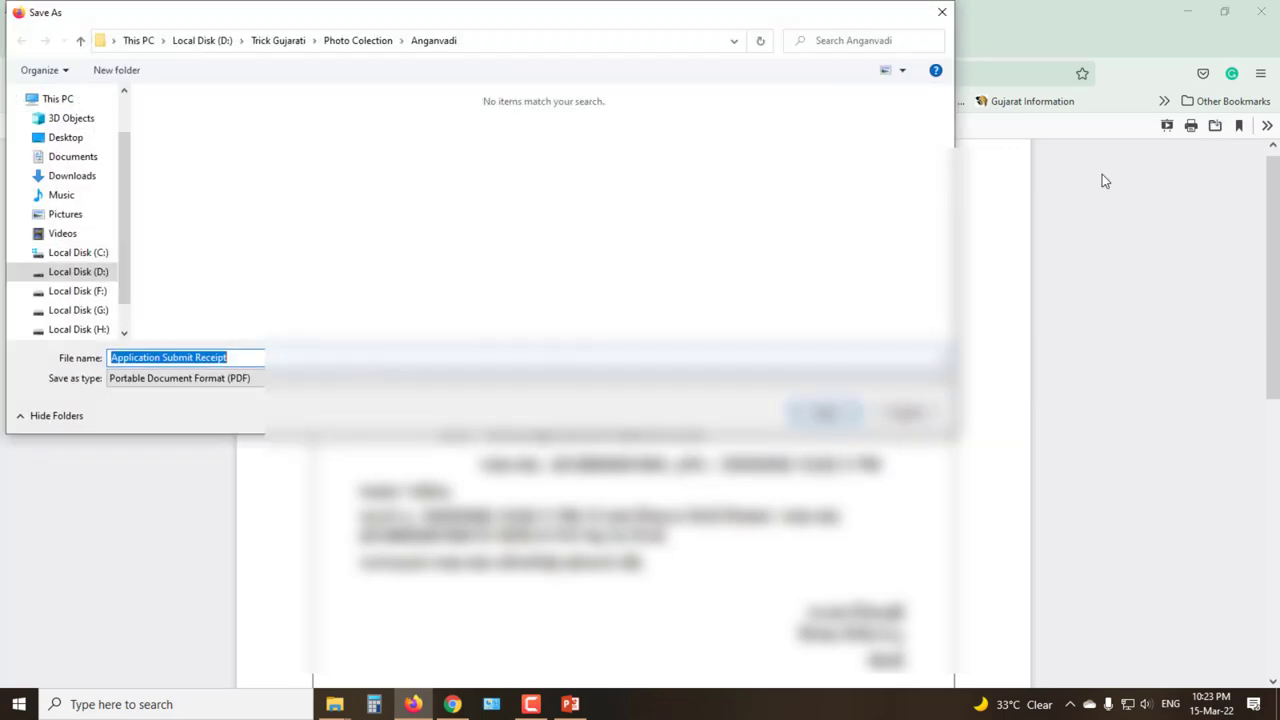
pyautogui.press('Return')
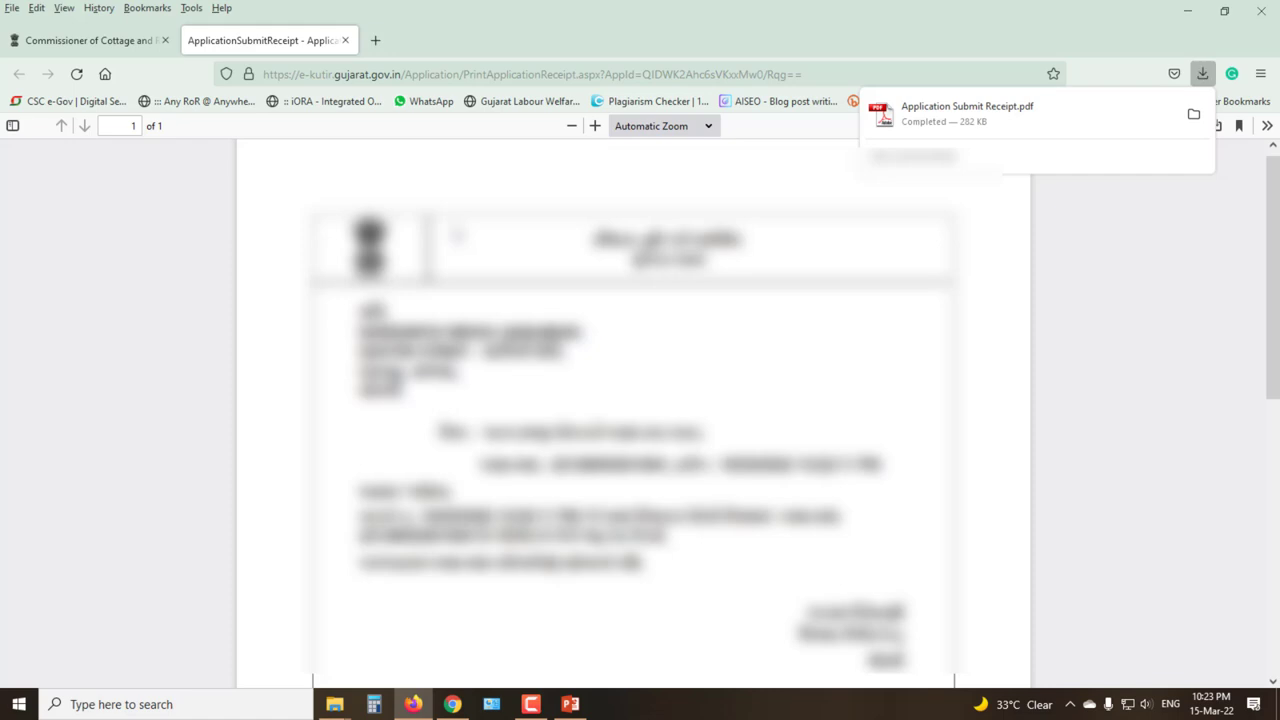
pyautogui.click(90, 40)
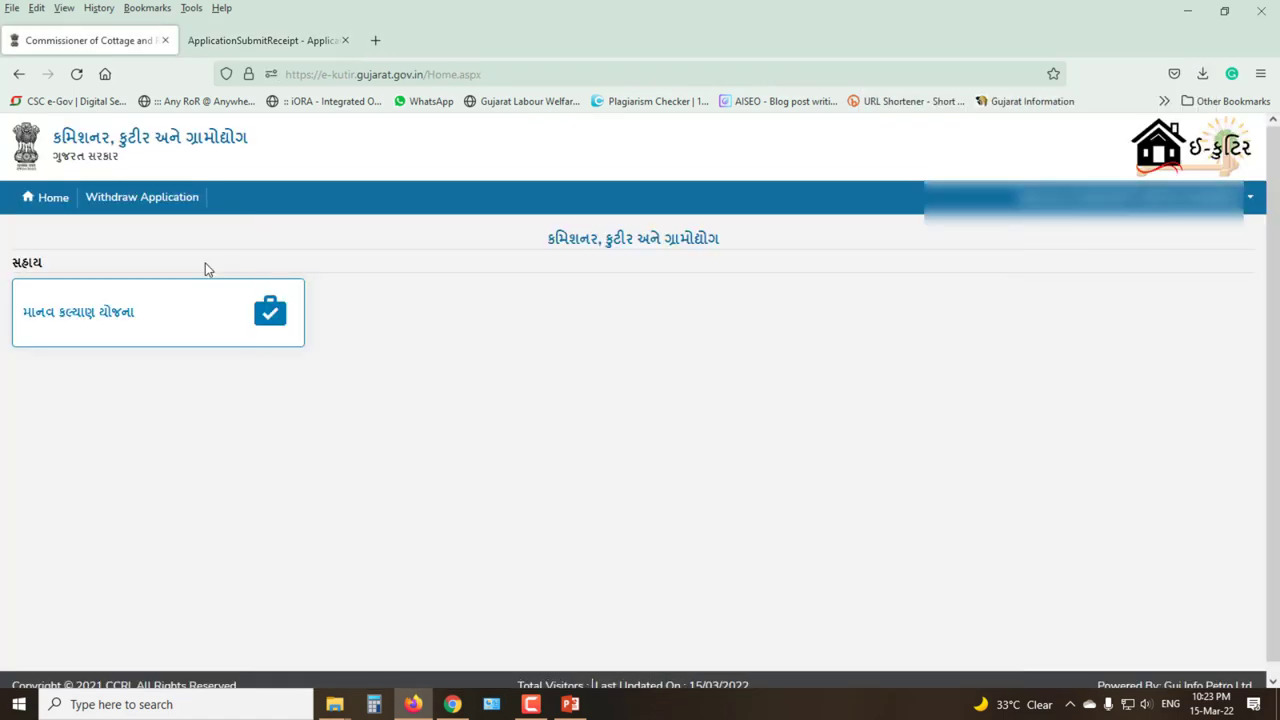